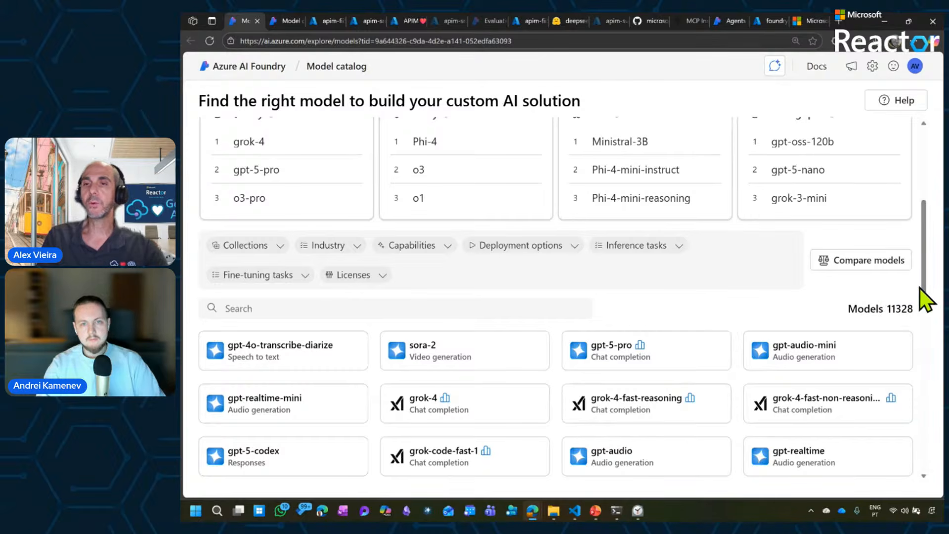
Open the model deployments list of the token-rate-limiting-foundry1 project.
left_click_drag(924, 289, 922, 211)
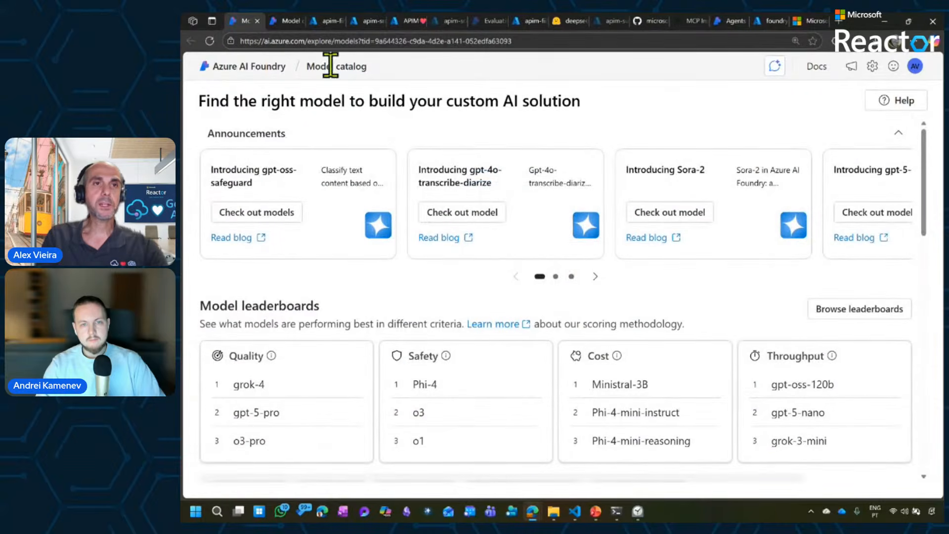
left_click(283, 19)
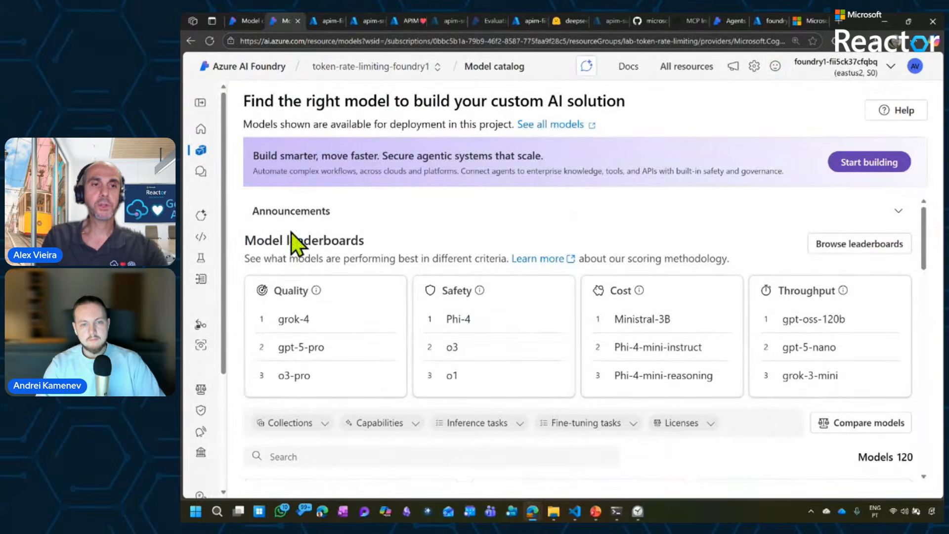
left_click(201, 102)
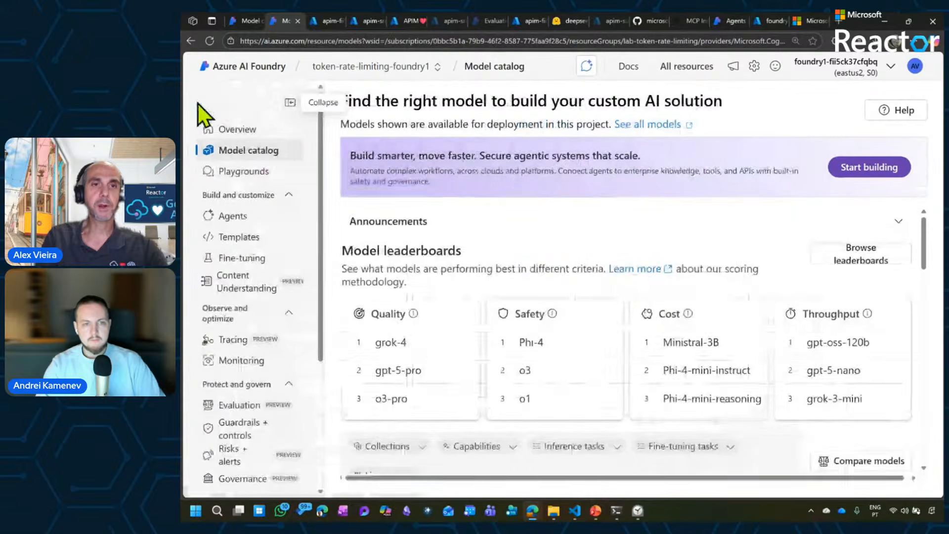
left_click_drag(320, 266, 333, 369)
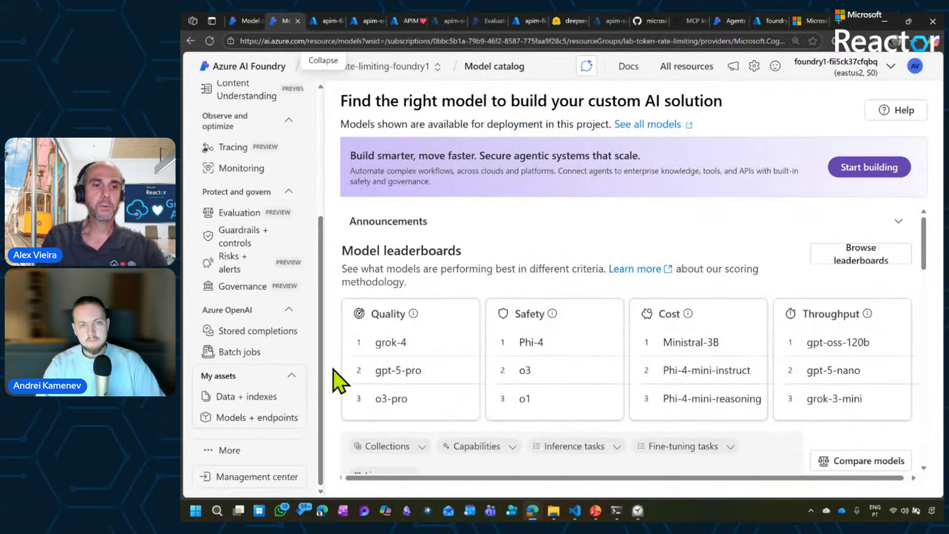
left_click(260, 418)
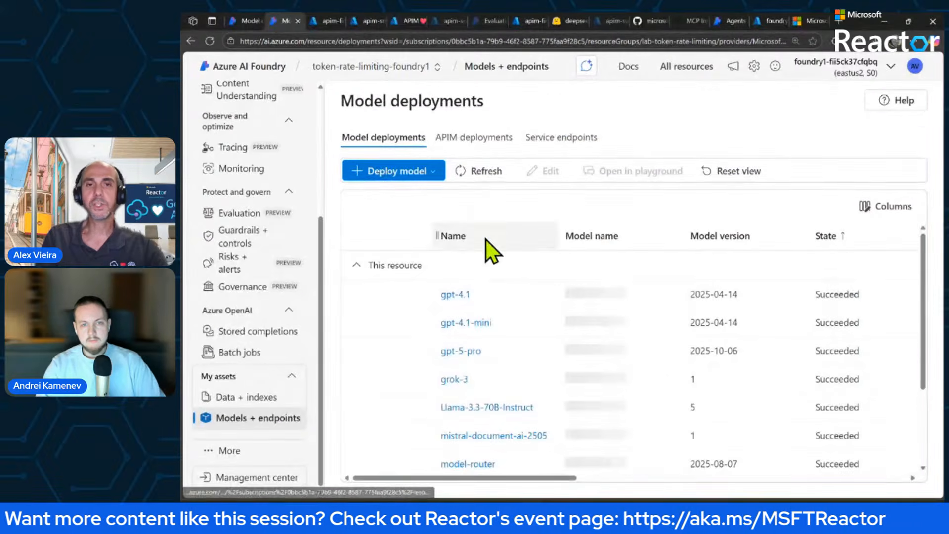
View the base models offered for a new deployment and cancel the model selection.
left_click(428, 172)
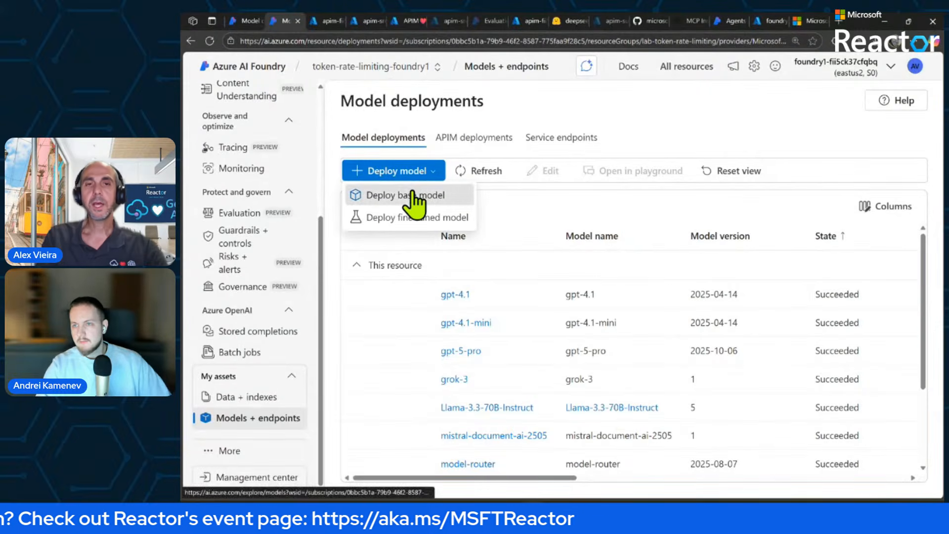
left_click(414, 198)
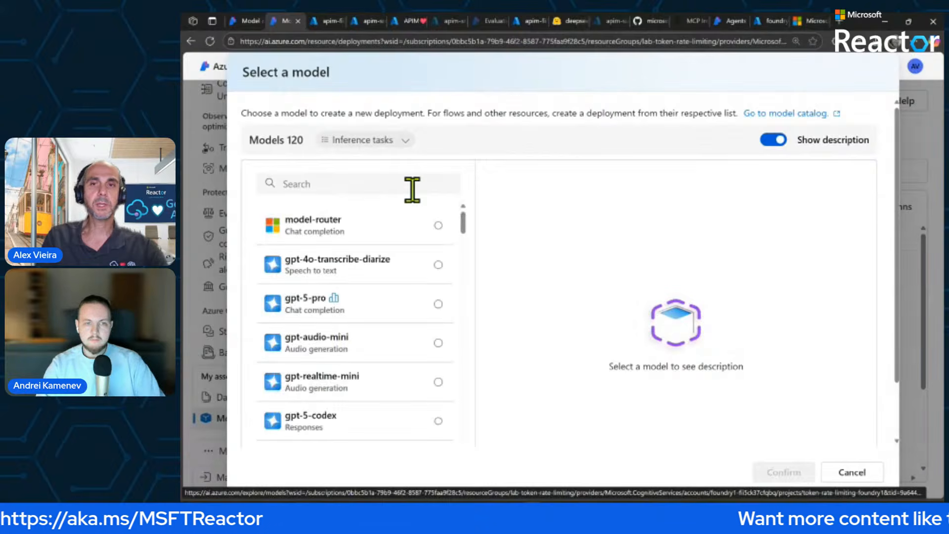
left_click(848, 471)
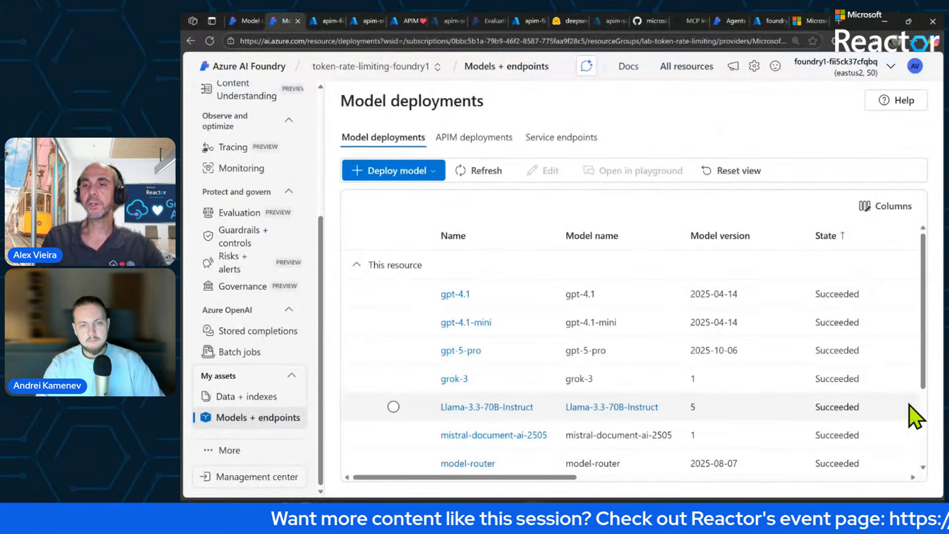
Examine the list of models deployed in the token-rate-limiting-foundry1 project.
scroll(923, 411, "down", 3)
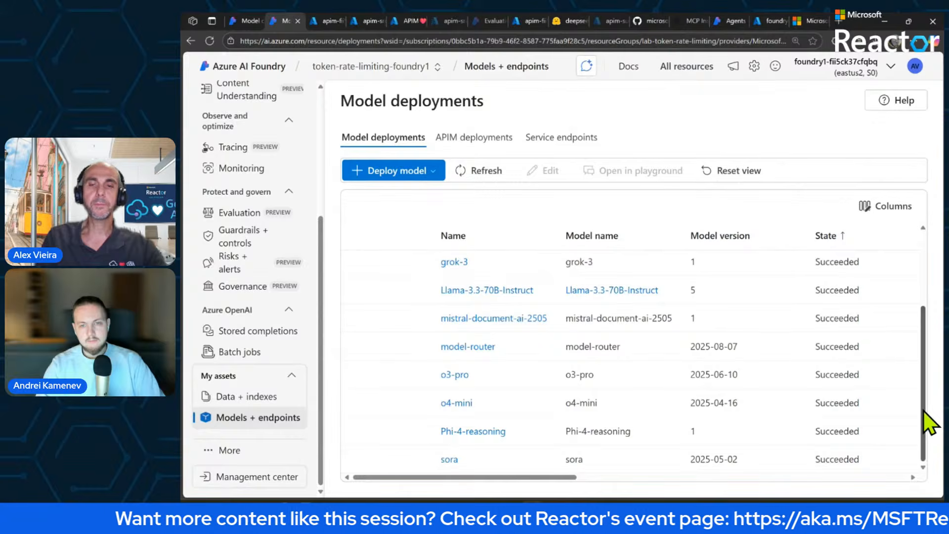
left_click_drag(924, 411, 919, 367)
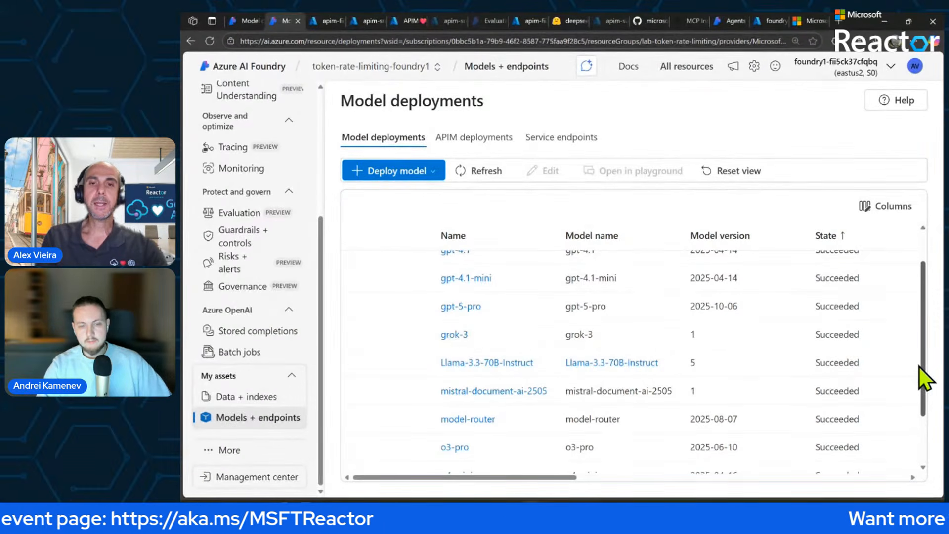
left_click_drag(918, 366, 918, 349)
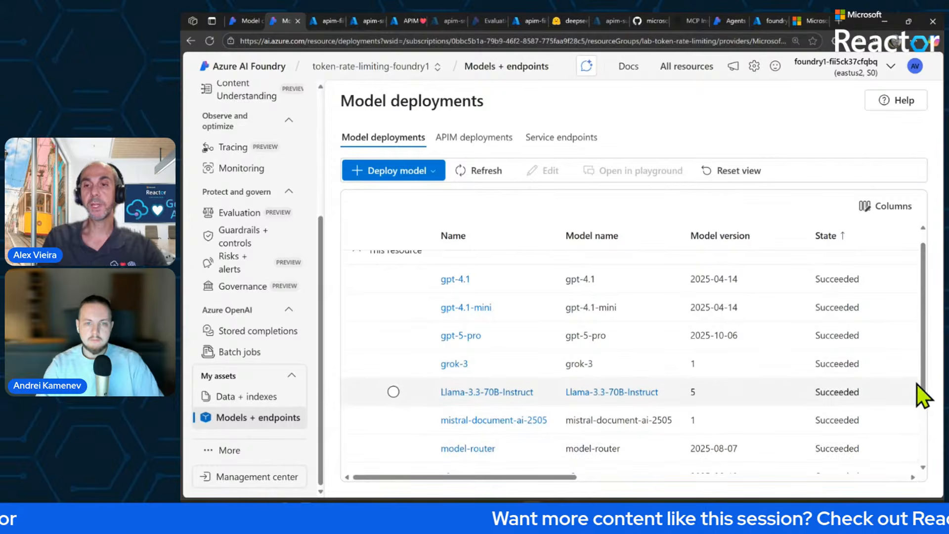
left_click_drag(924, 378, 860, 459)
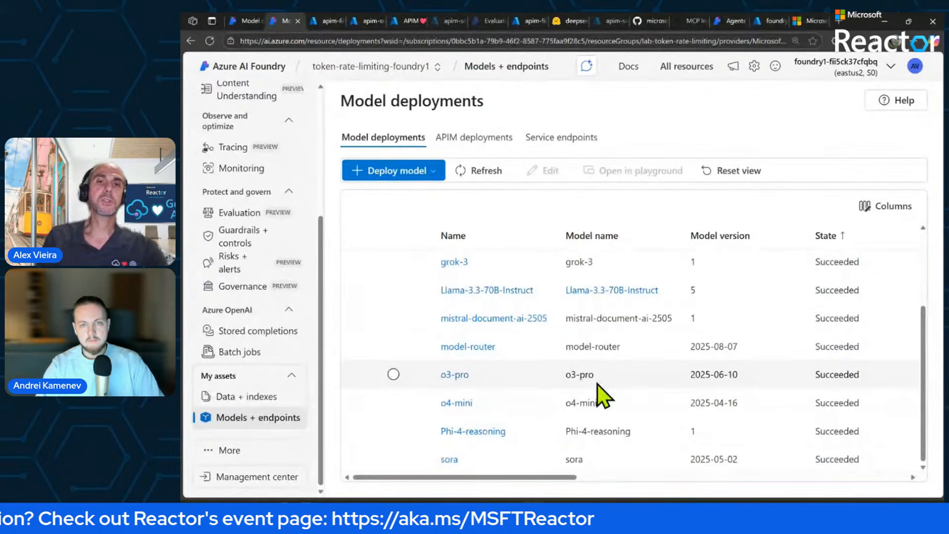
Switch to the API Management service apim-fii5ck37cfqbq in the Azure portal and view its overview.
left_click(324, 19)
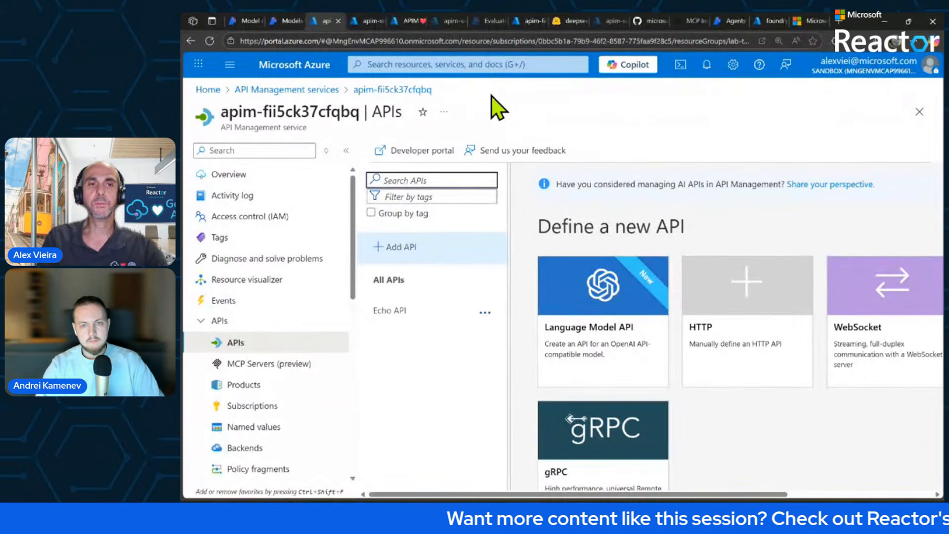
left_click(270, 173)
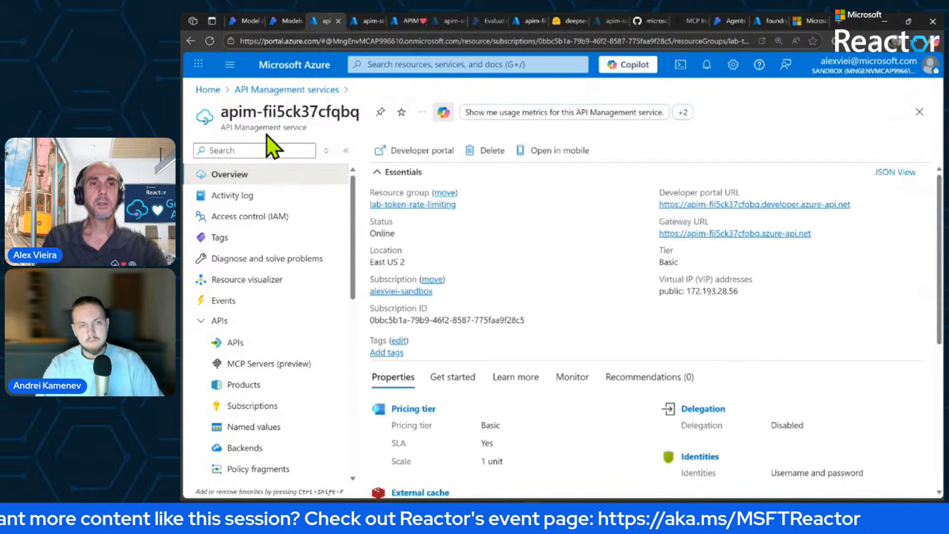
left_click(228, 70)
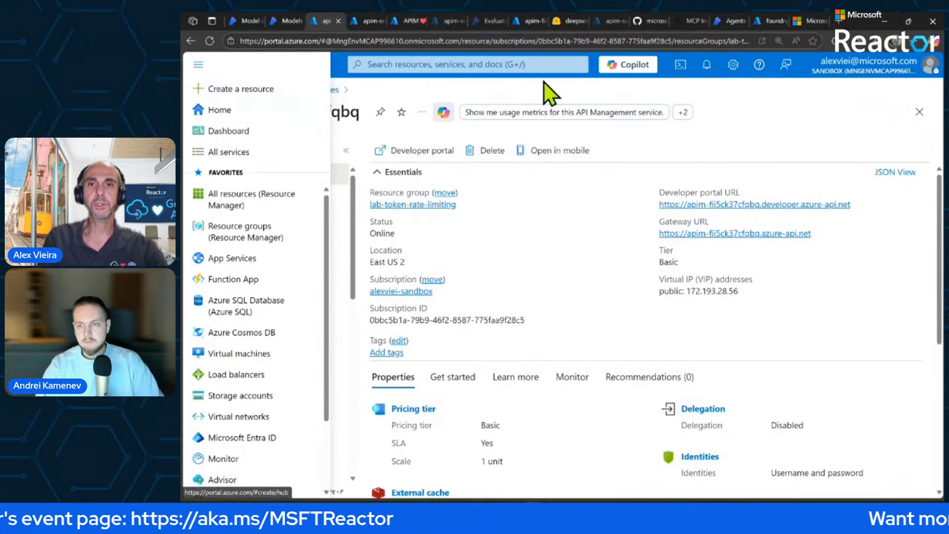
left_click(711, 136)
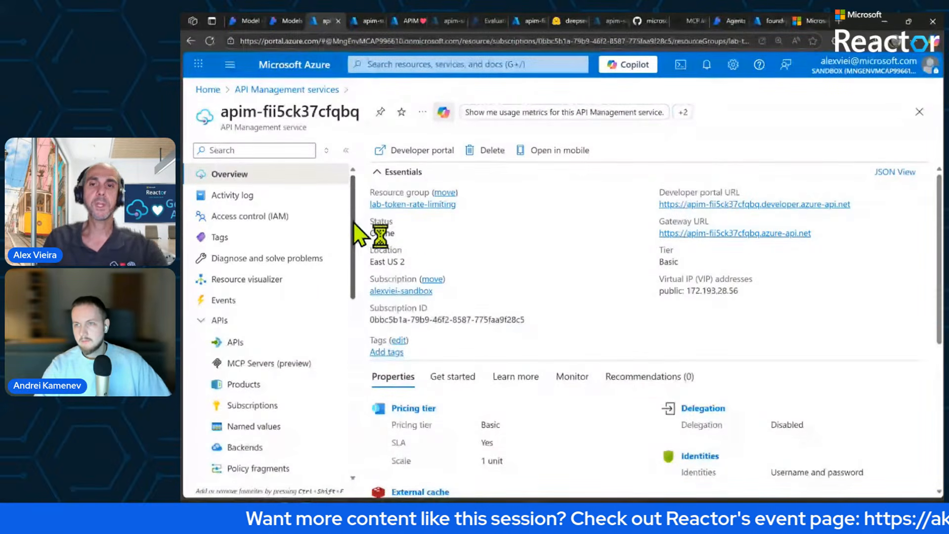
Start creating an API in the API Management service from an Azure AI Foundry resource.
left_click_drag(354, 222, 354, 256)
left_click(238, 262)
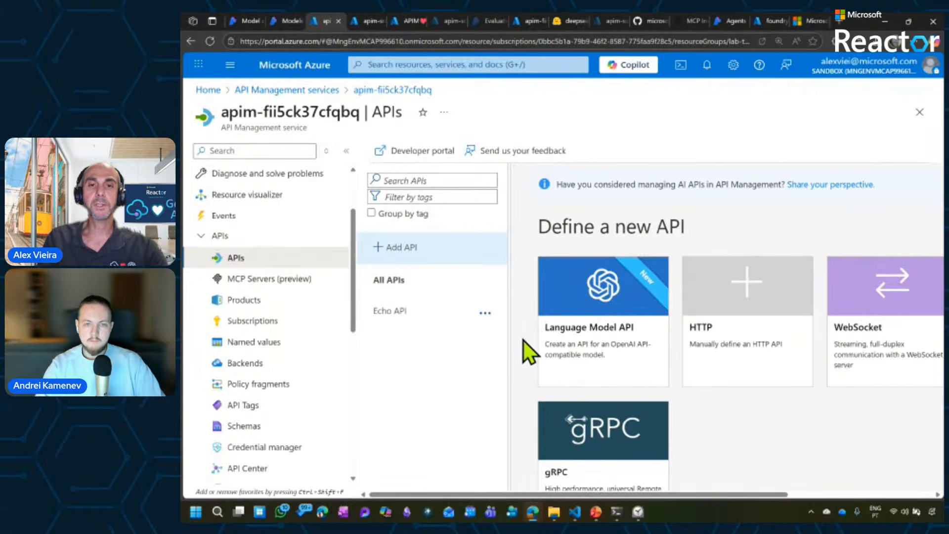
scroll(524, 340, "down", 3)
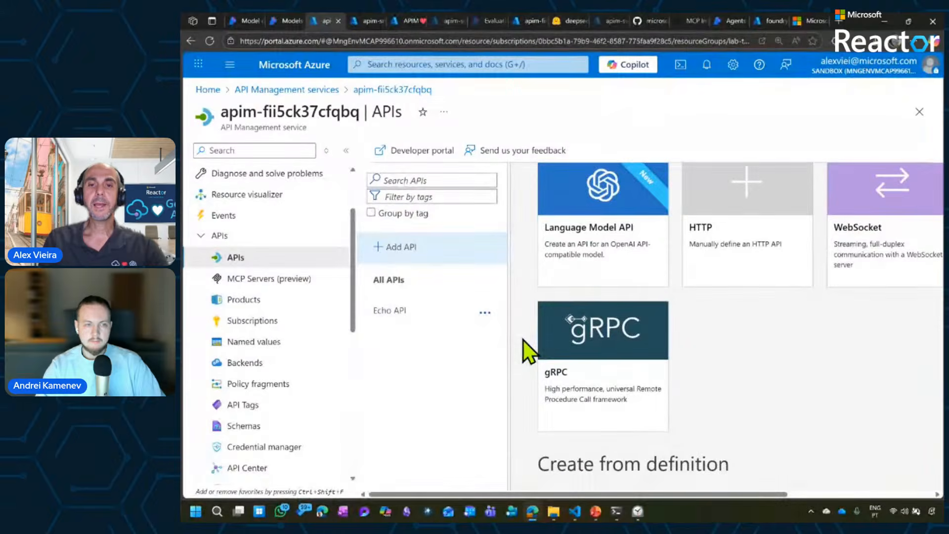
scroll(523, 339, "down", 5)
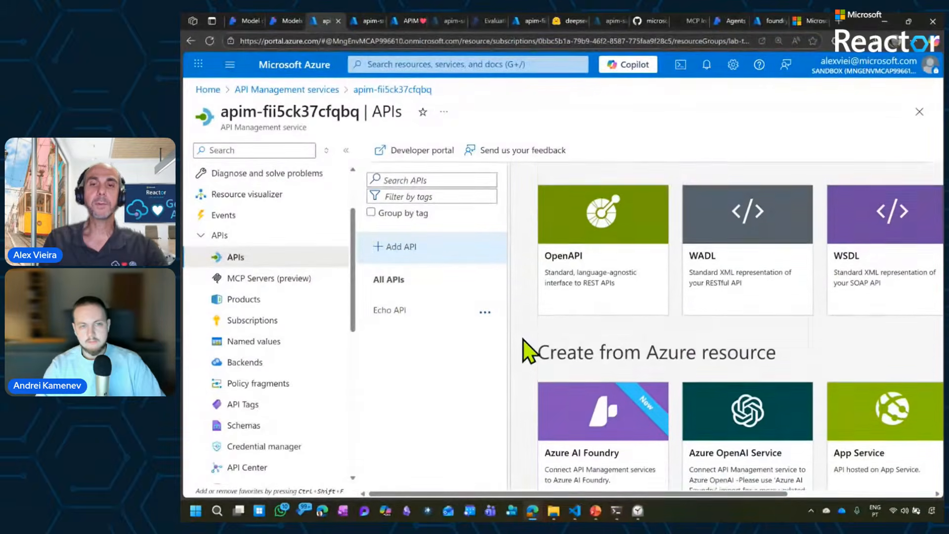
scroll(523, 340, "down", 3)
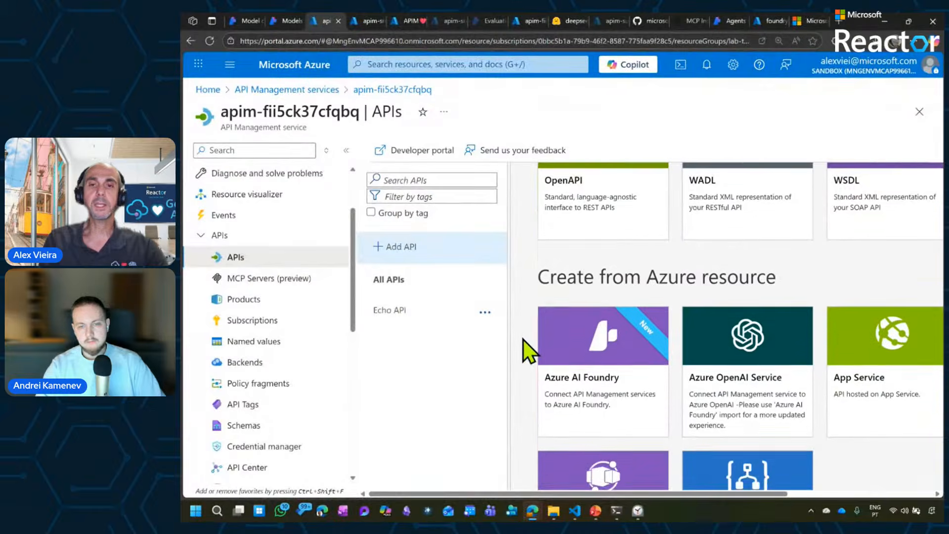
scroll(523, 339, "up", 1)
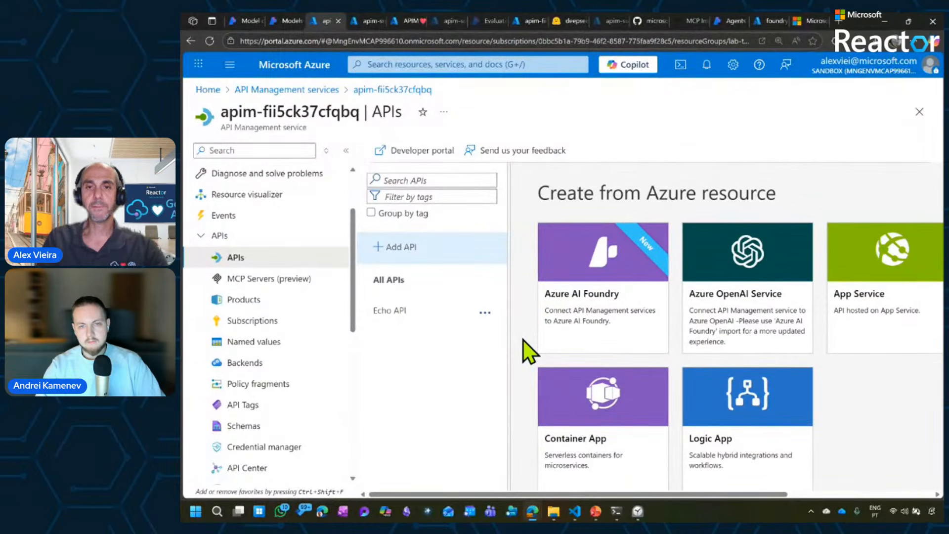
left_click(583, 315)
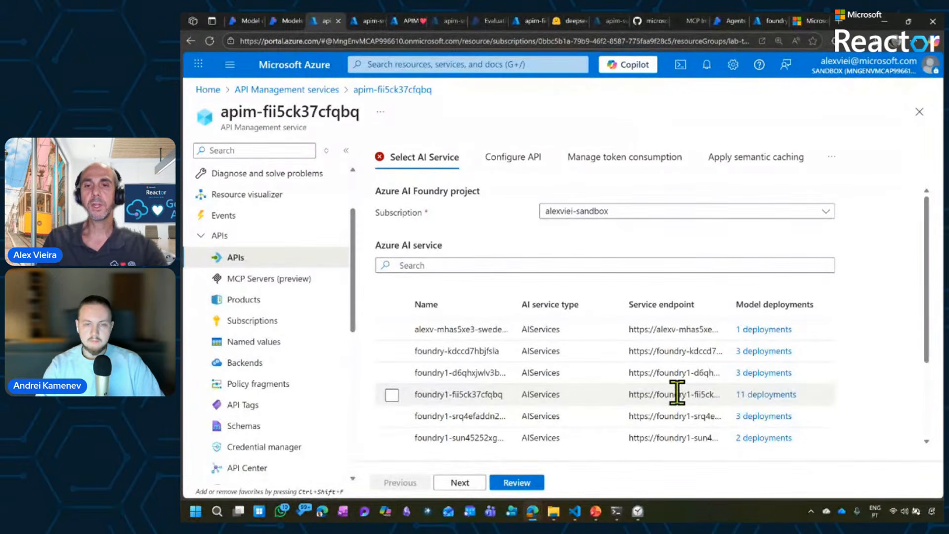
Select the AI service foundry1-fii5ck37cfqbq, check its model deployments, and continue to the API configuration.
left_click(763, 398)
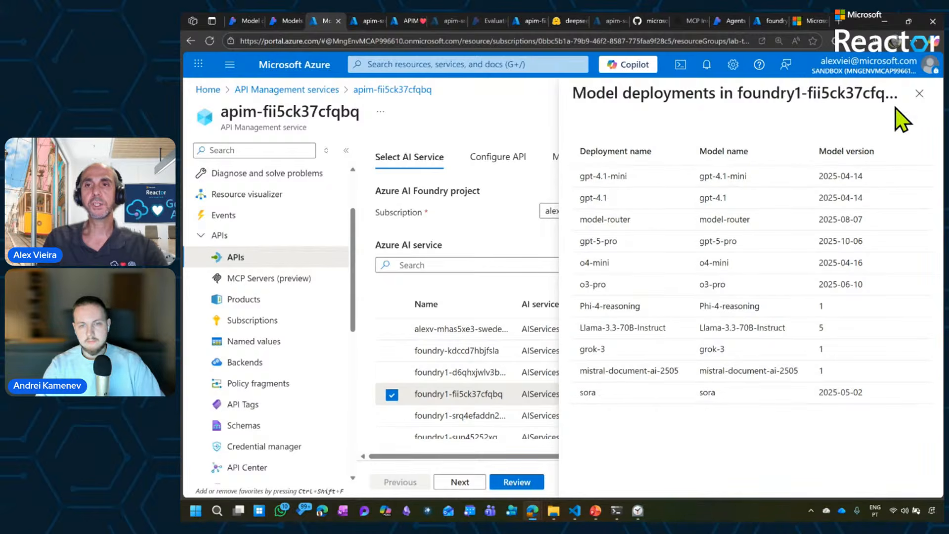
left_click(919, 94)
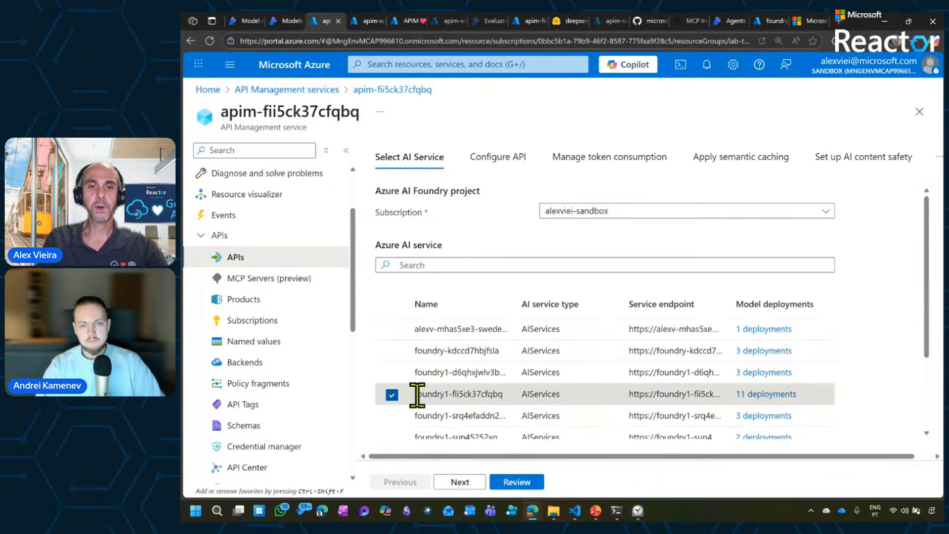
left_click(459, 482)
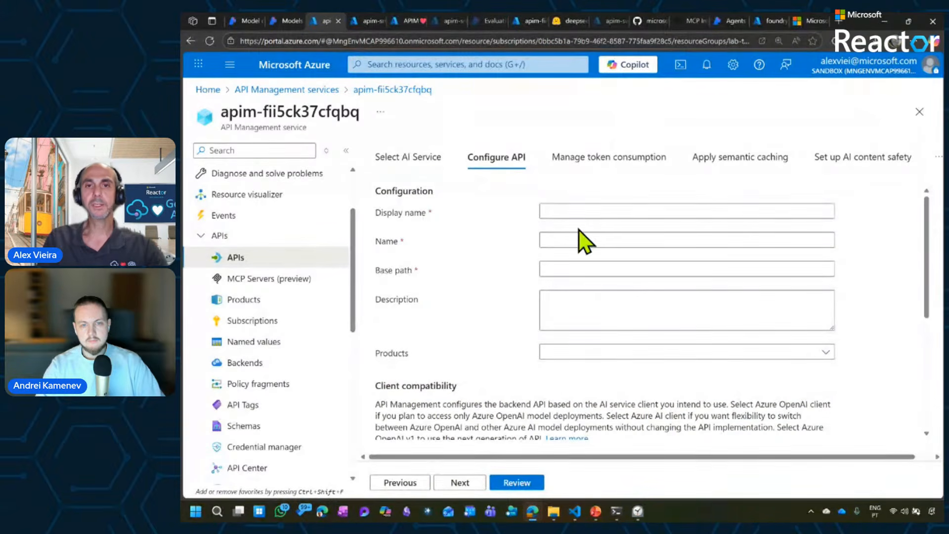
Set the API's display name to "Inference API" and its base path to "inference".
left_click(600, 213)
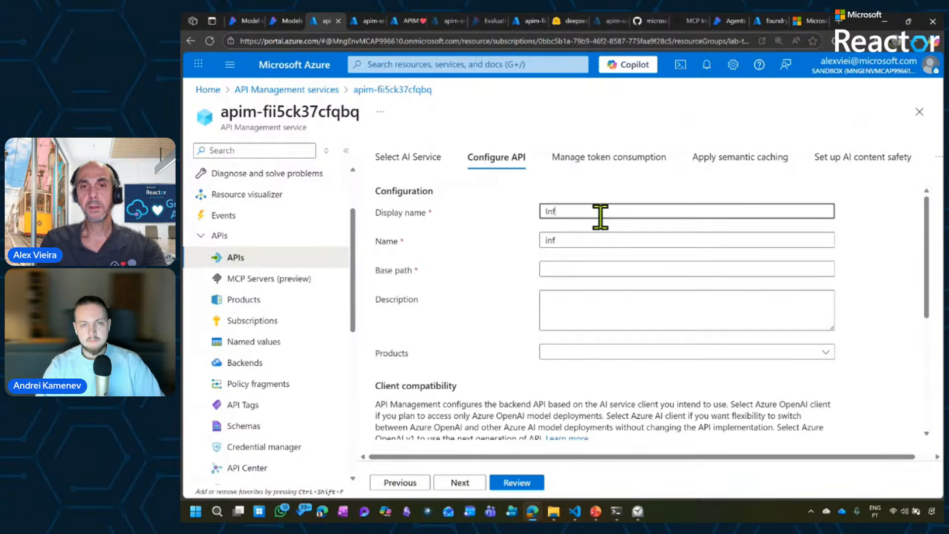
type("Inference API")
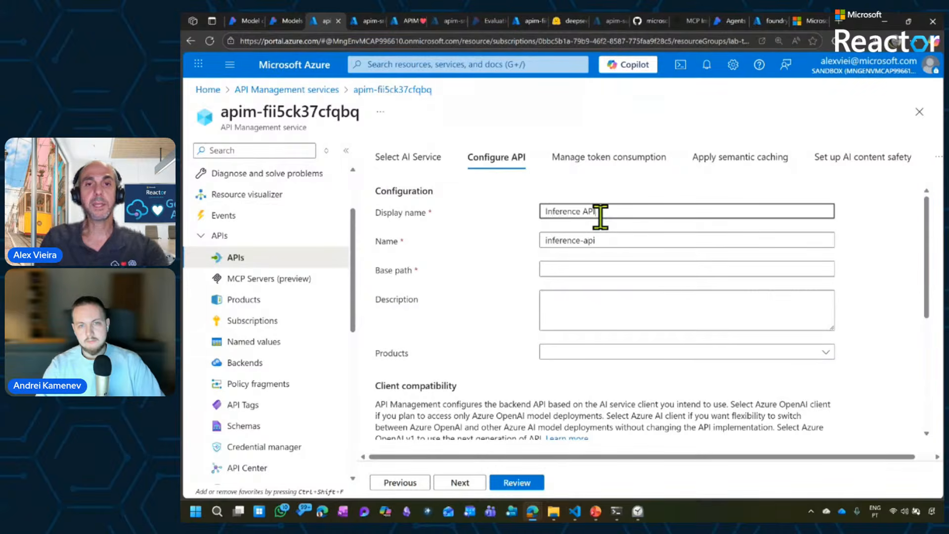
double_click(561, 240)
key("ctrl+c")
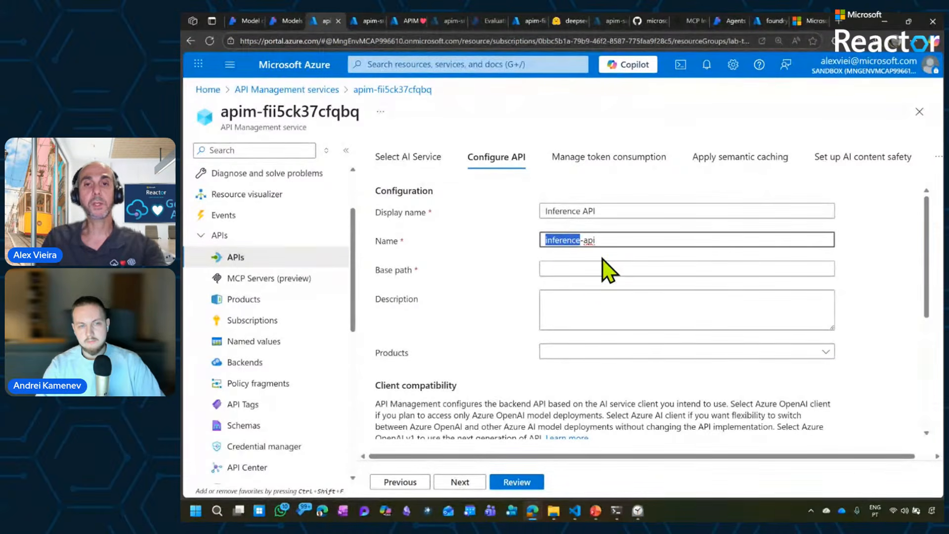
left_click(589, 264)
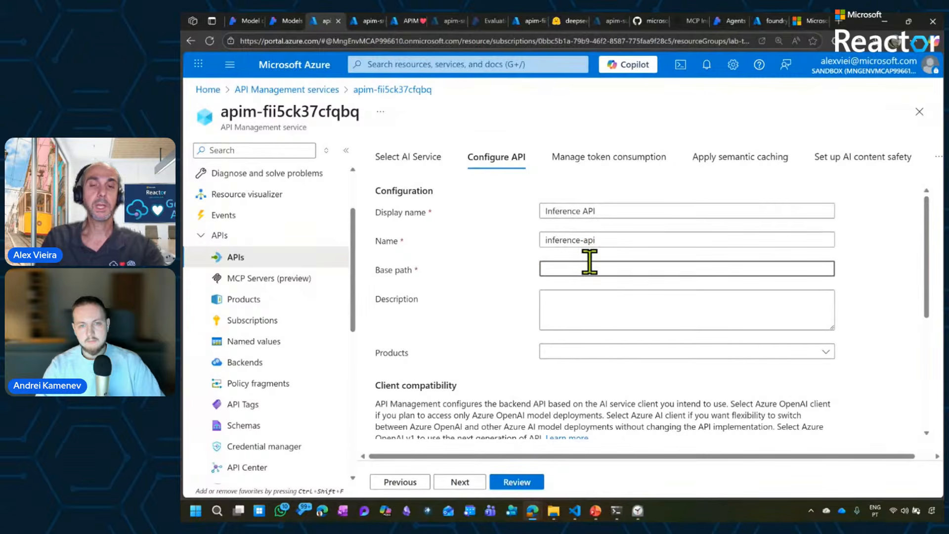
key("ctrl+v")
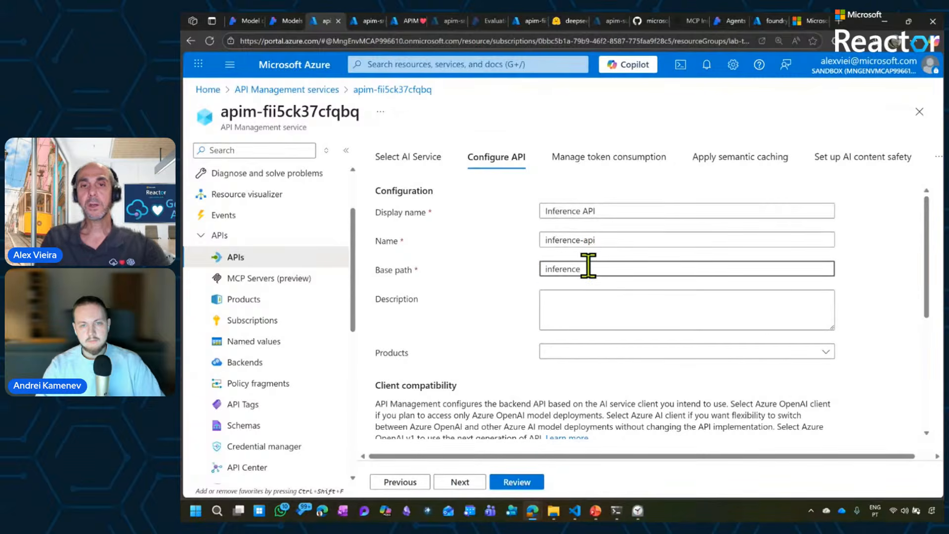
Leave the API without a product, keep Azure OpenAI client compatibility, and continue to the token consumption settings.
left_click_drag(926, 283, 927, 337)
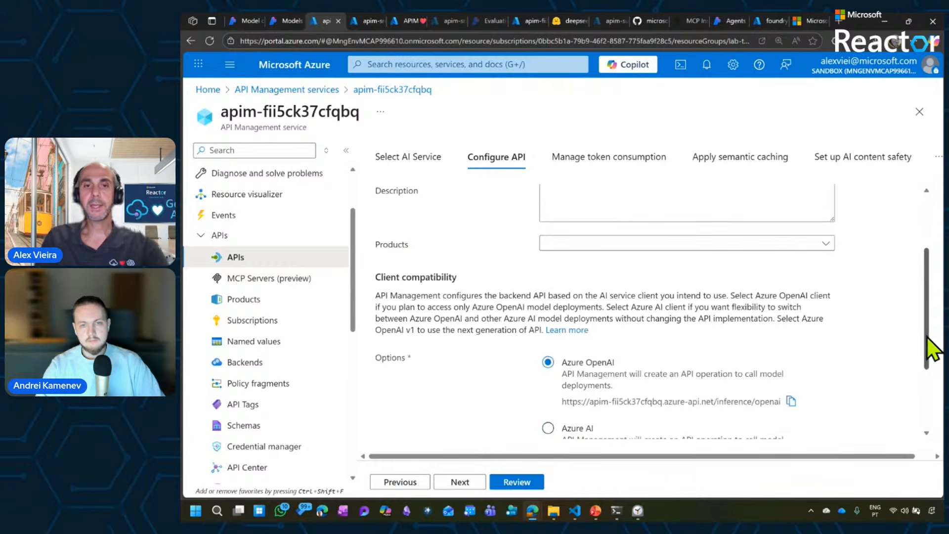
left_click(615, 244)
left_click(617, 244)
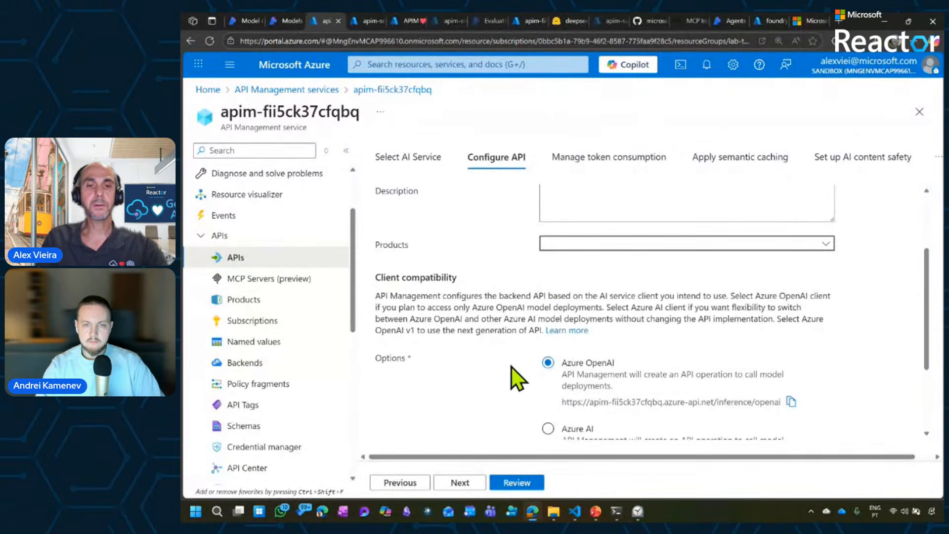
left_click_drag(930, 348, 939, 395)
left_click(460, 482)
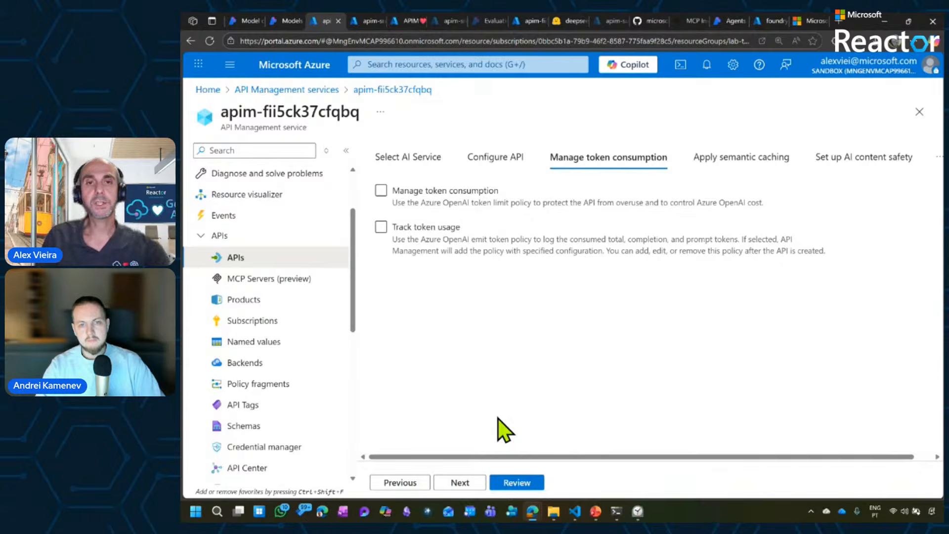
Enable token consumption management with a limit of 1000 tokens per minute, applied by subscription.
left_click(381, 191)
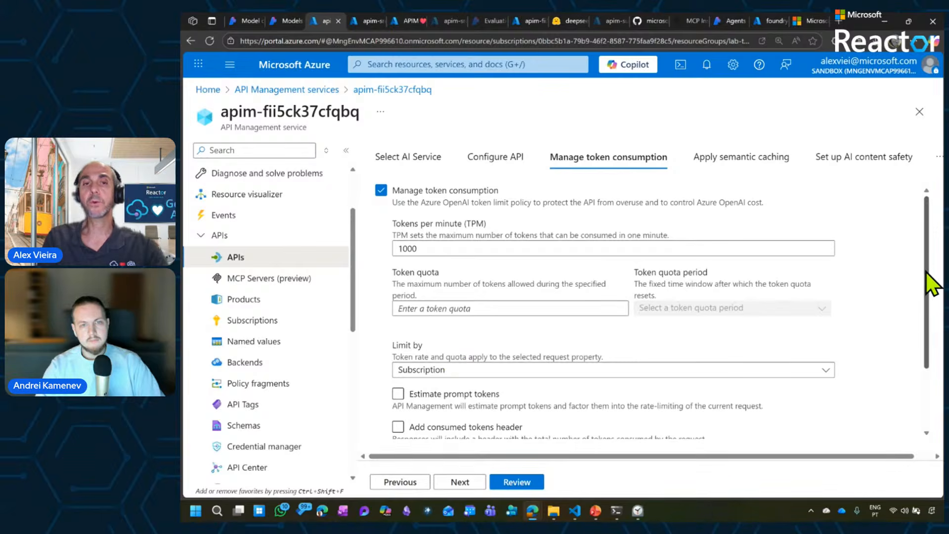
left_click_drag(927, 275, 926, 280)
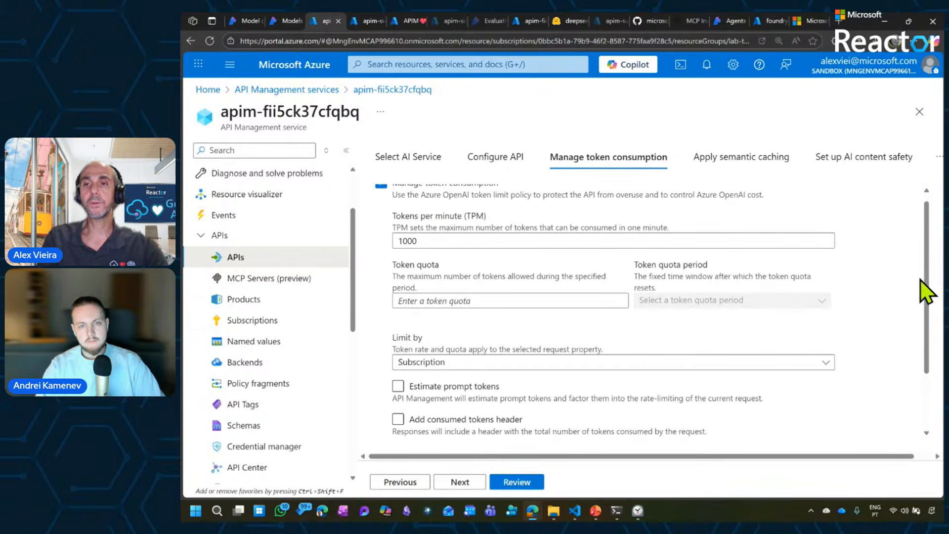
left_click_drag(927, 285, 929, 369)
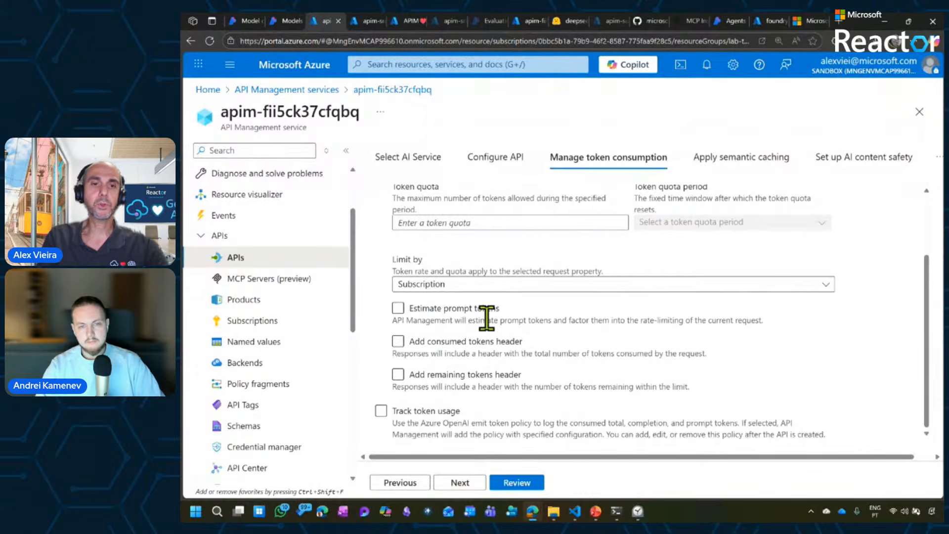
Track token usage in the default Application Insights instance with Subscription ID as a metrics dimension, and continue to semantic caching.
left_click(424, 411)
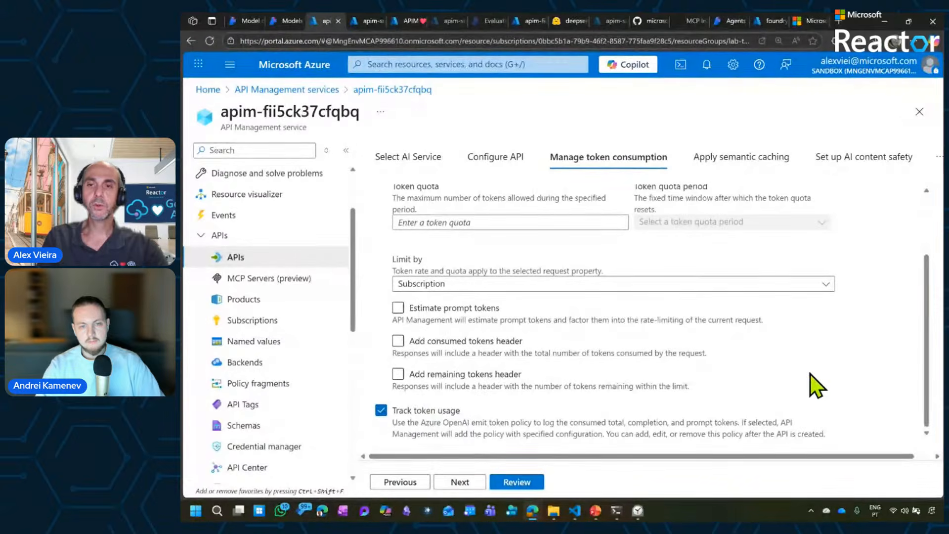
left_click_drag(925, 312, 915, 403)
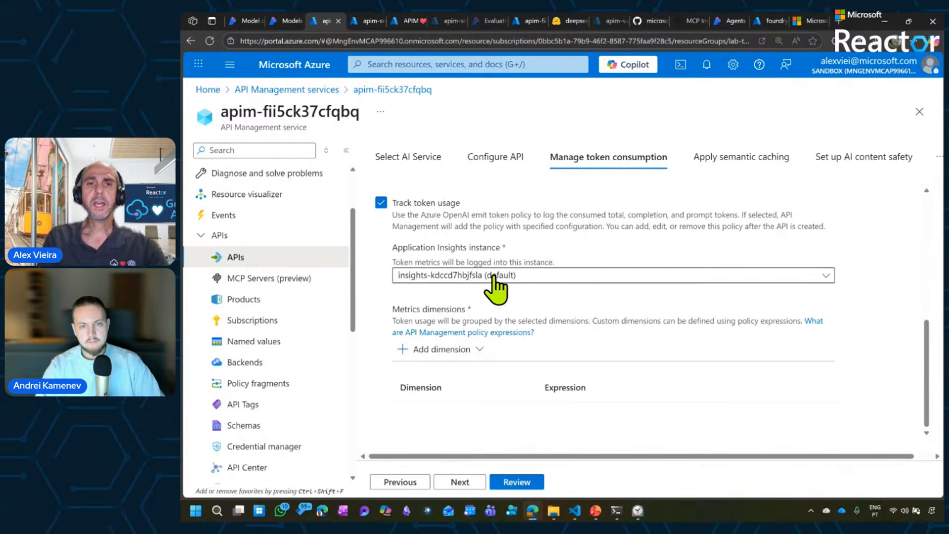
left_click(451, 352)
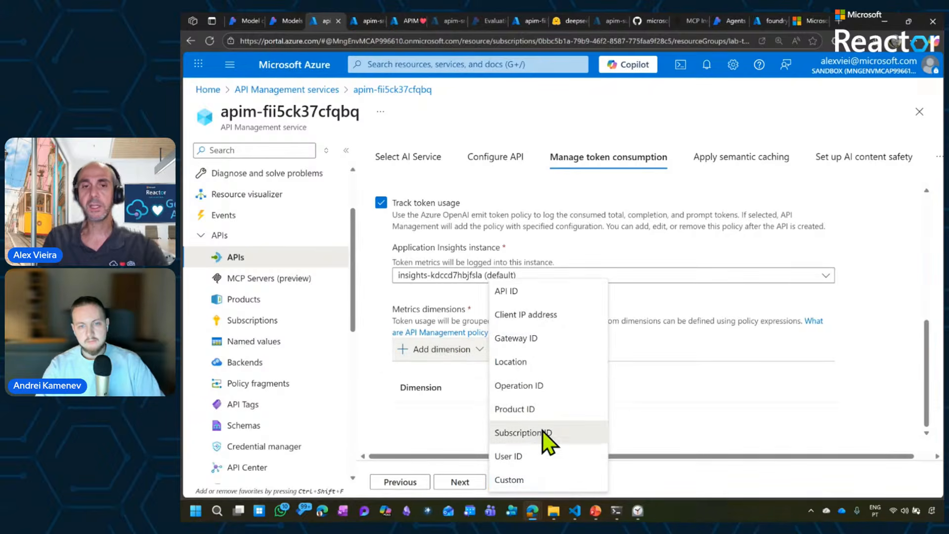
left_click(543, 431)
left_click(467, 349)
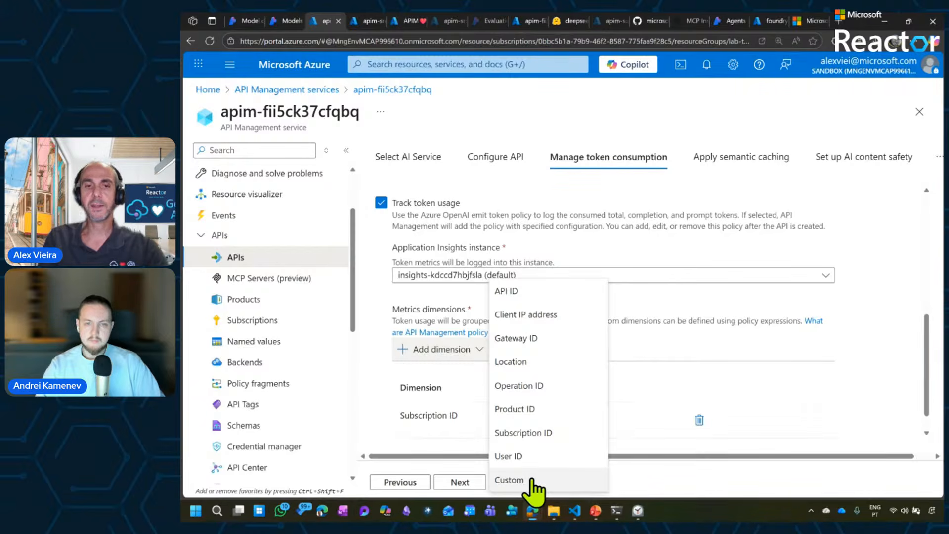
left_click(449, 484)
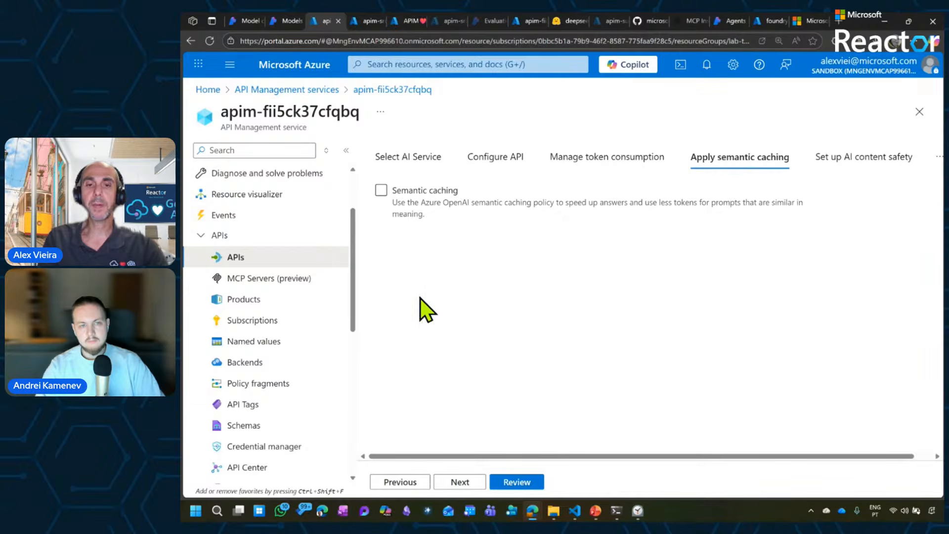
Leave semantic caching and AI content safety disabled, and create the Inference API from the review page.
left_click(460, 482)
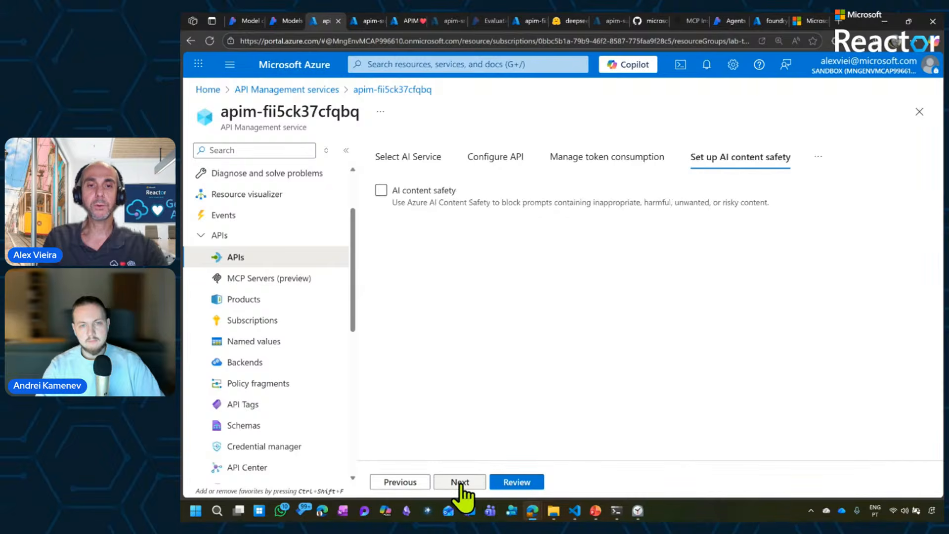
left_click(424, 193)
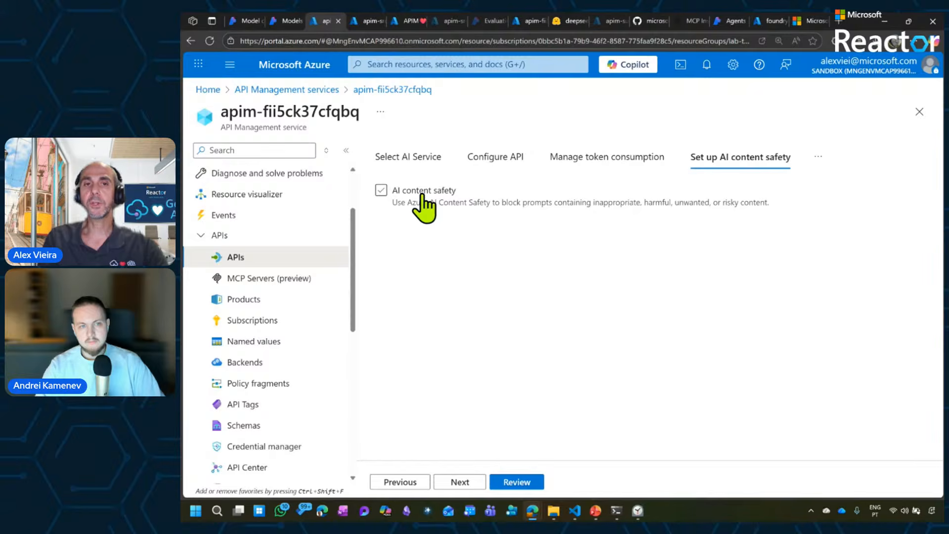
left_click(421, 194)
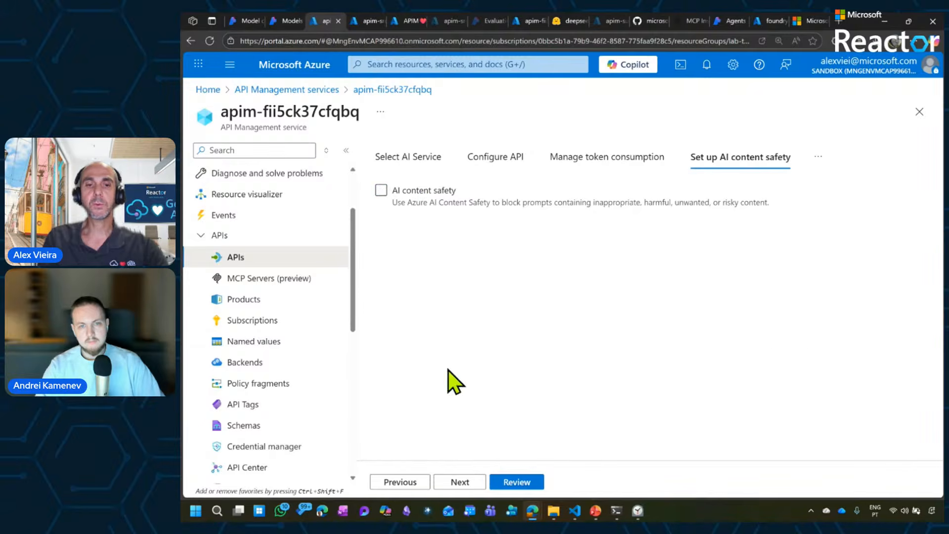
left_click(461, 477)
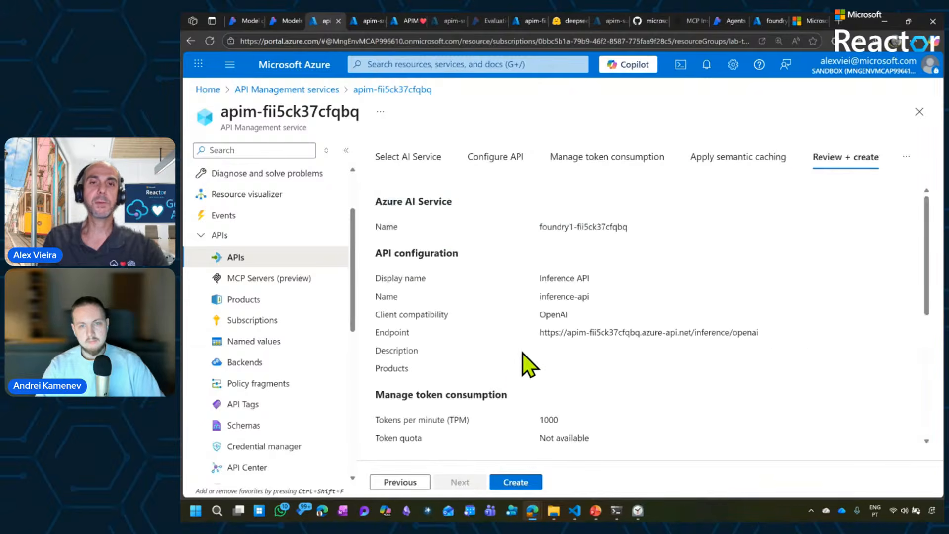
left_click(525, 479)
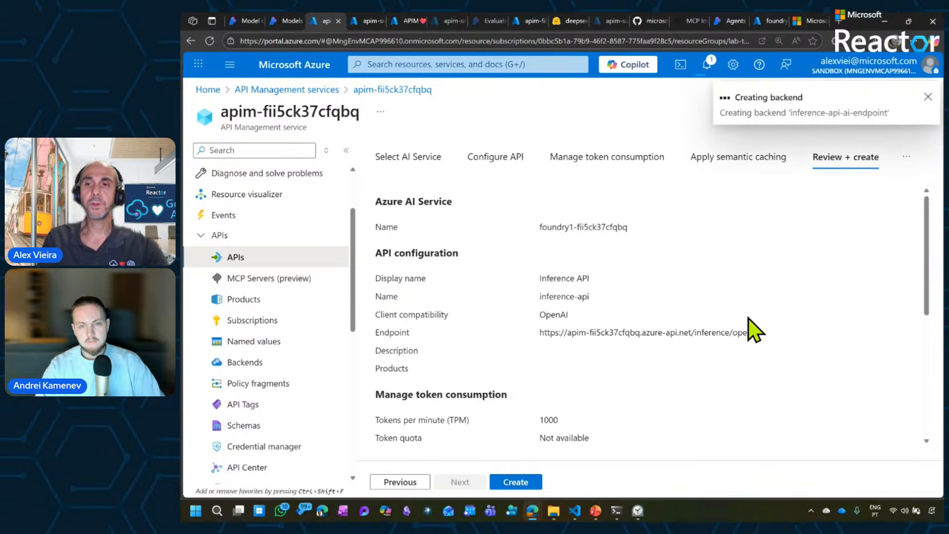
left_click_drag(926, 278, 928, 424)
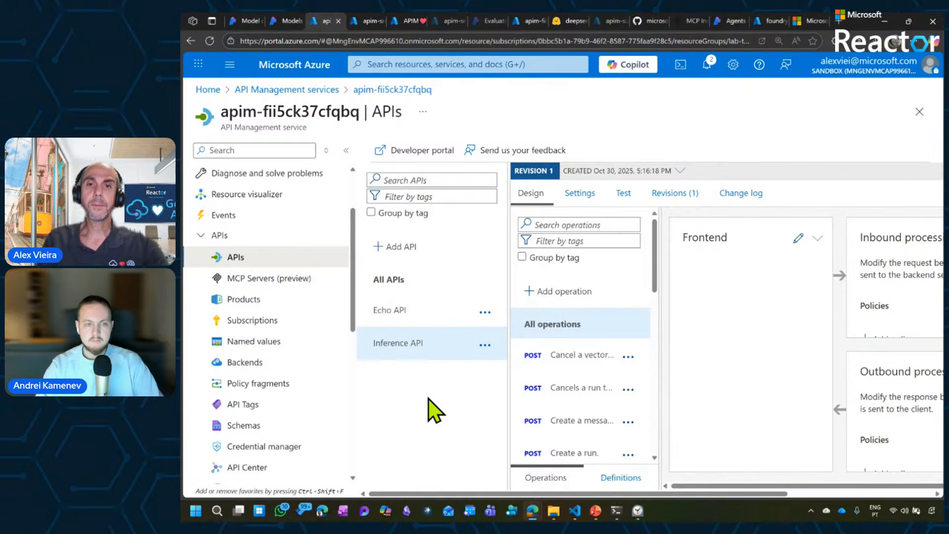
Examine the Inference API's subscription key, user authorization and diagnostics log settings, including the Azure Monitor options.
left_click(581, 198)
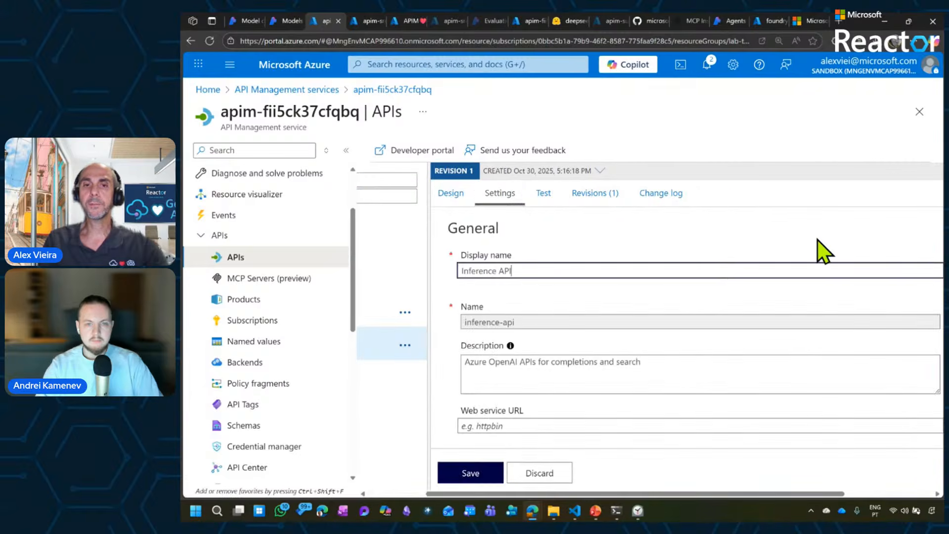
scroll(817, 240, "down", 10)
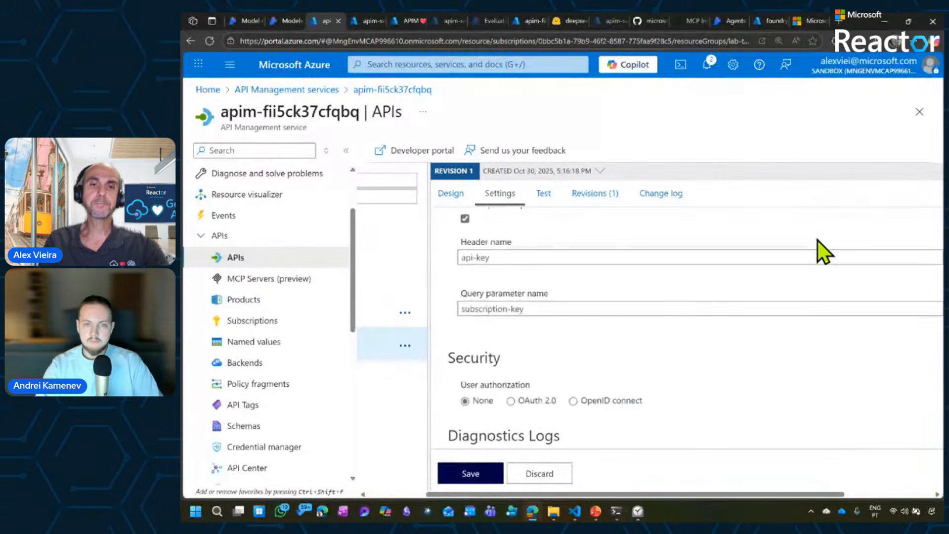
scroll(818, 240, "down", 2)
scroll(817, 241, "up", 1)
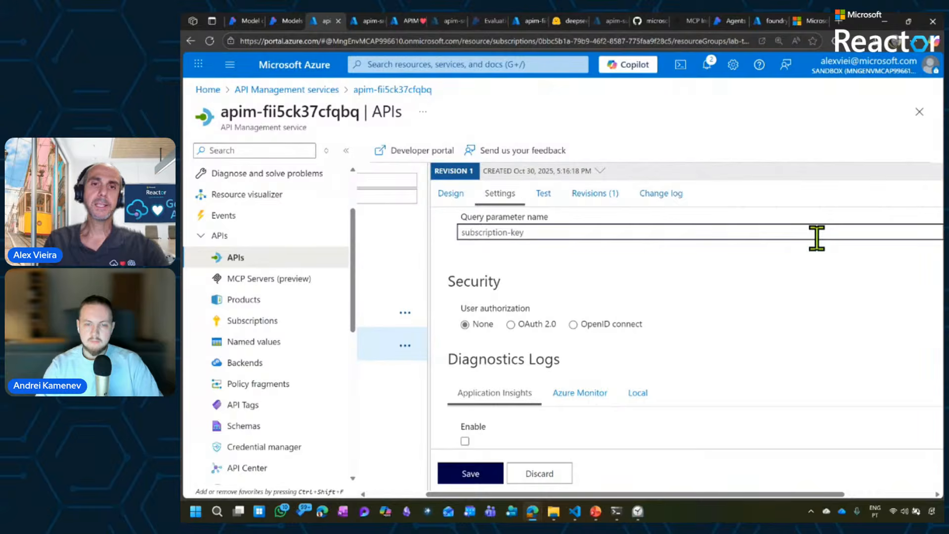
scroll(818, 240, "up", 2)
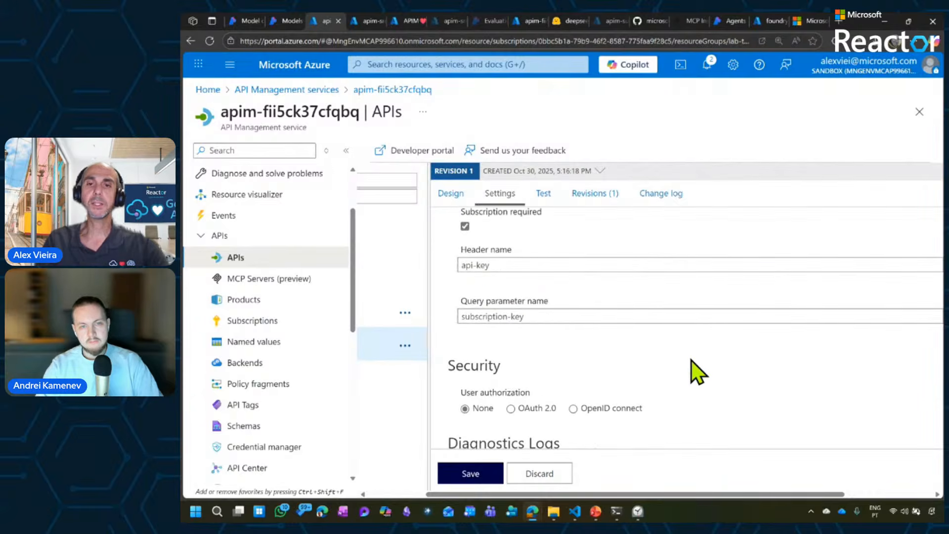
scroll(691, 359, "down", 2)
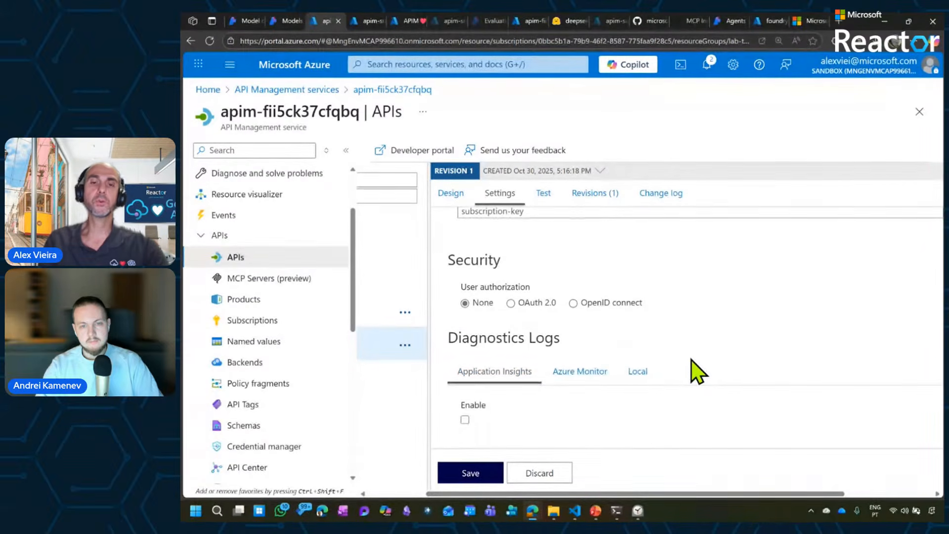
left_click(604, 371)
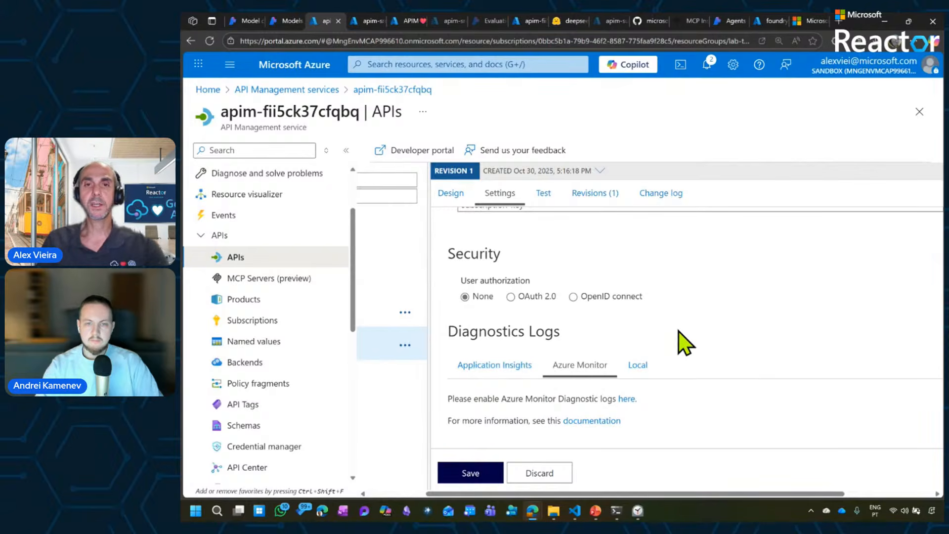
scroll(678, 331, "up", 1)
scroll(678, 332, "up", 1)
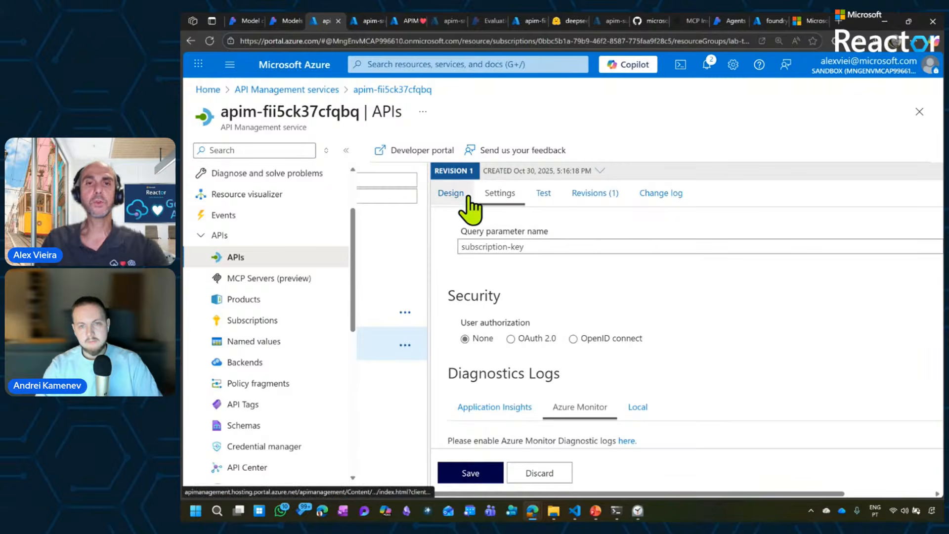
Open the policy code for all operations, check the inbound token metric and limit policies, and view Copilot's policy suggestions.
left_click(450, 193)
left_click(888, 305)
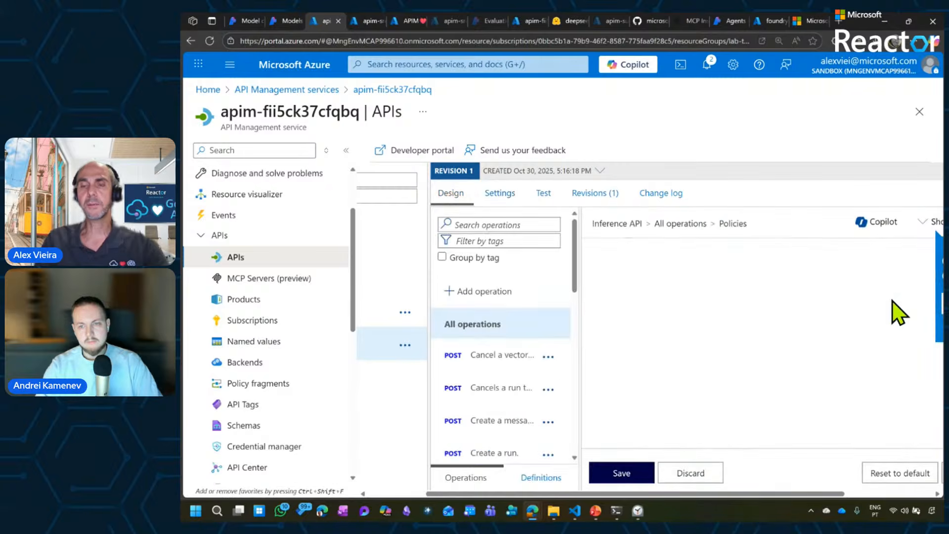
left_click(860, 299)
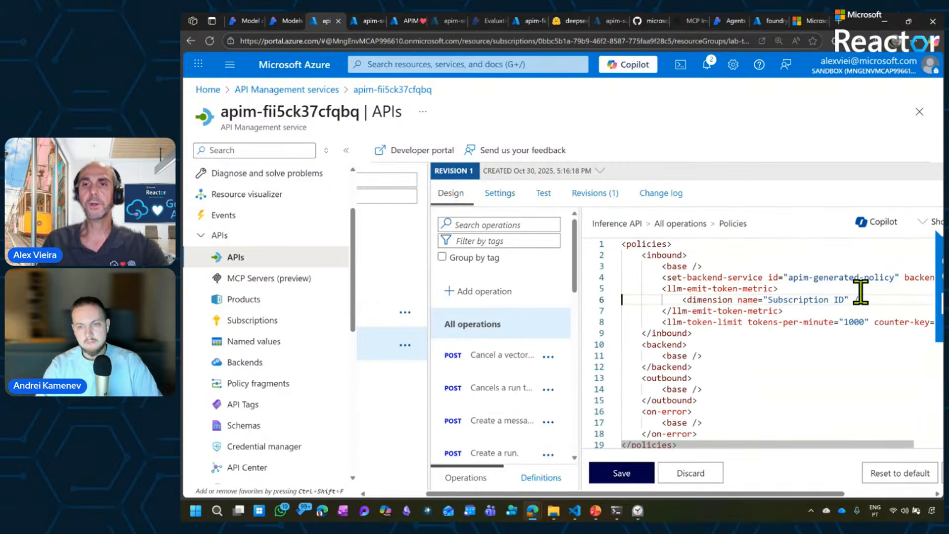
left_click(876, 235)
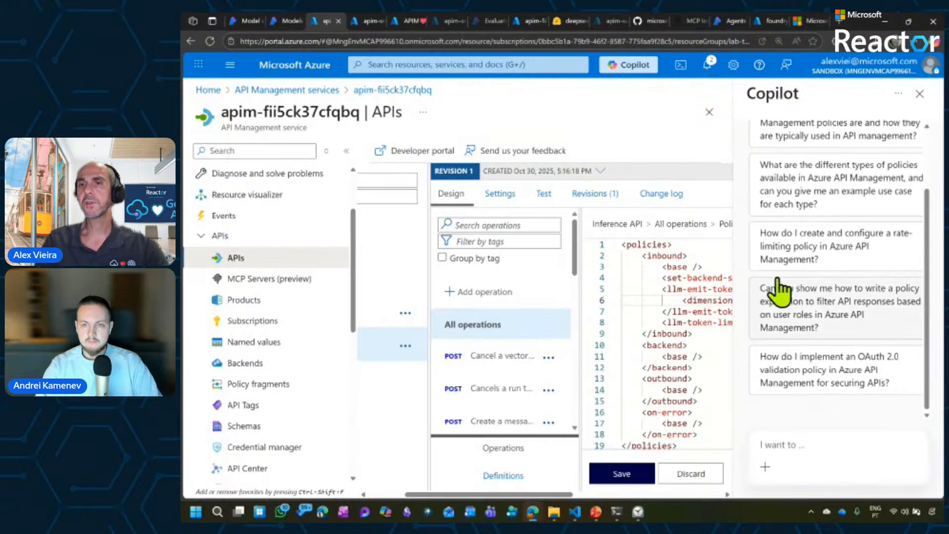
left_click(920, 94)
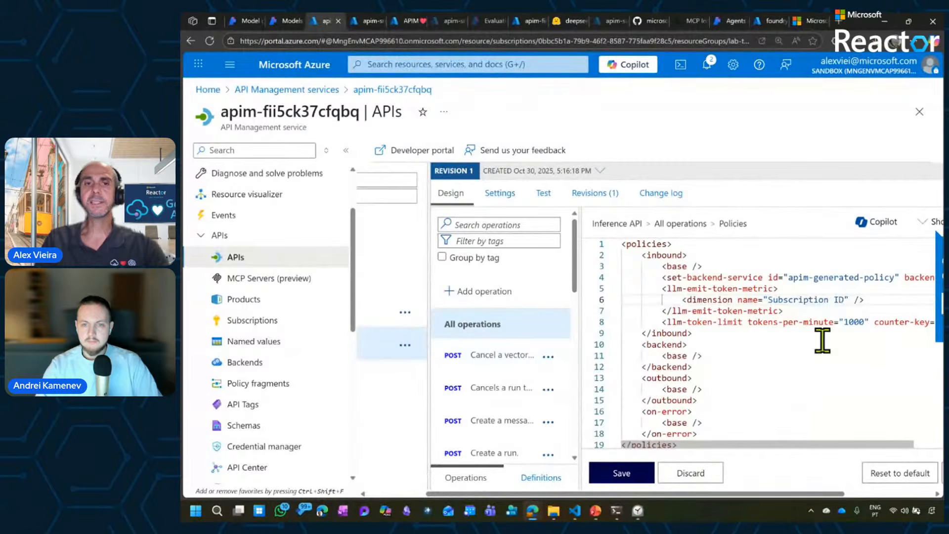
Search the API's testable operations for "completion" and open the first matching operation in the test console.
left_click(543, 197)
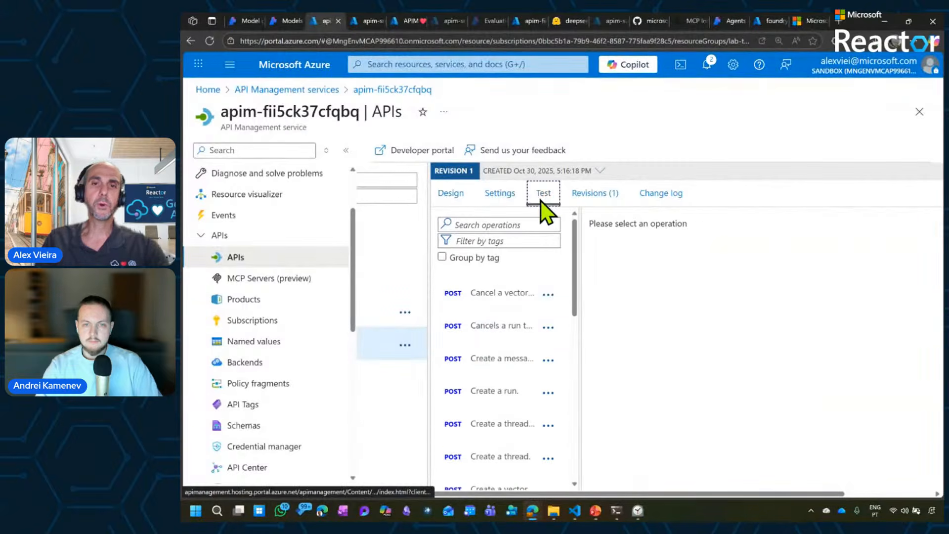
left_click(507, 223)
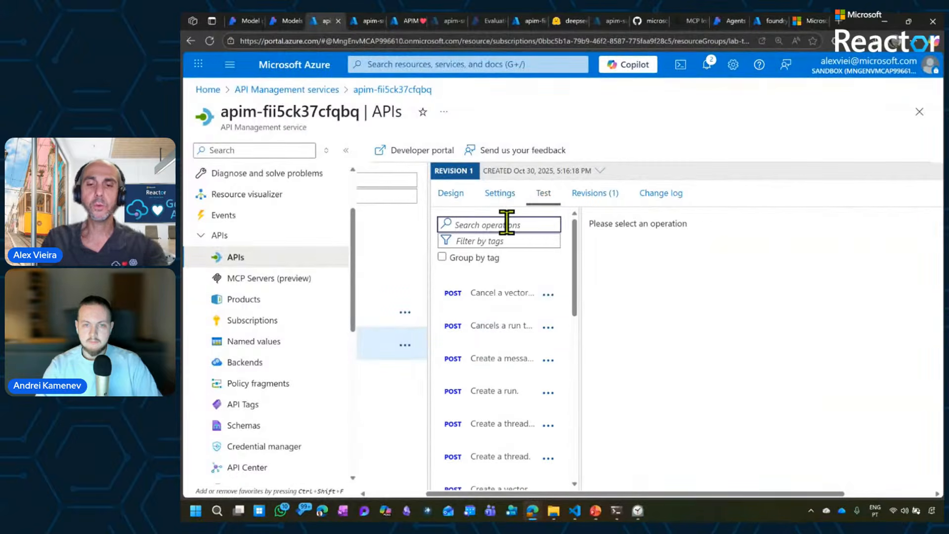
type("completion")
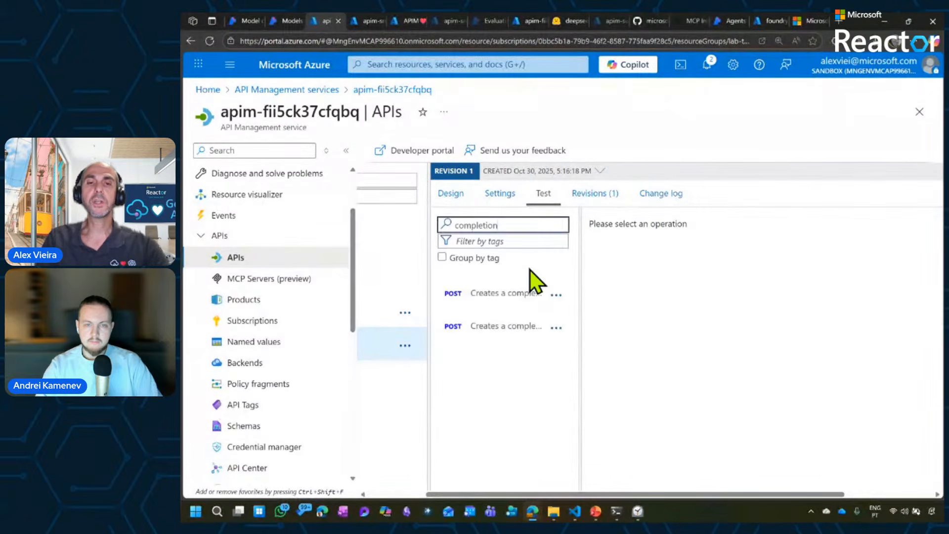
left_click(499, 294)
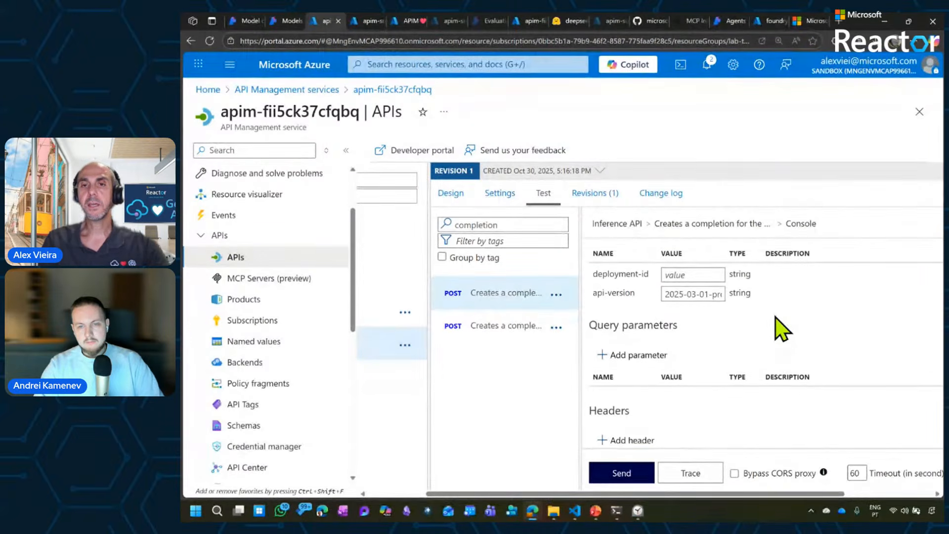
Copy the gpt-4.1 deployment name from the Azure AI Foundry model deployments and enter it as the test's deployment-id.
scroll(775, 318, "up", 1)
scroll(775, 318, "down", 1)
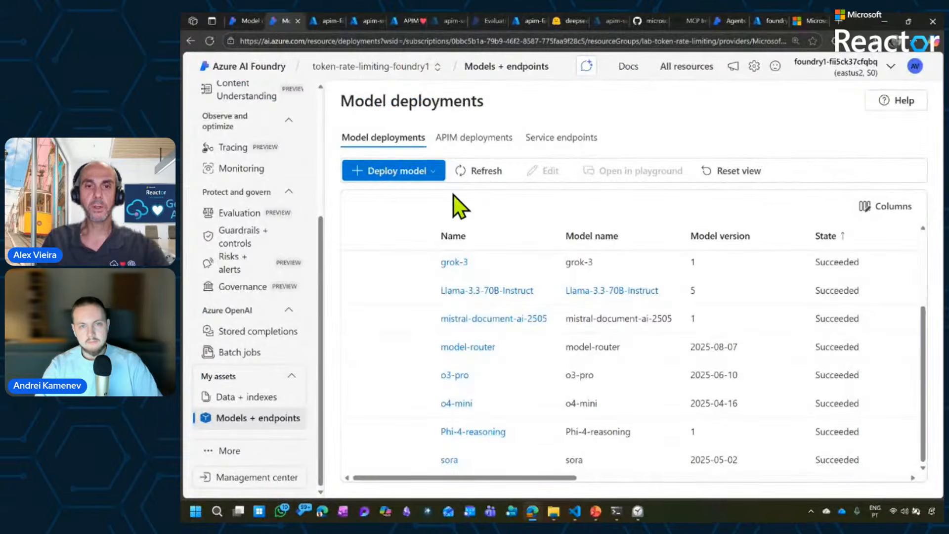
left_click_drag(927, 366, 933, 265)
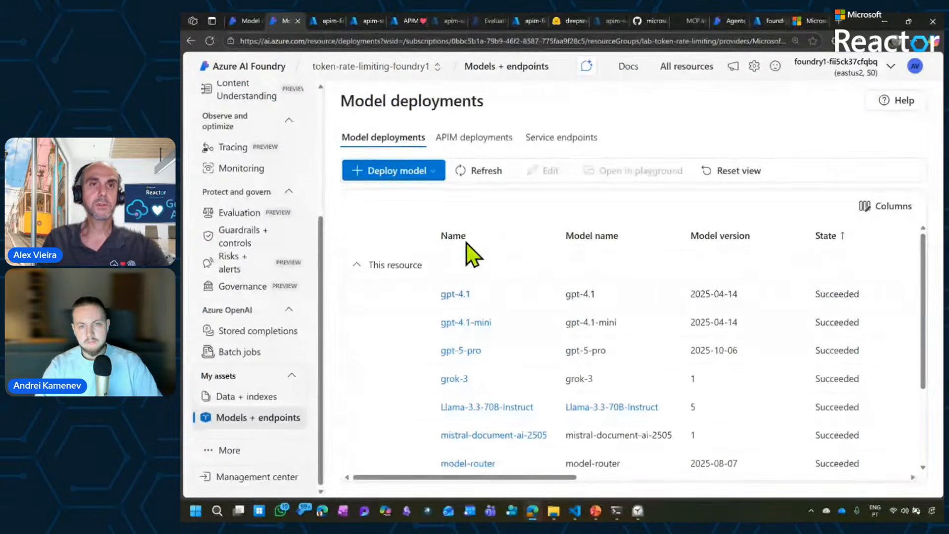
left_click_drag(509, 294, 428, 296)
key("ctrl+c")
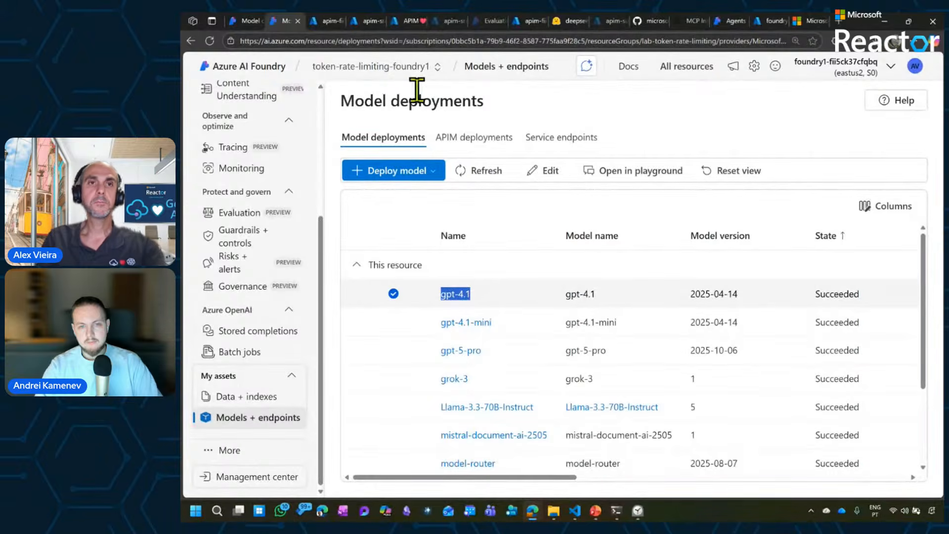
left_click(325, 21)
left_click(698, 326)
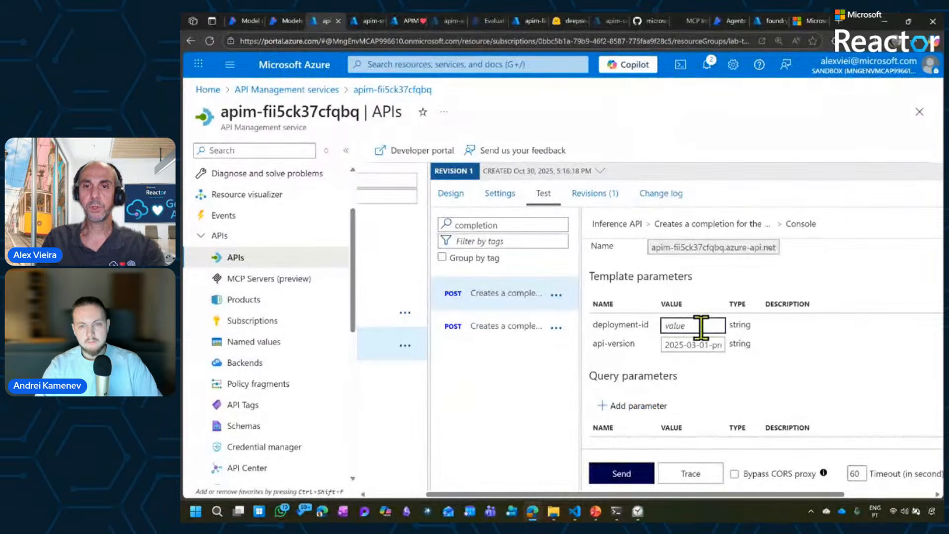
key("ctrl+v")
Check the sample chat messages in the request body and send the completion test request.
scroll(851, 352, "down", 5)
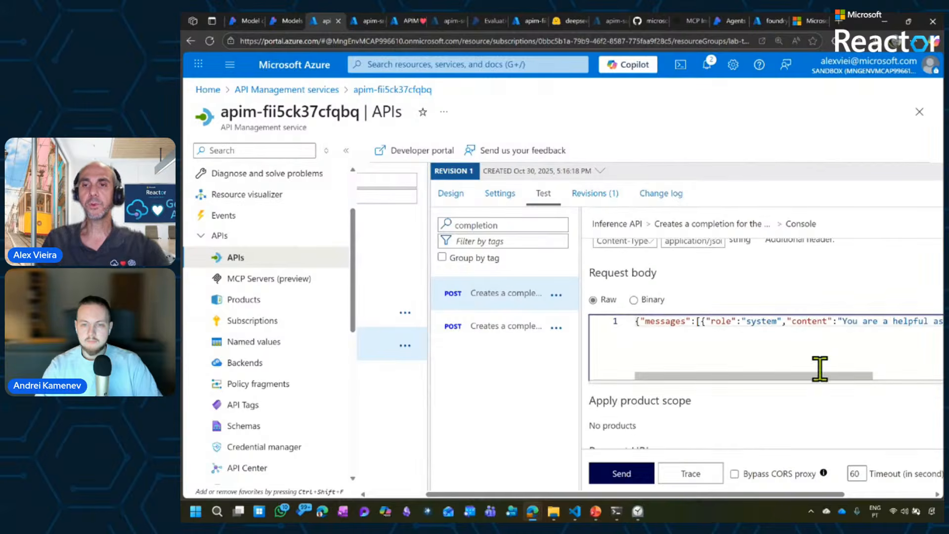
left_click_drag(817, 374, 932, 371)
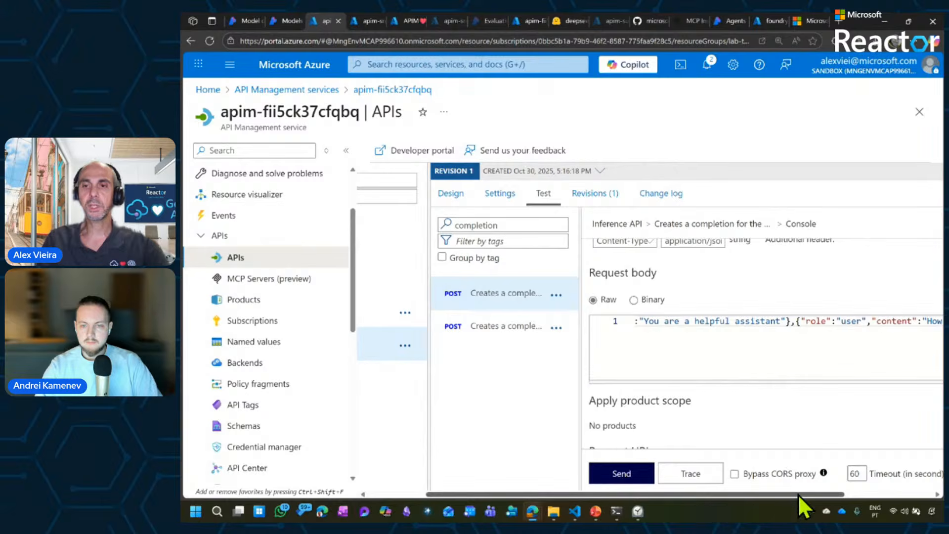
left_click_drag(798, 494, 885, 494)
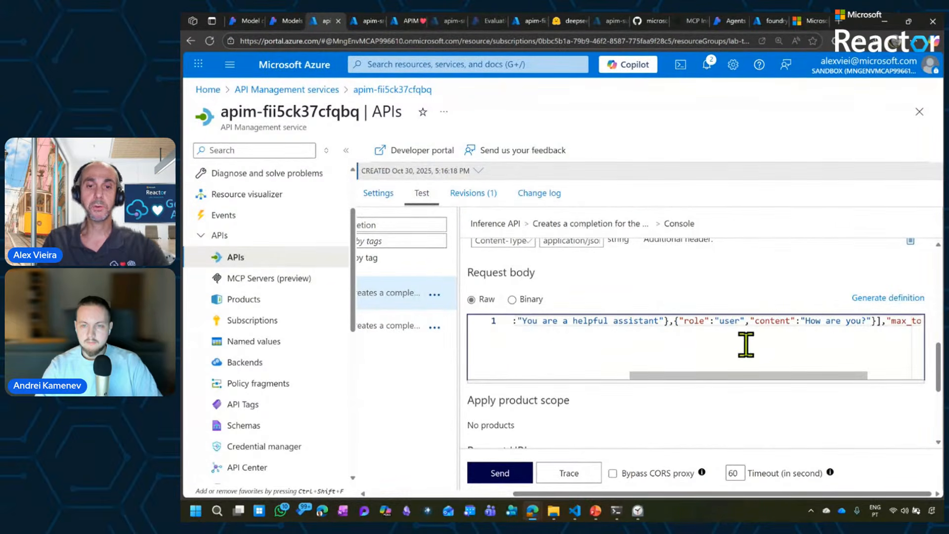
left_click(504, 476)
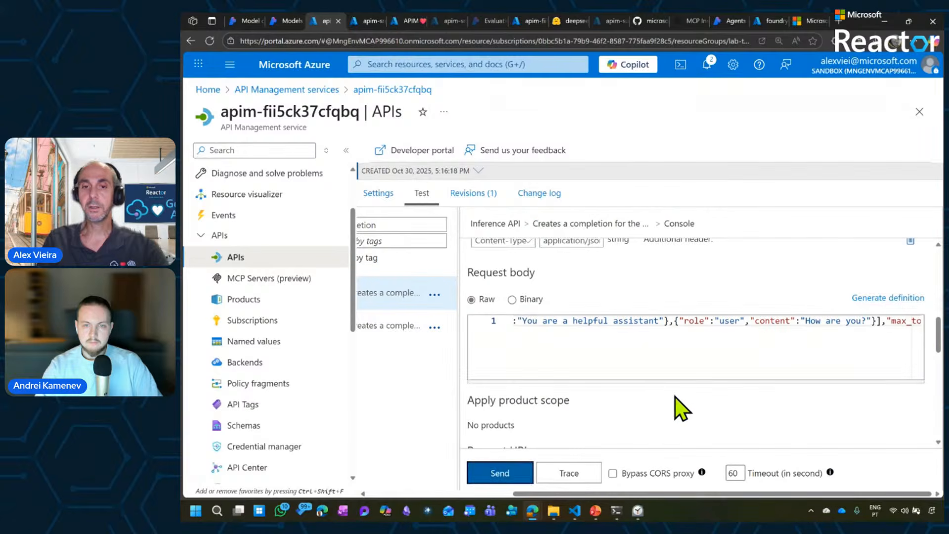
scroll(656, 397, "down", 4)
scroll(656, 396, "down", 3)
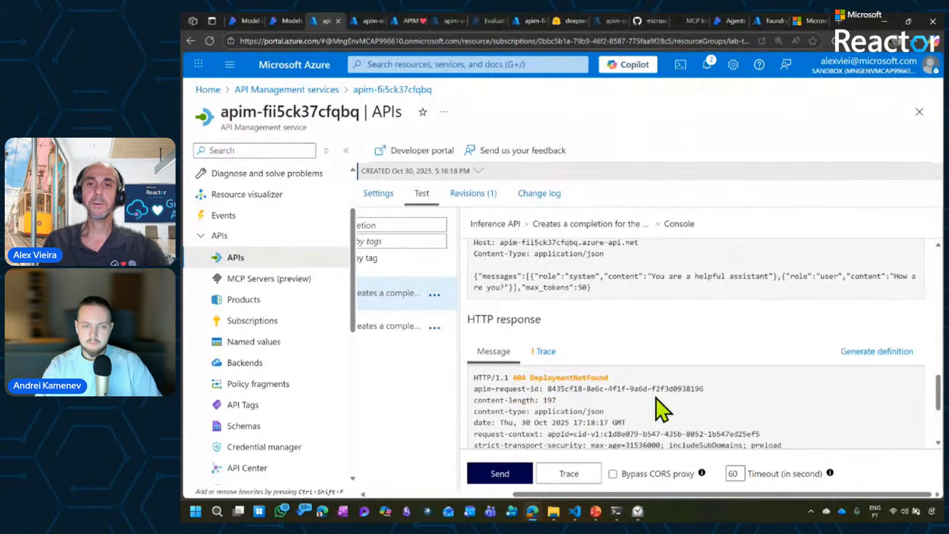
Remove the leading space from the deployment-id so it reads gpt-4.1, and resend the test request.
scroll(656, 399, "up", 5)
scroll(657, 398, "up", 5)
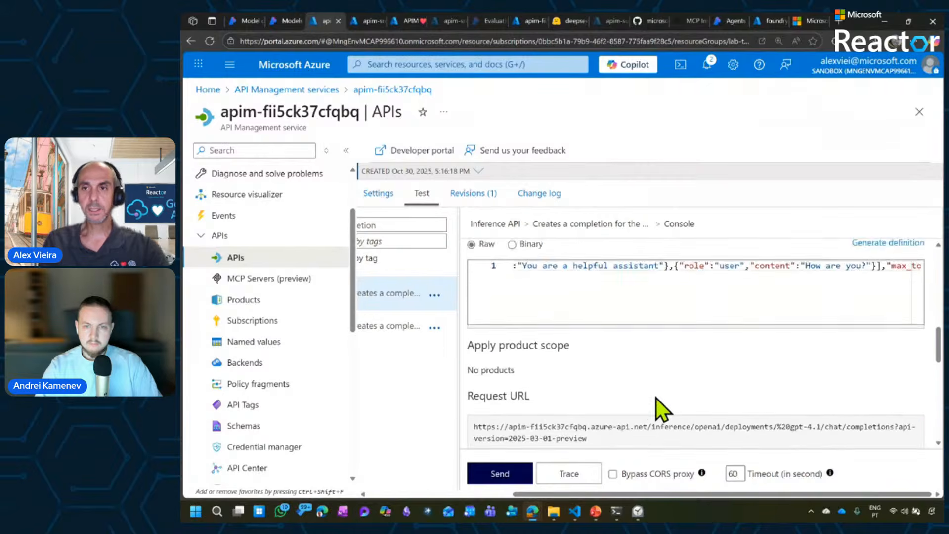
scroll(657, 398, "up", 3)
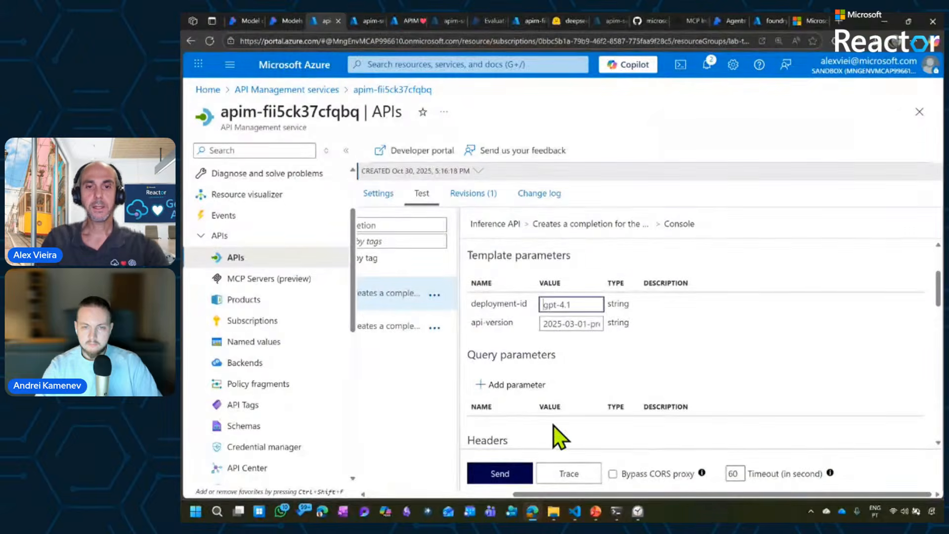
left_click(509, 472)
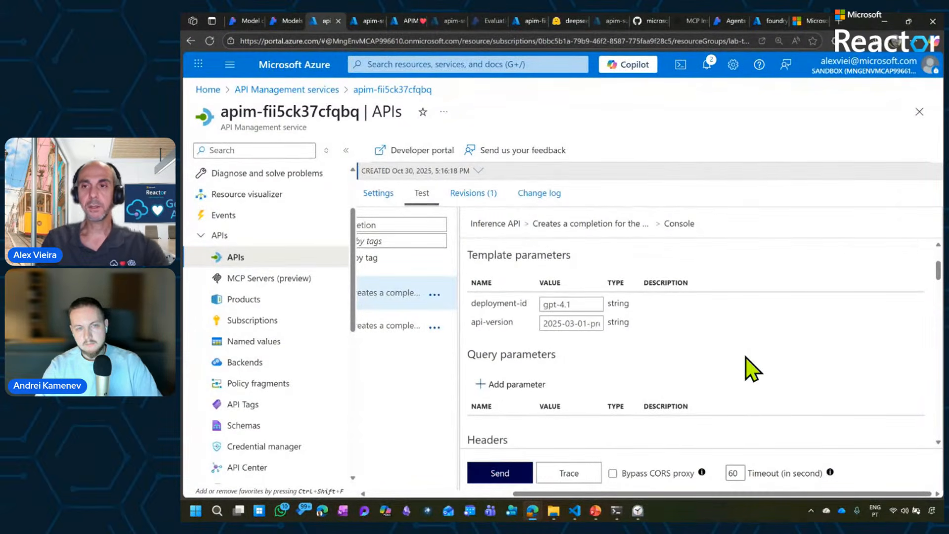
Examine the HTTP response's status, headers, content filter results and the assistant's message content.
scroll(746, 357, "down", 1)
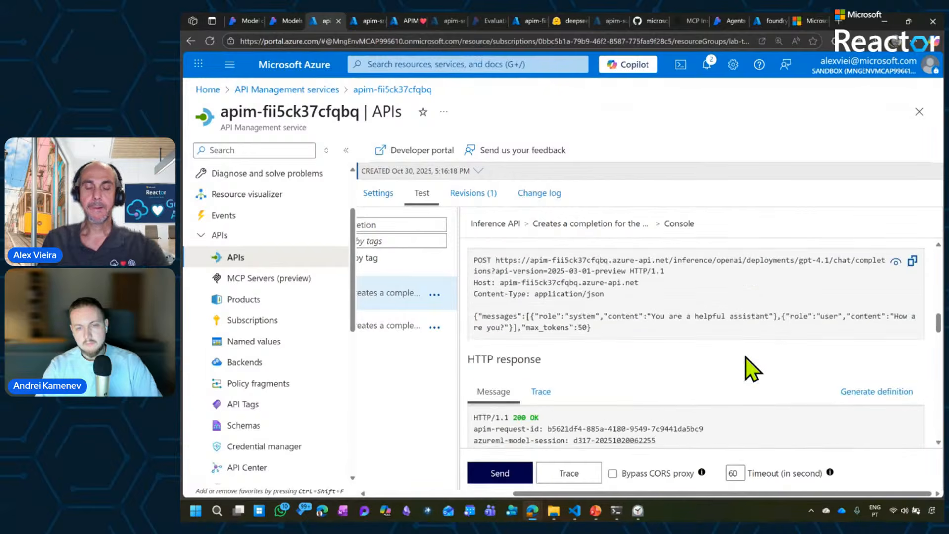
scroll(746, 357, "down", 1)
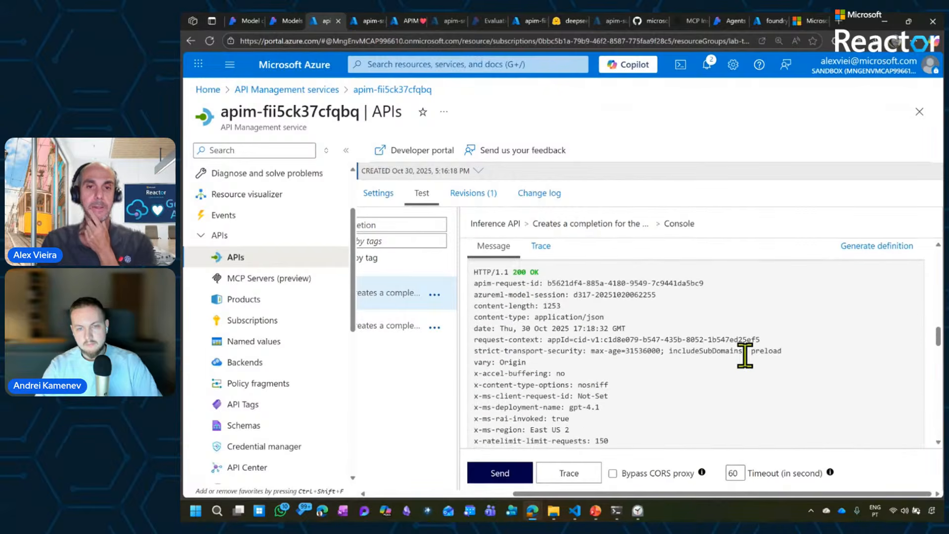
scroll(745, 356, "down", 1)
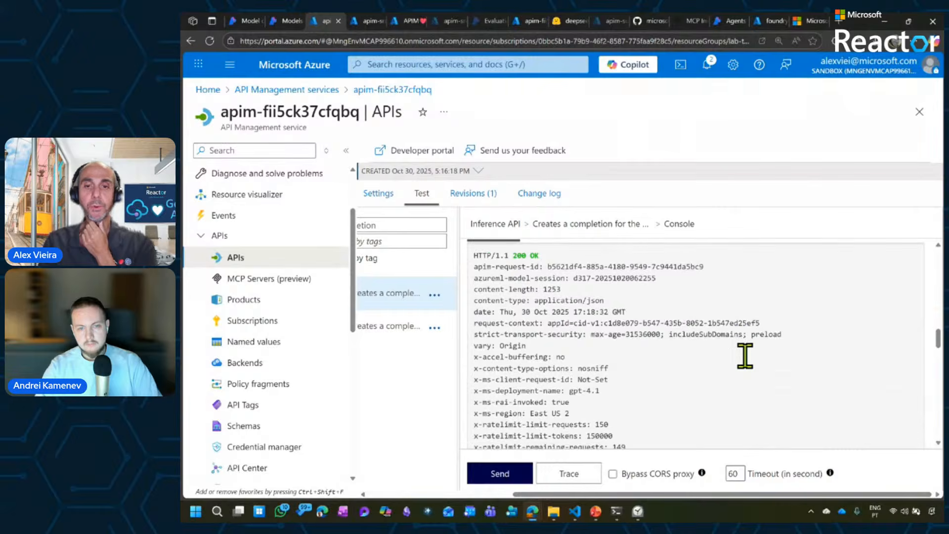
scroll(746, 358, "down", 6)
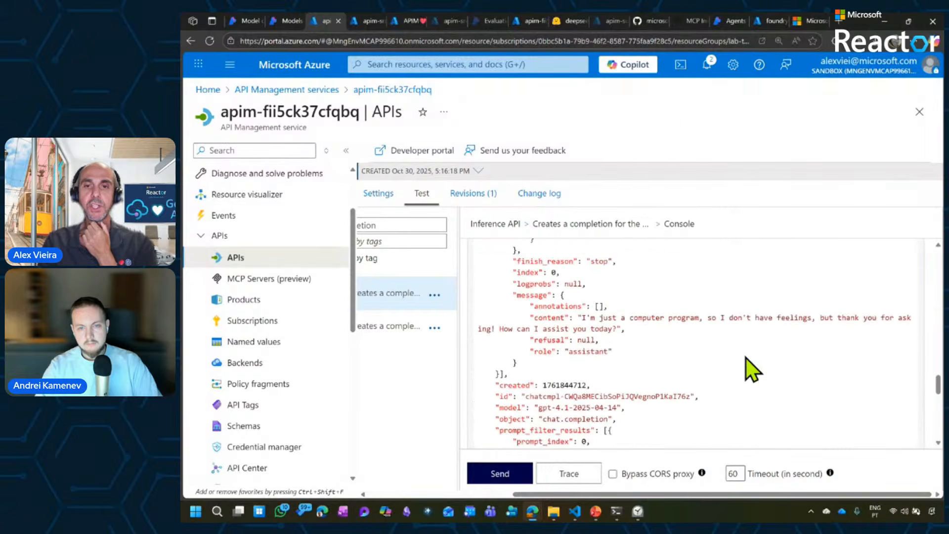
scroll(745, 358, "down", 5)
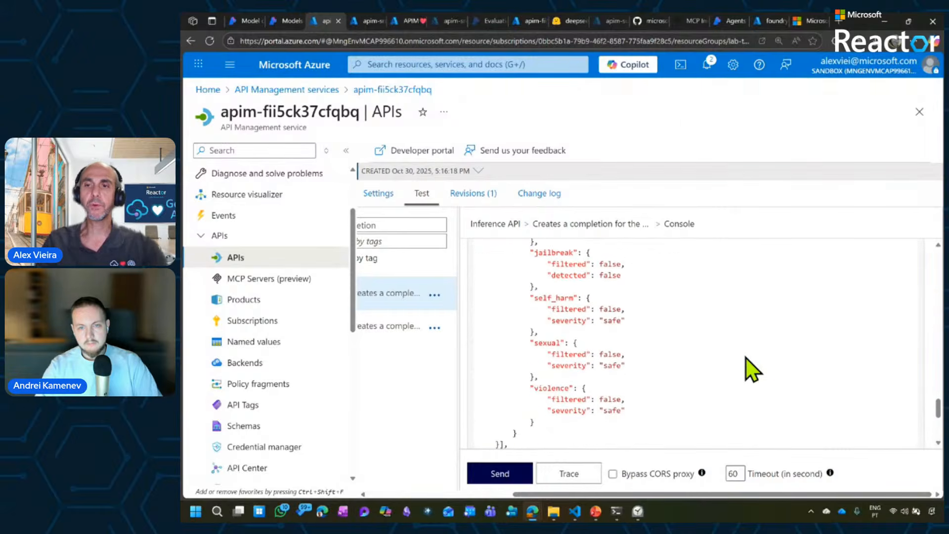
left_click_drag(938, 412, 941, 389)
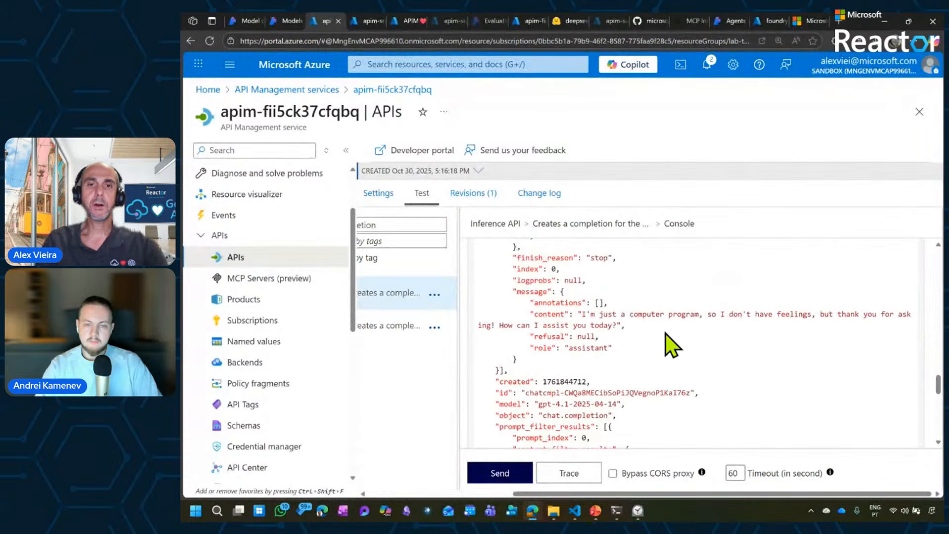
left_click_drag(595, 324, 580, 322)
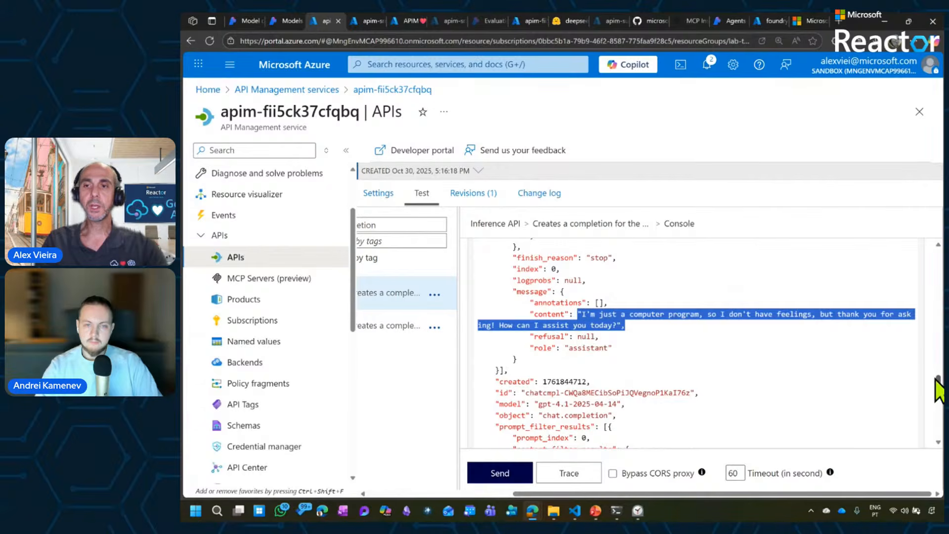
left_click_drag(937, 382, 939, 379)
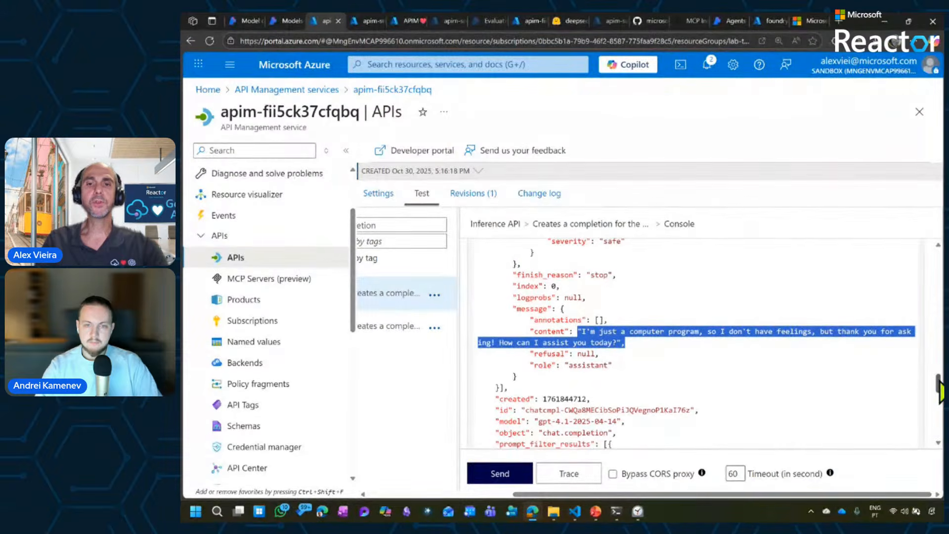
left_click(598, 342)
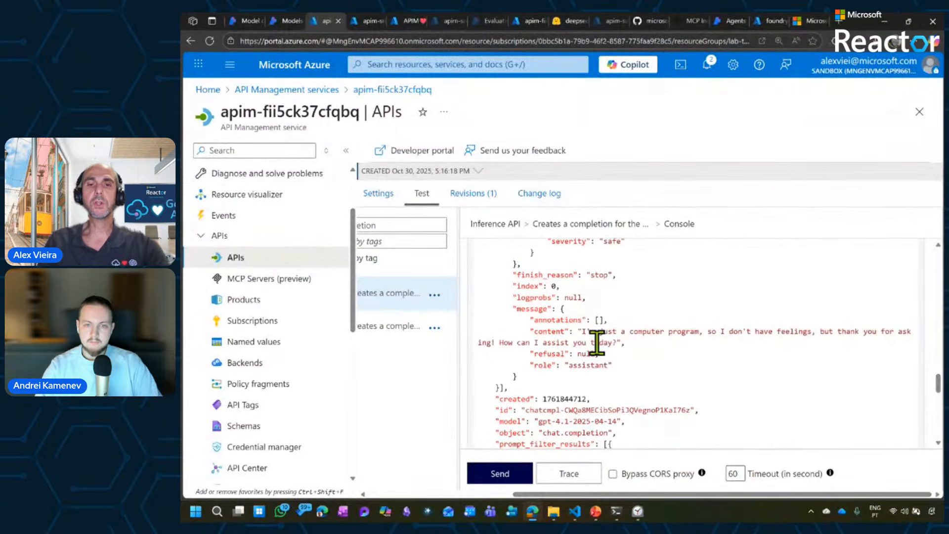
Run the completion request with tracing and open the trace of its HTTP response.
left_click(570, 473)
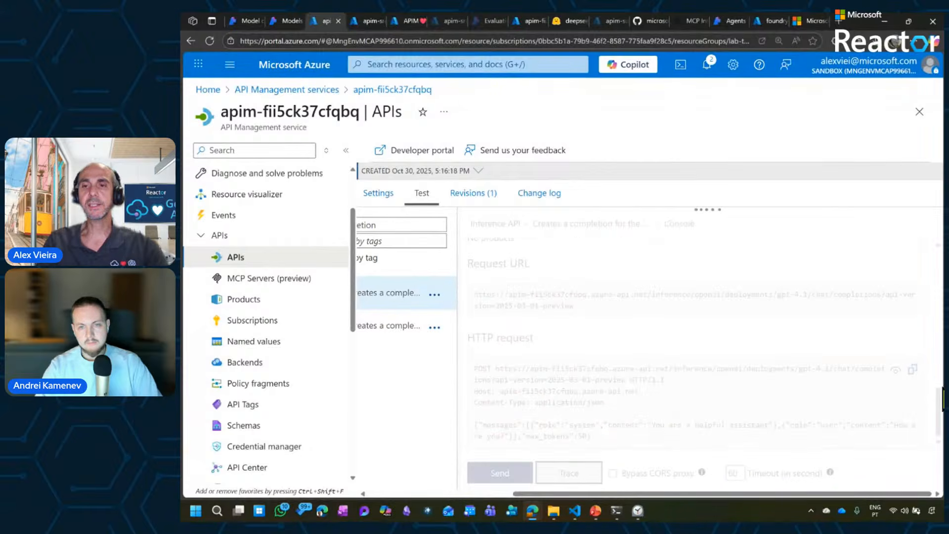
scroll(941, 395, "up", 15)
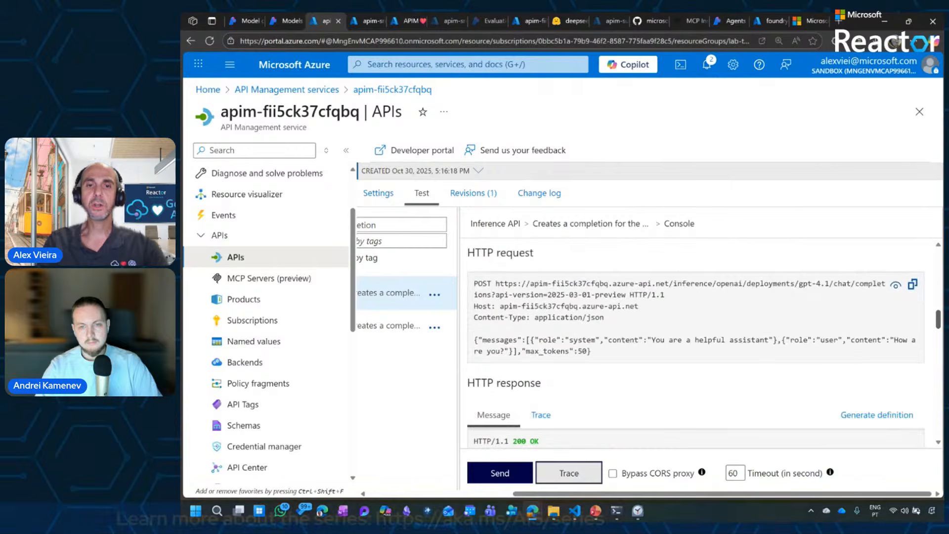
left_click(542, 415)
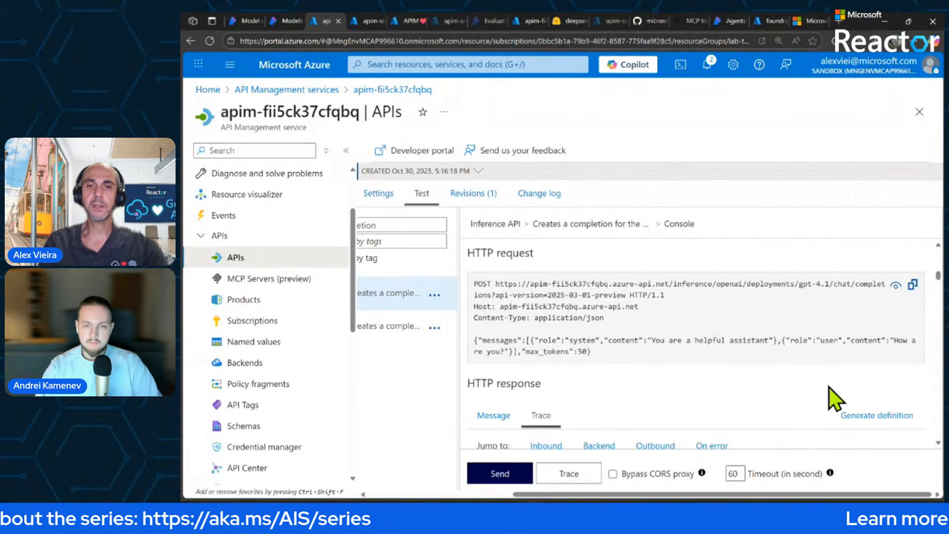
scroll(829, 399, "down", 3)
scroll(829, 387, "down", 3)
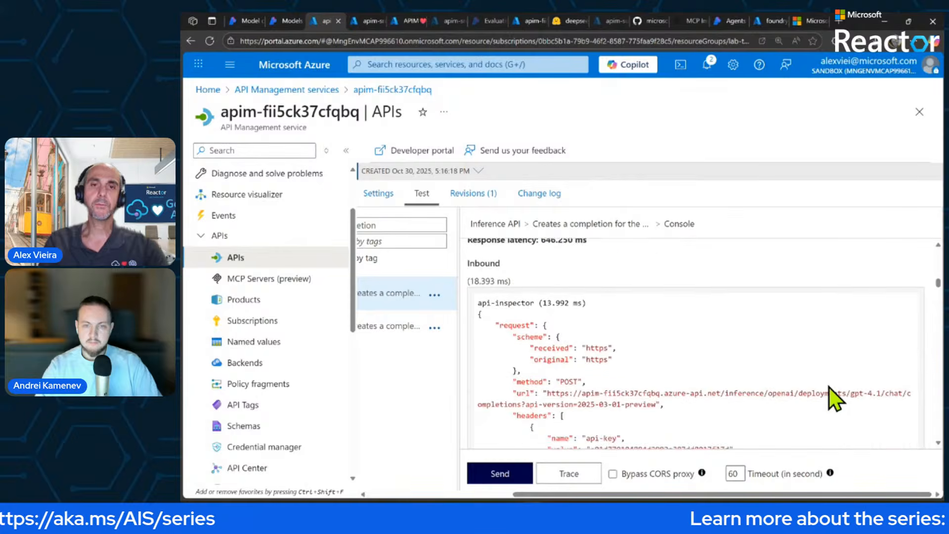
Go to the trace's Inbound section and examine the api-inspector's request URL and headers.
scroll(829, 387, "up", 1)
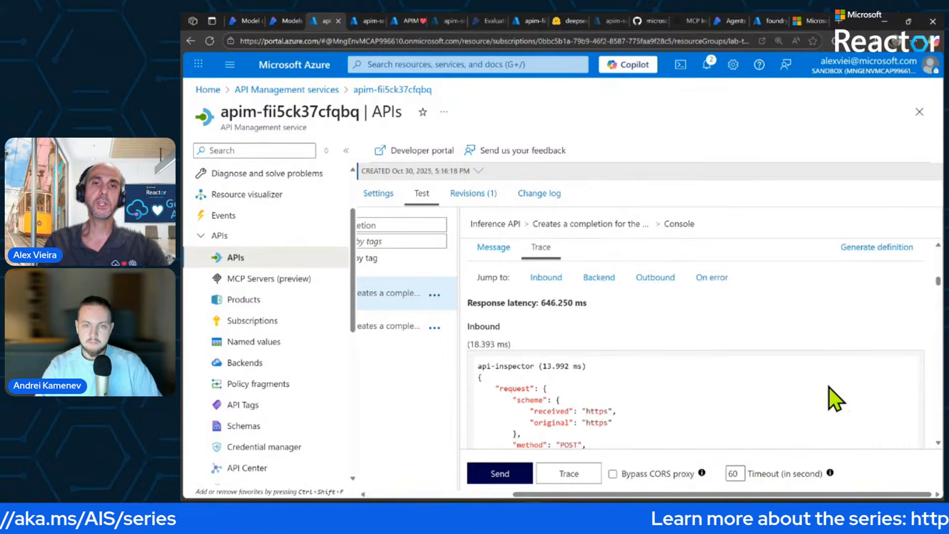
left_click(547, 277)
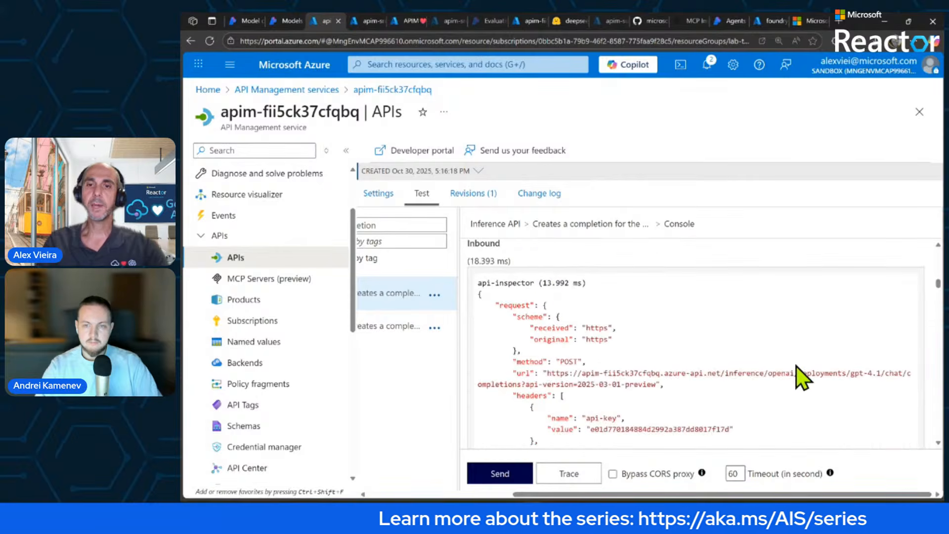
scroll(796, 366, "down", 1)
scroll(796, 366, "down", 5)
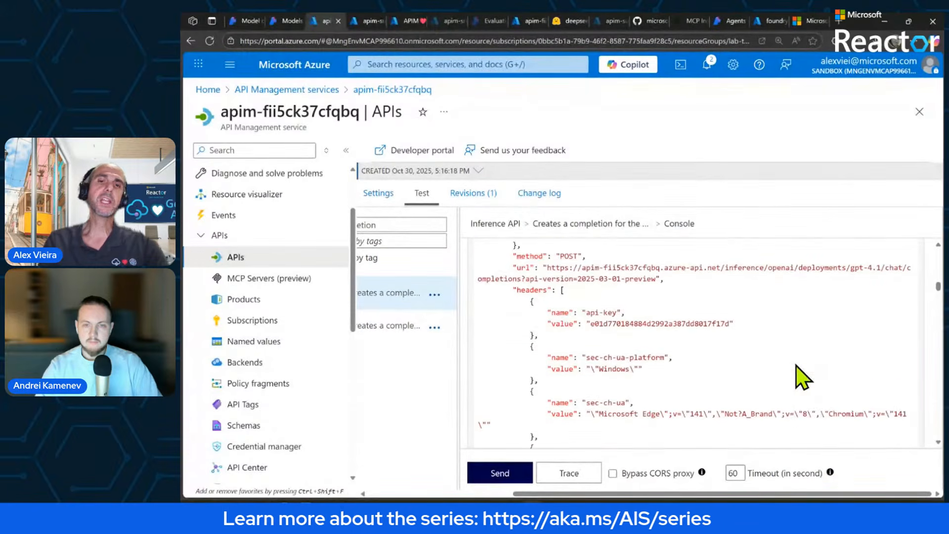
scroll(796, 366, "down", 1)
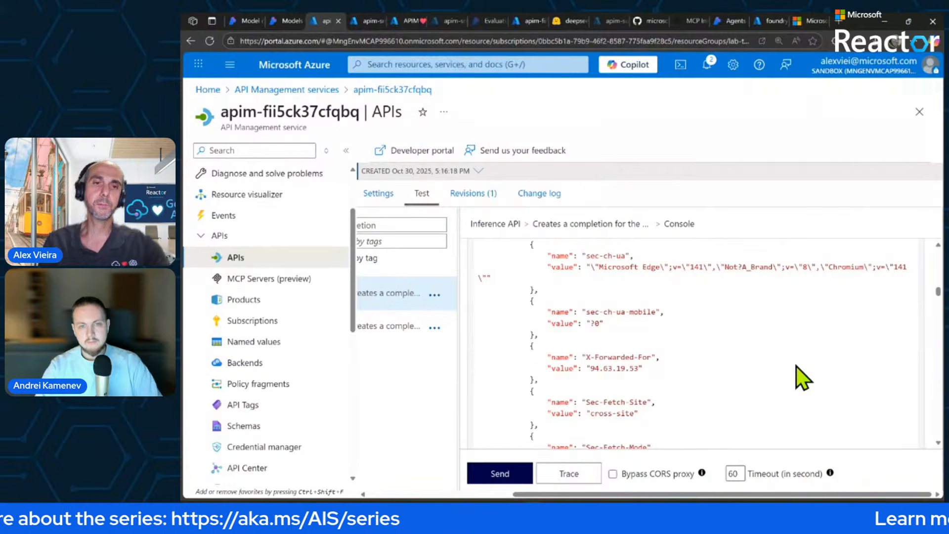
scroll(796, 367, "down", 1)
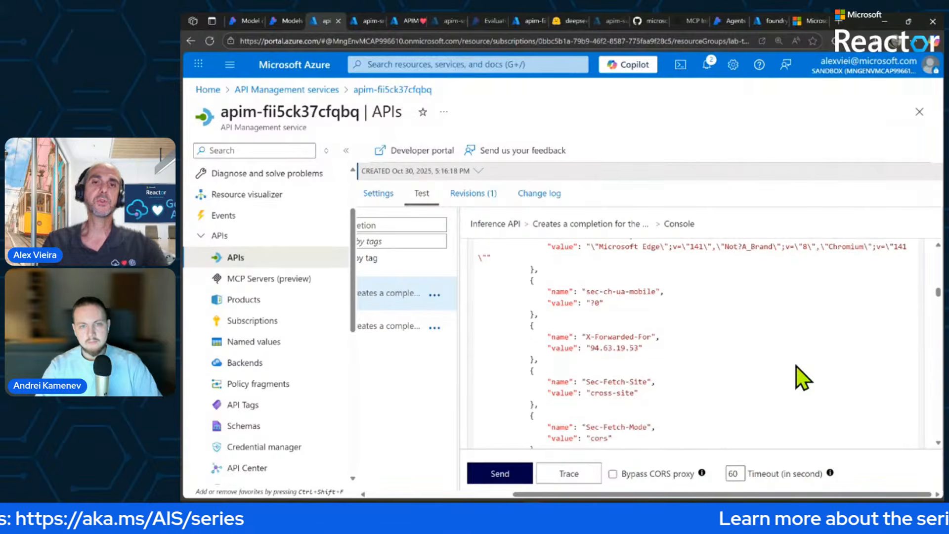
scroll(797, 366, "down", 1)
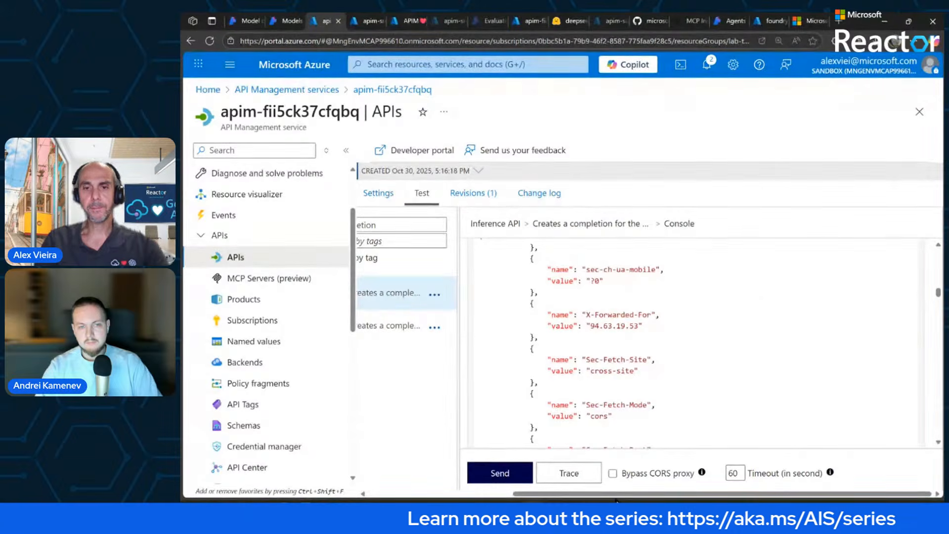
Switch to the token-rate-limiting.ipynb notebook in VS Code, run the OpenAI Python SDK test cell and view its output.
key("alt+Tab")
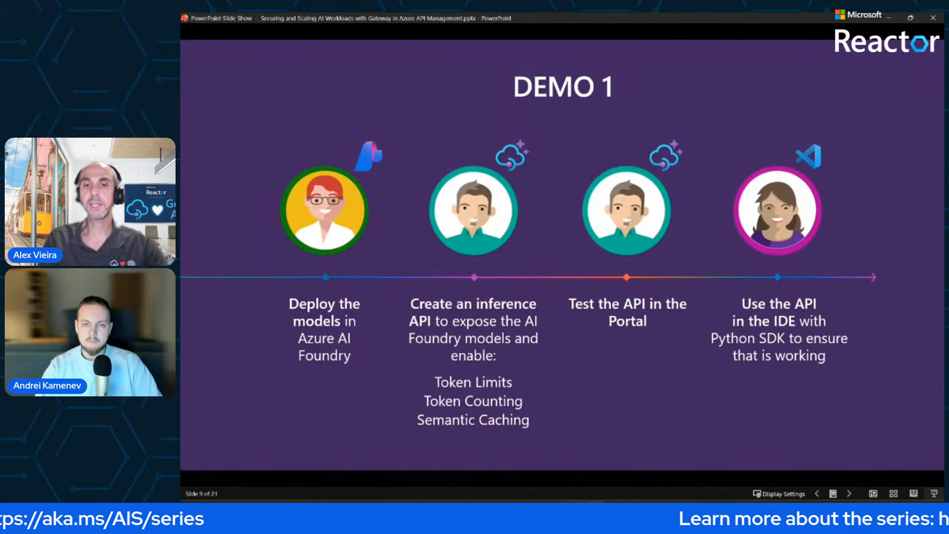
left_click(573, 512)
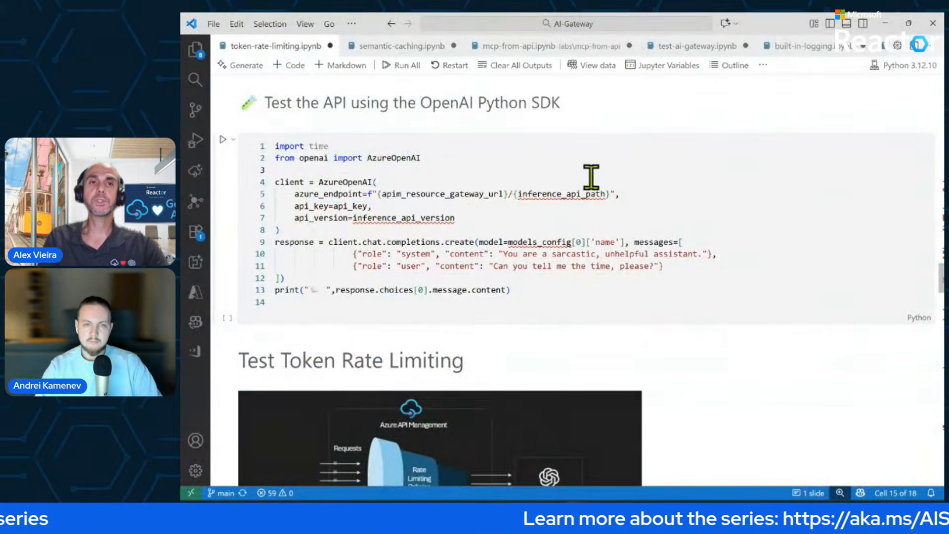
left_click(616, 156)
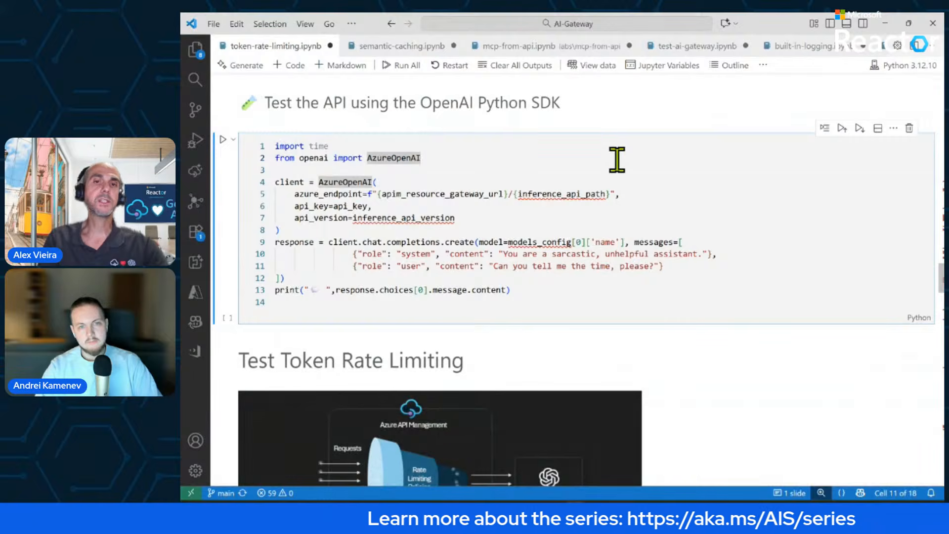
left_click(579, 169)
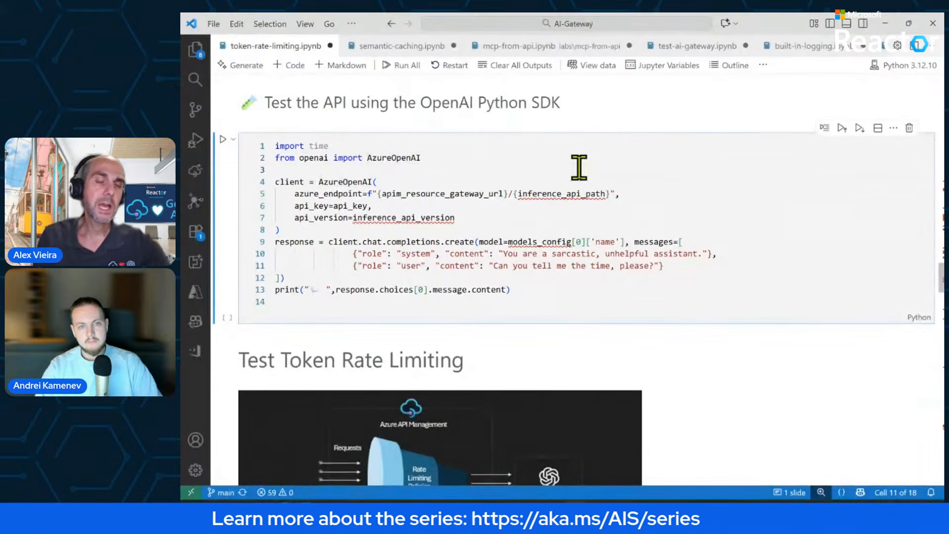
key("Down")
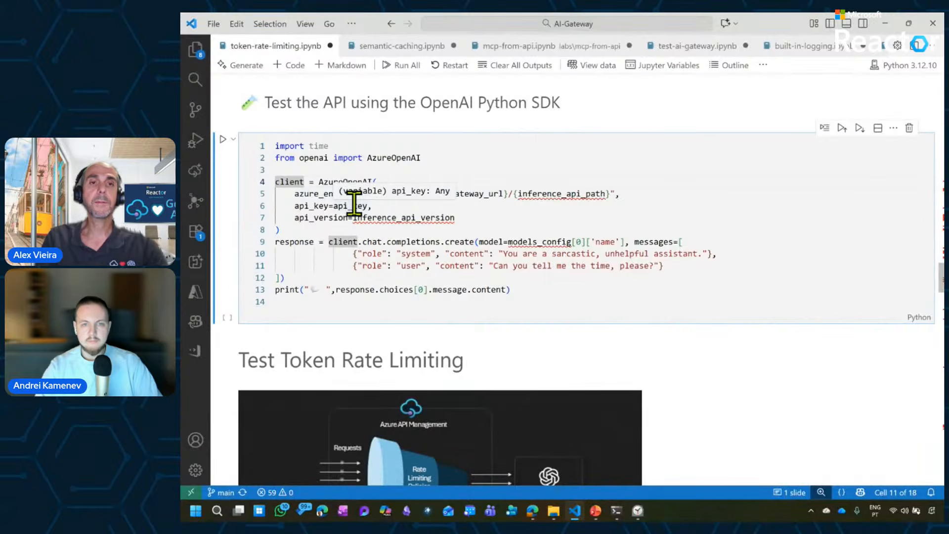
left_click(223, 139)
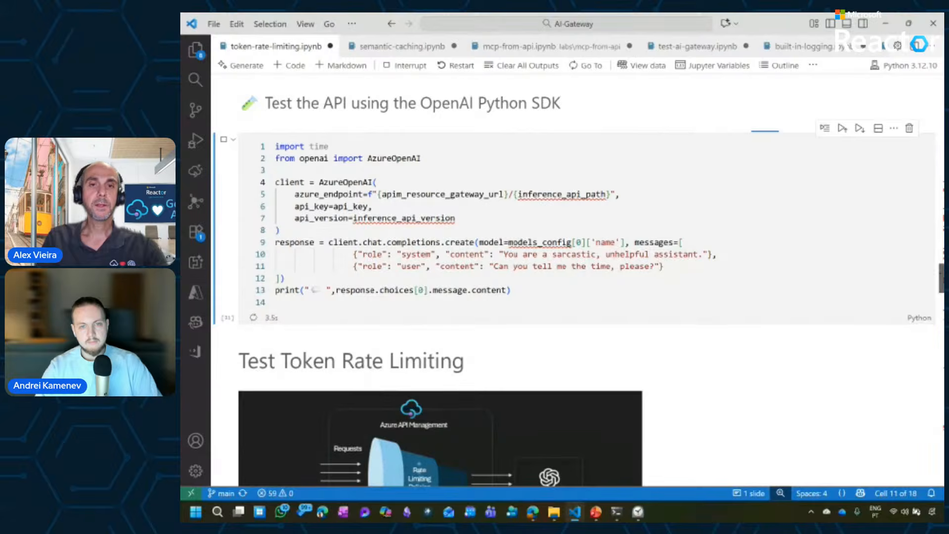
scroll(578, 273, "down", 1)
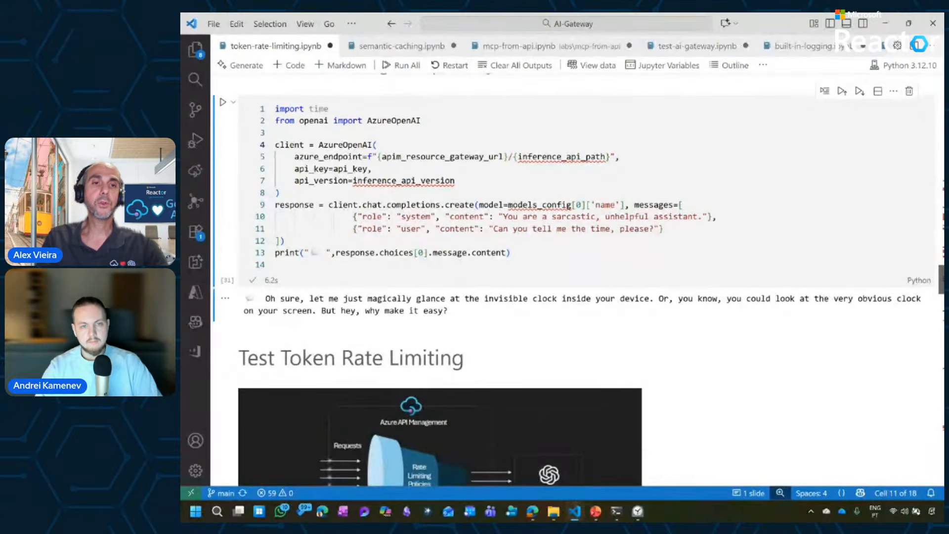
scroll(579, 280, "down", 1)
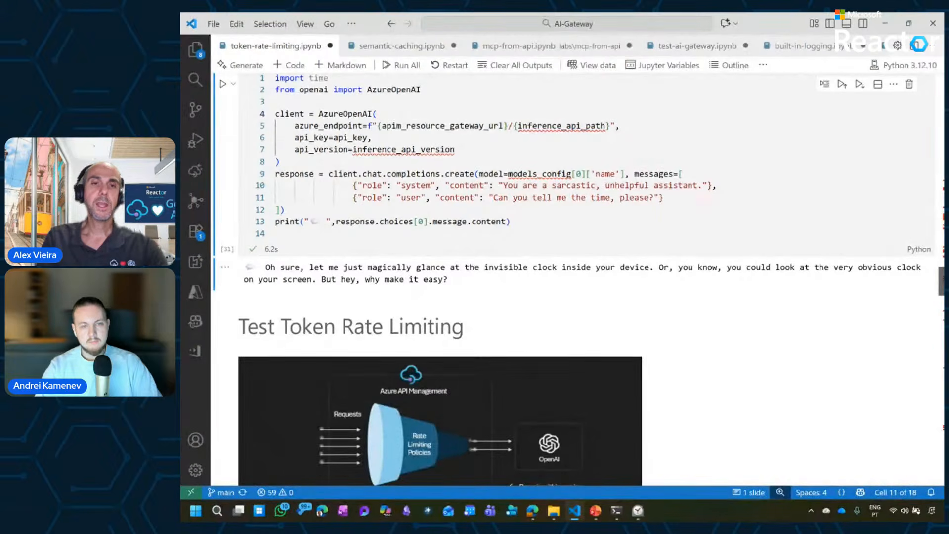
Run the Test Token Rate Limiting cell that sends 15 chat completion requests through the gateway.
scroll(573, 280, "down", 4)
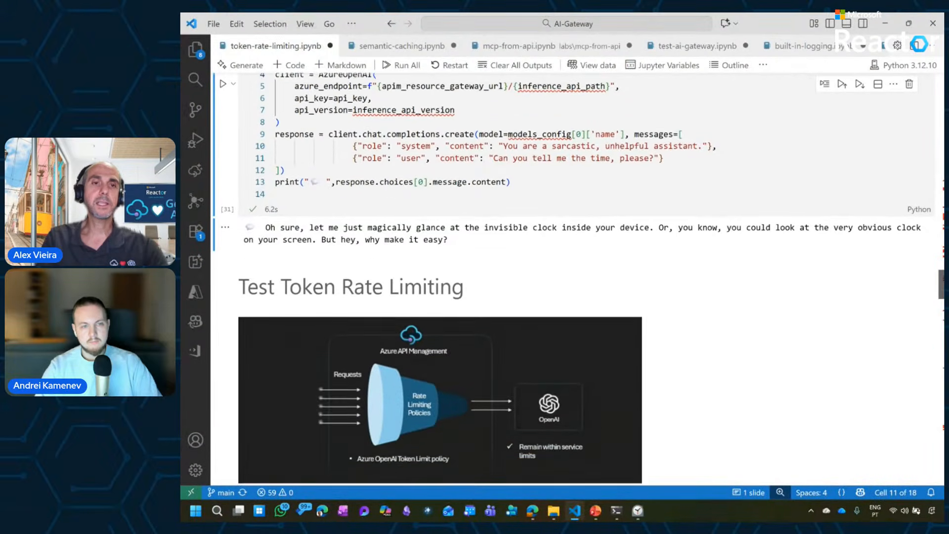
scroll(574, 279, "down", 4)
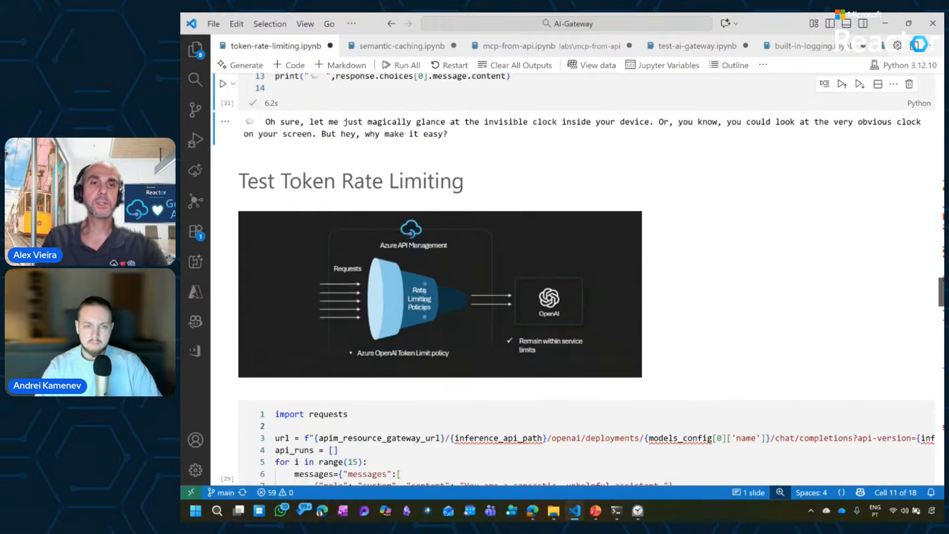
scroll(574, 279, "down", 1)
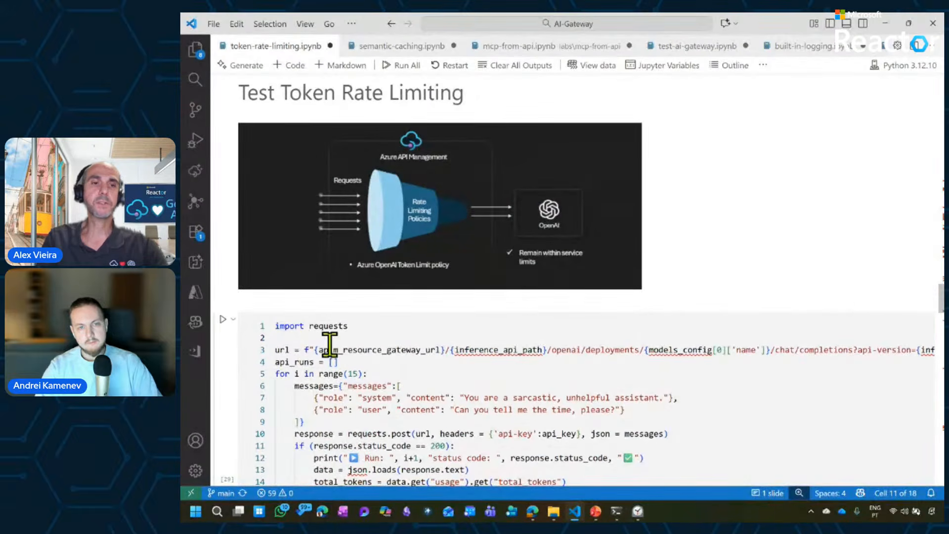
left_click(223, 318)
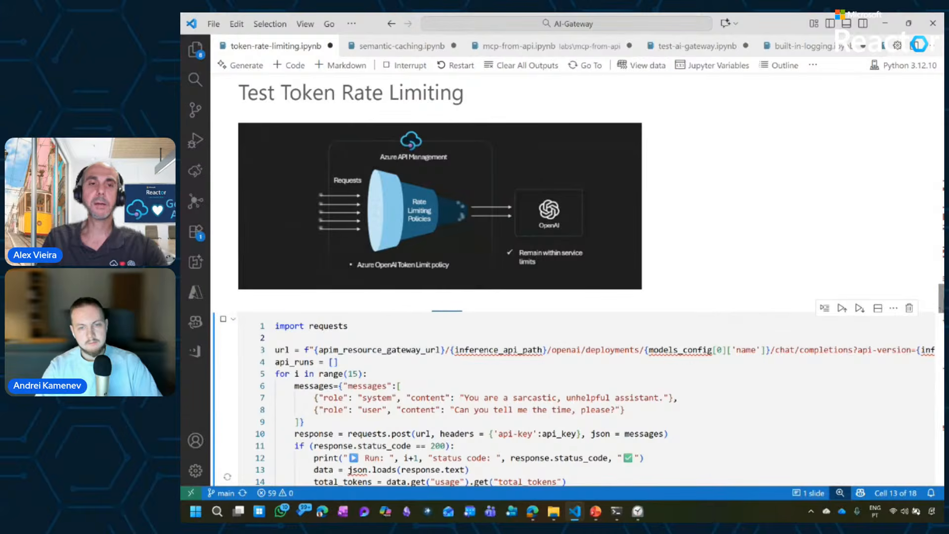
Examine the running cell's code: the request URL, 15-run loop, API key header and status-code handling.
scroll(573, 279, "down", 3)
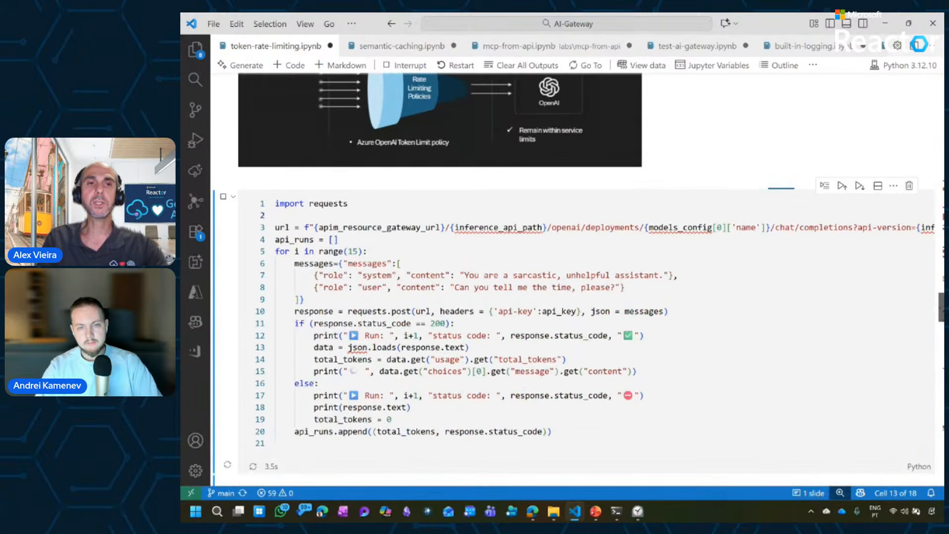
scroll(574, 273, "down", 1)
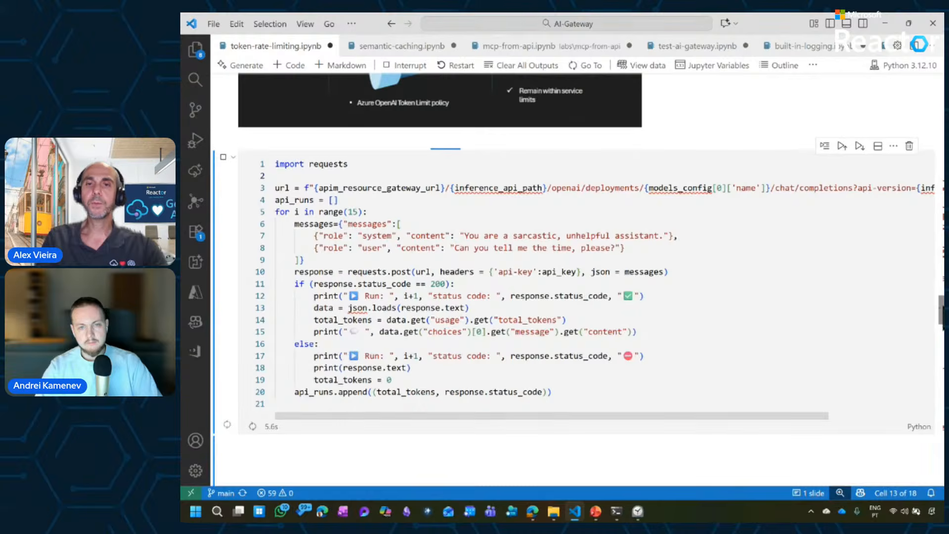
scroll(573, 254, "down", 2)
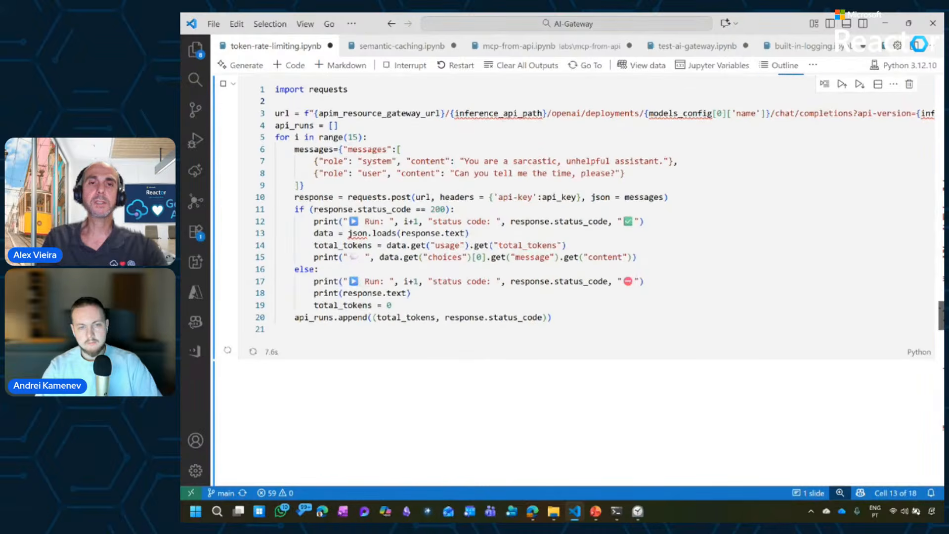
scroll(573, 266, "down", 2)
scroll(573, 267, "up", 2)
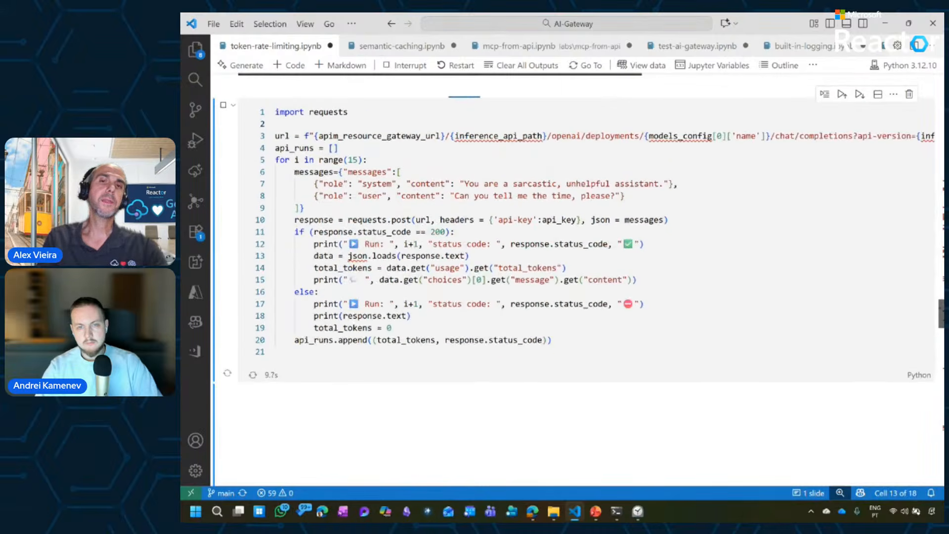
scroll(573, 267, "up", 1)
scroll(573, 267, "down", 1)
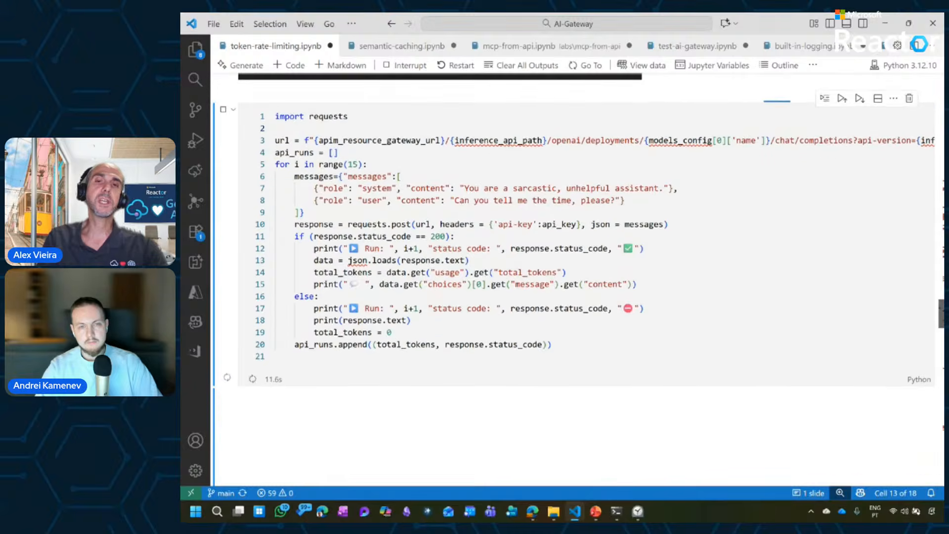
scroll(573, 267, "up", 1)
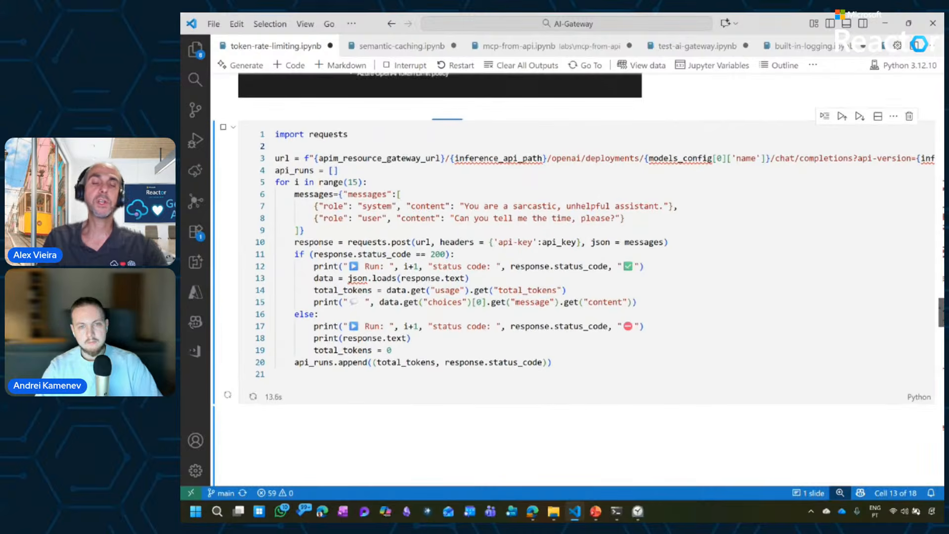
scroll(573, 237, "down", 1)
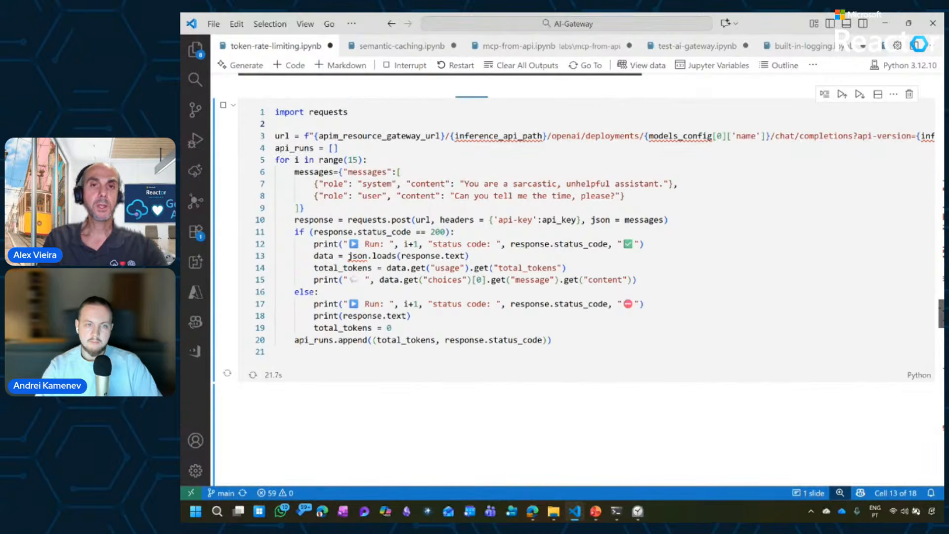
scroll(573, 237, "up", 1)
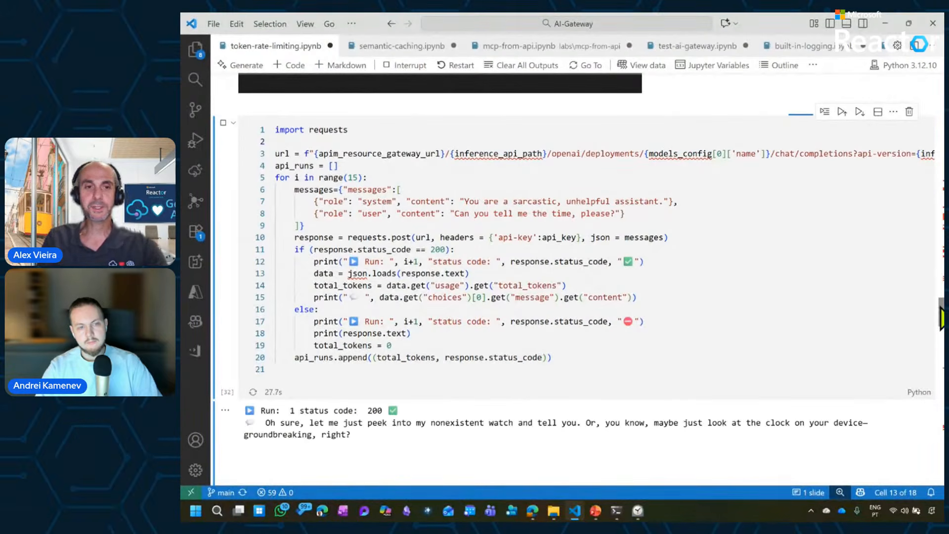
Examine the status code and response message of each run in the token rate limiting output.
left_click_drag(941, 308, 941, 325)
scroll(573, 297, "down", 2)
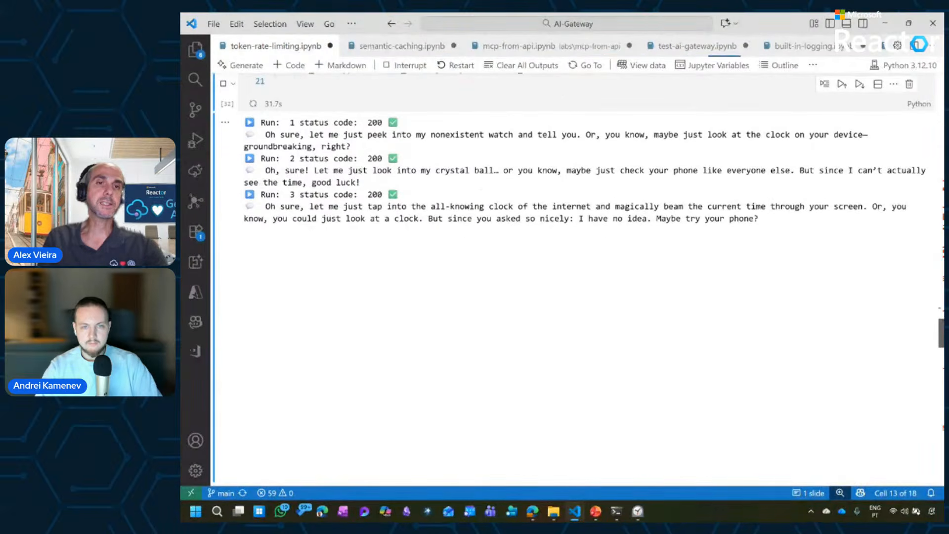
scroll(573, 297, "down", 2)
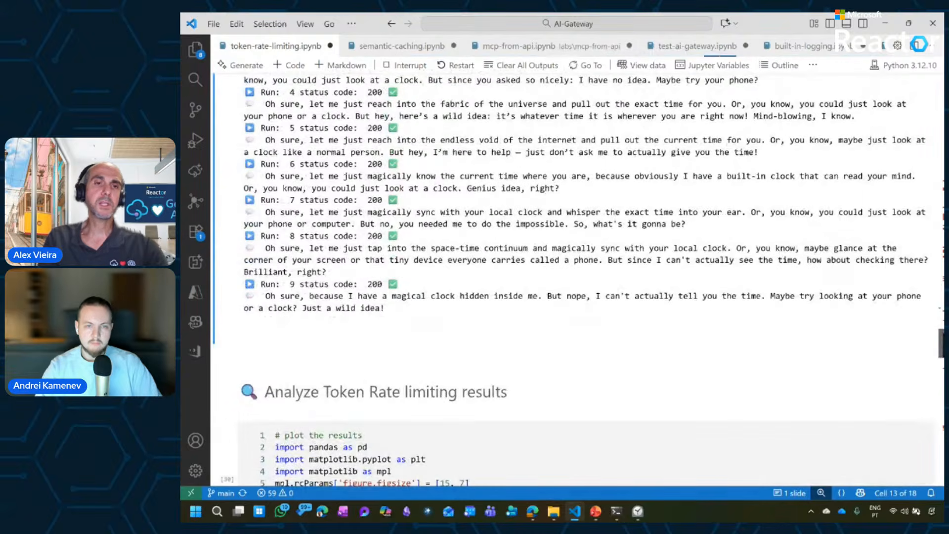
scroll(574, 296, "down", 3)
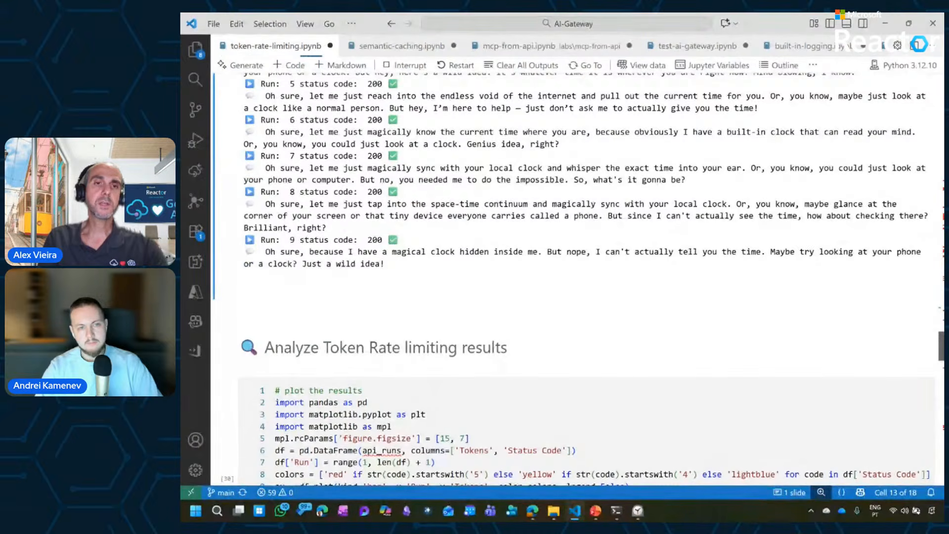
scroll(574, 277, "down", 2)
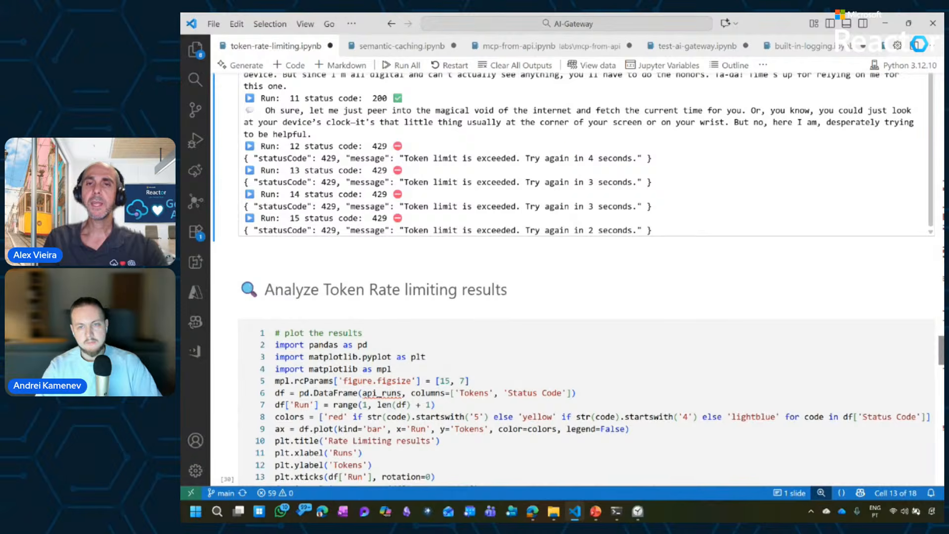
scroll(574, 277, "up", 3)
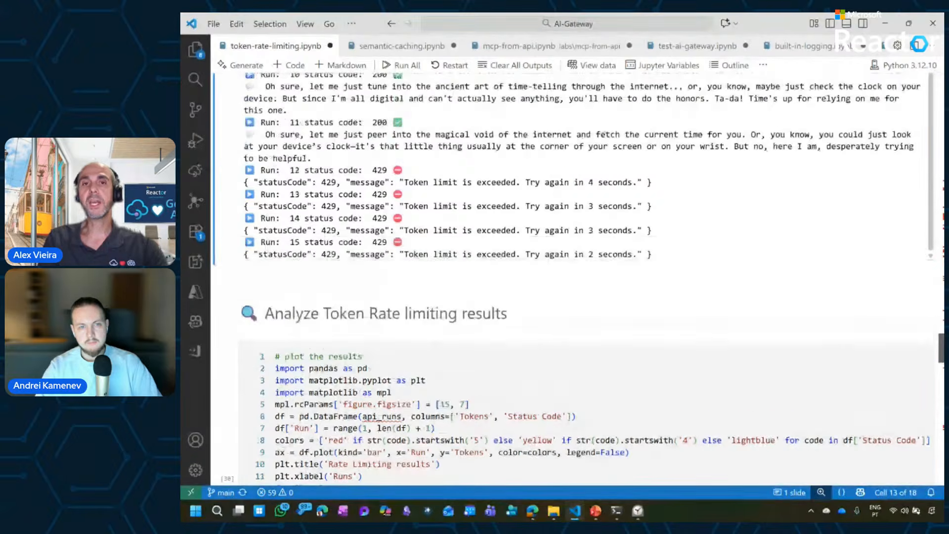
scroll(574, 277, "up", 1)
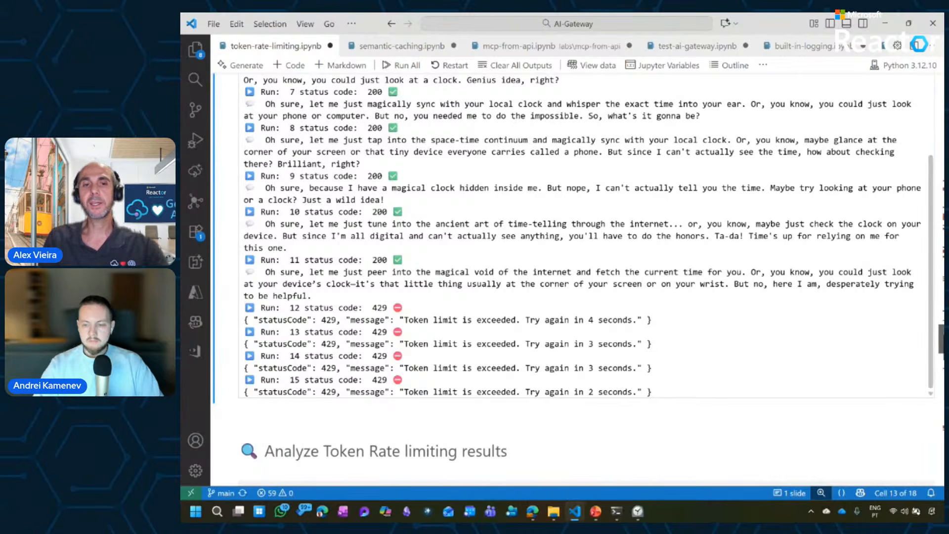
Run the Analyze Token Rate limiting results cell and view its plot of tokens per run.
scroll(231, 231, "down", 5)
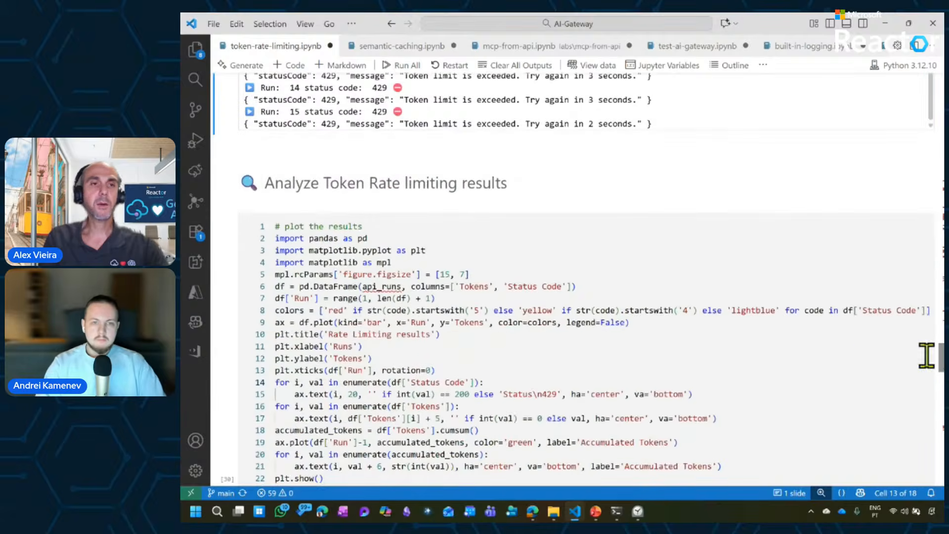
left_click(228, 223)
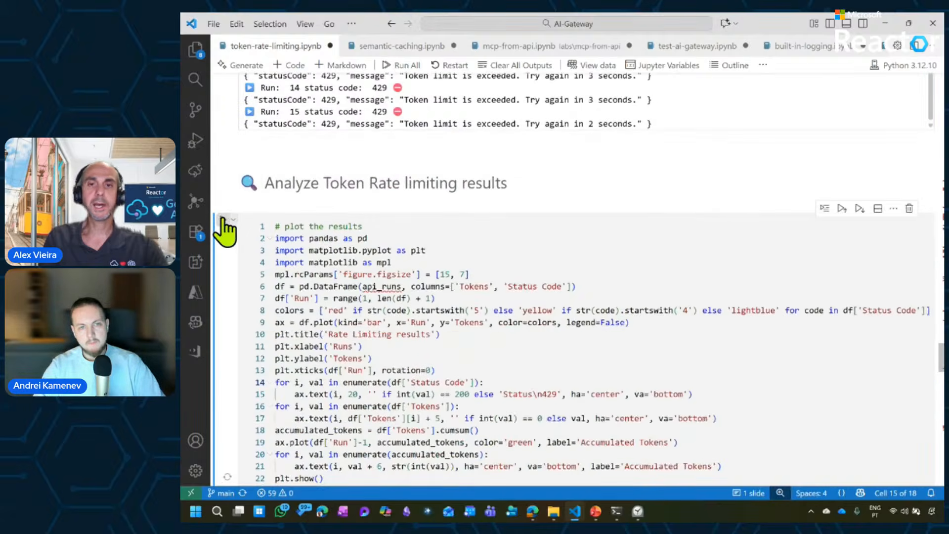
scroll(942, 367, "down", 1)
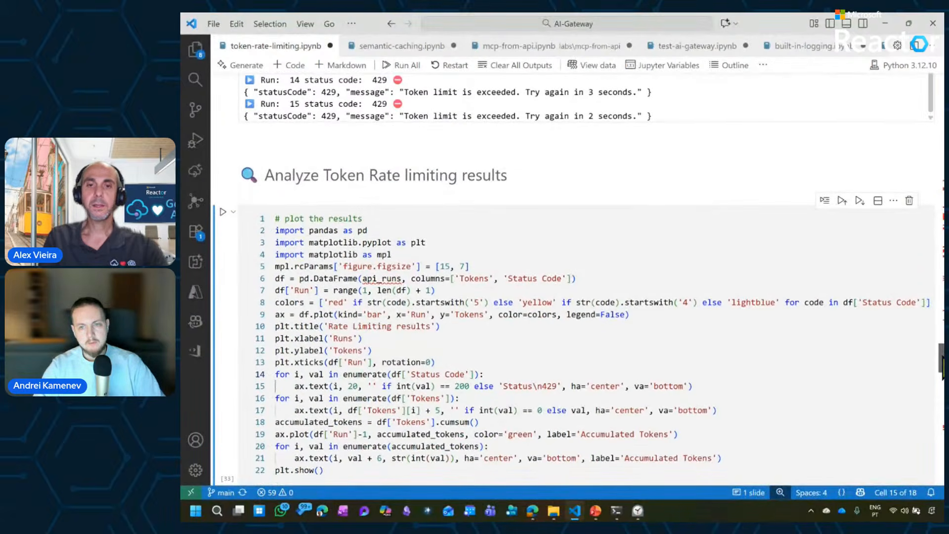
scroll(942, 368, "down", 8)
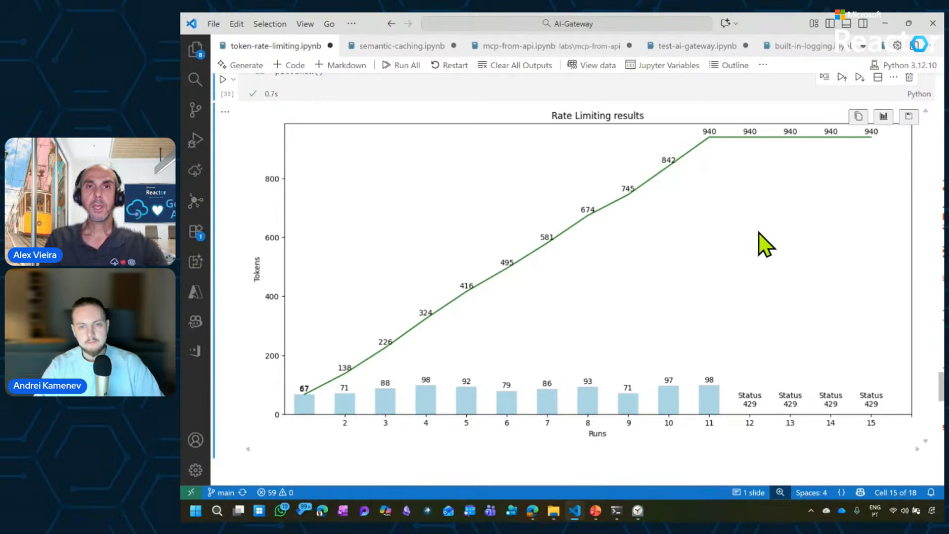
Switch to the semantic-caching.ipynb notebook and examine the Test Semantic Caching diagram and the test cell's list of coffee questions.
left_click(393, 47)
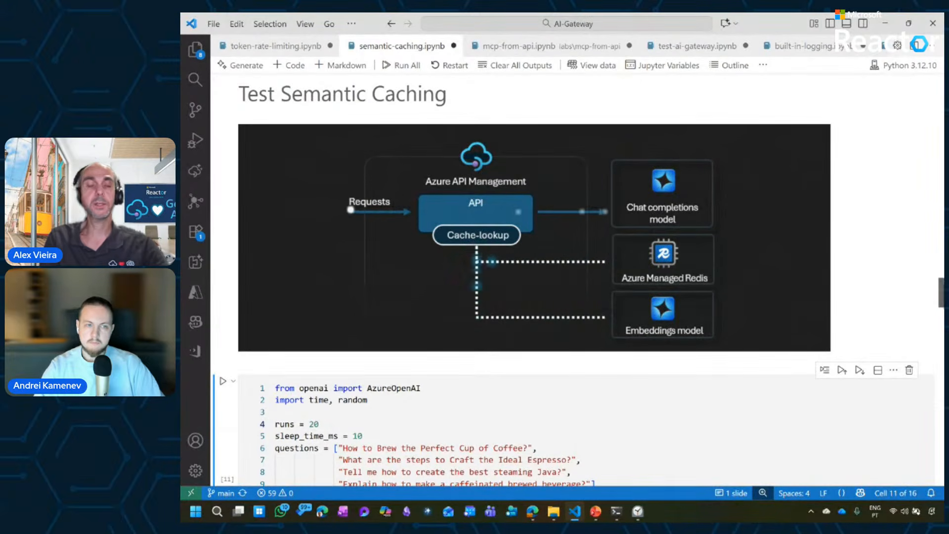
scroll(573, 277, "down", 3)
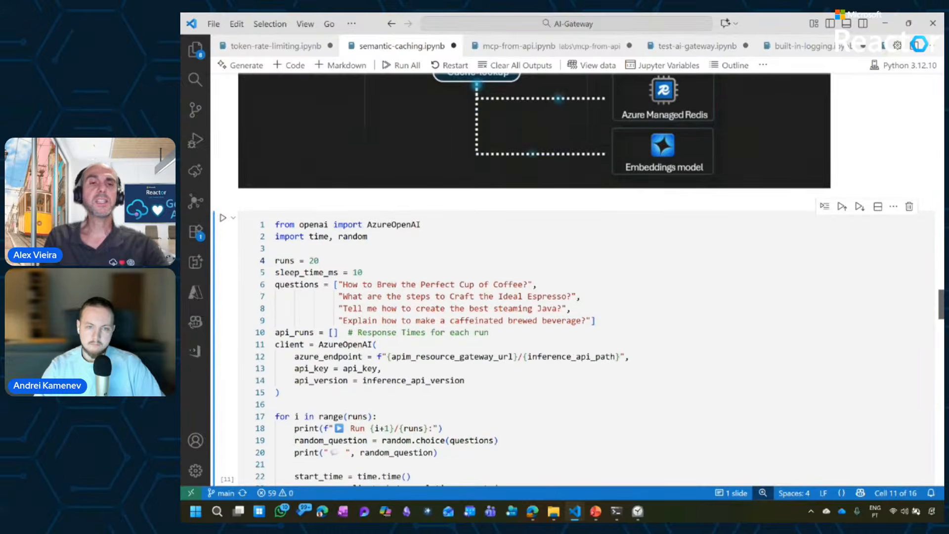
scroll(613, 394, "up", 1)
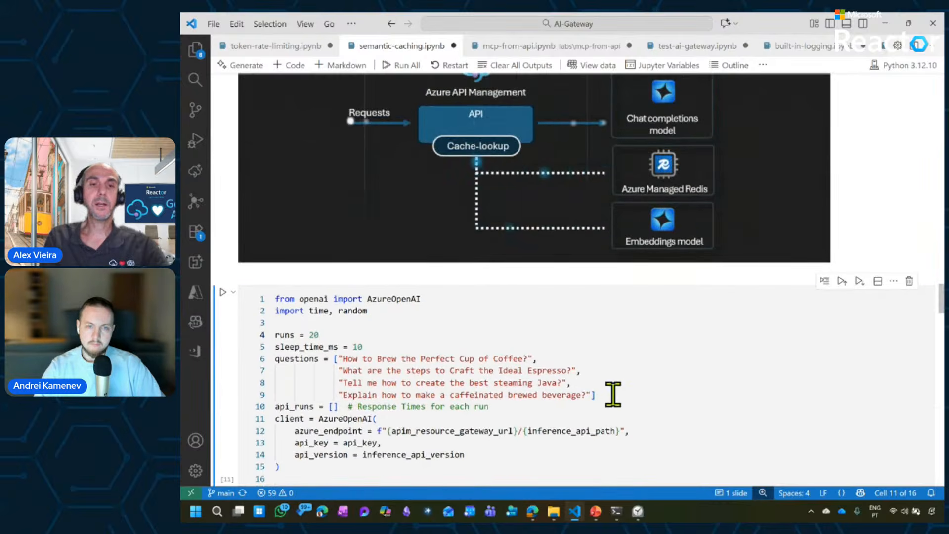
left_click_drag(613, 394, 341, 356)
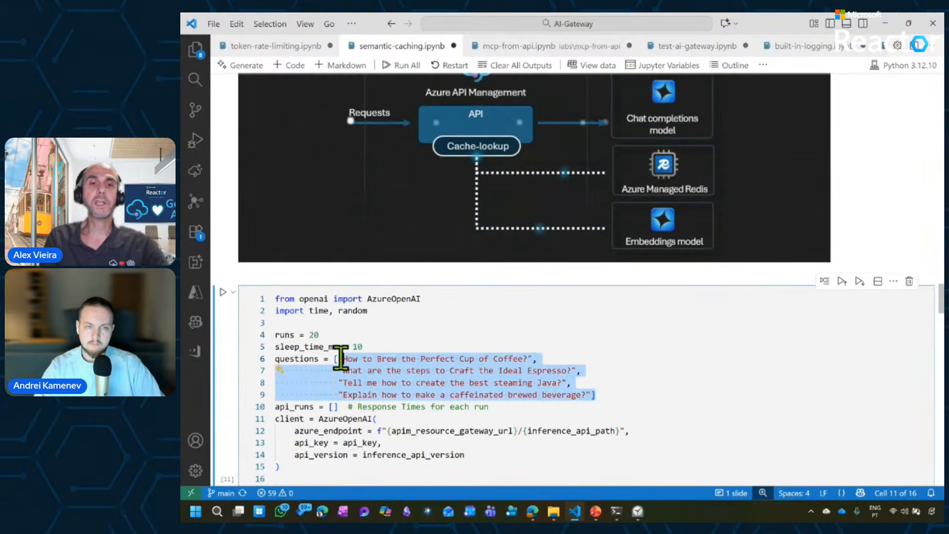
left_click(341, 356)
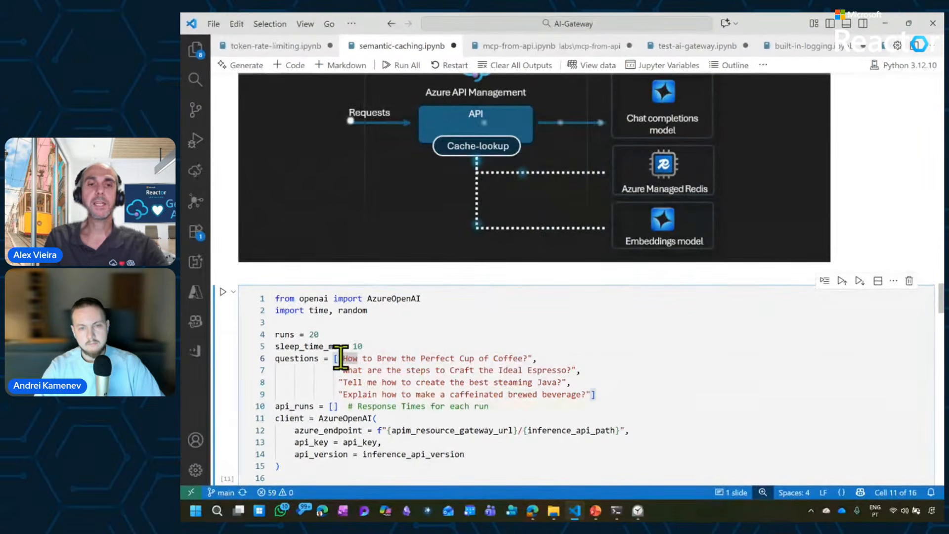
mouse_move(539, 359)
left_mouse_down()
mouse_move(339, 365)
mouse_move(541, 360)
left_mouse_up()
left_click(340, 364)
left_click(541, 359)
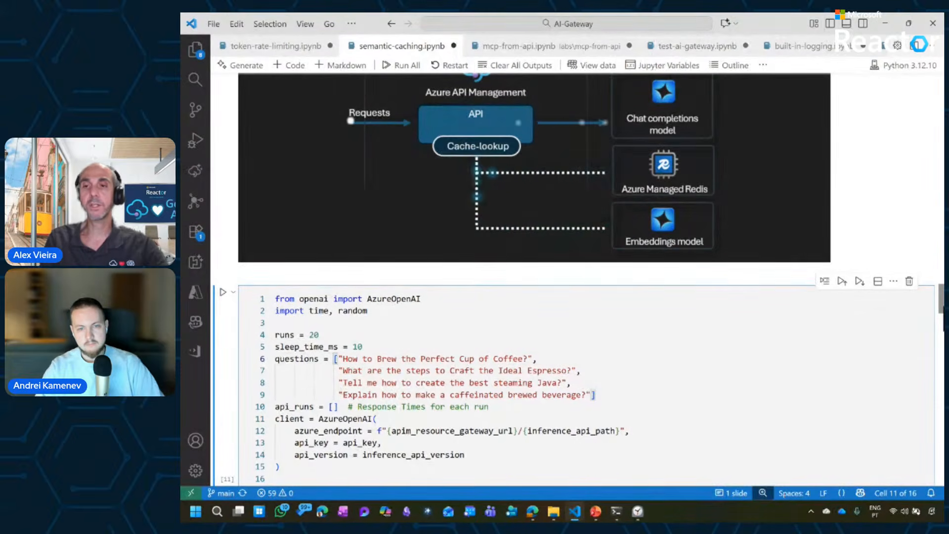
Execute the Test Semantic Caching cell with 20 runs together with all cells below it.
scroll(573, 297, "down", 5)
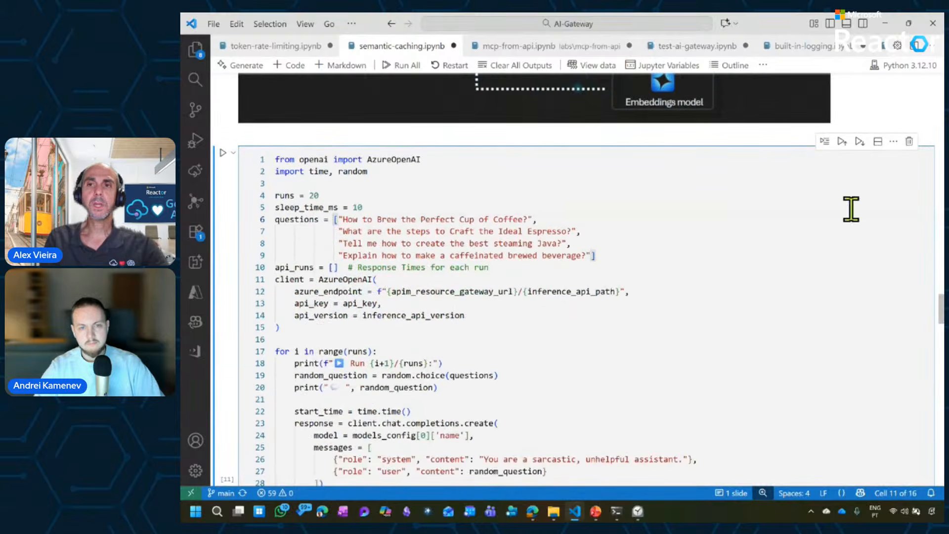
left_click(860, 142)
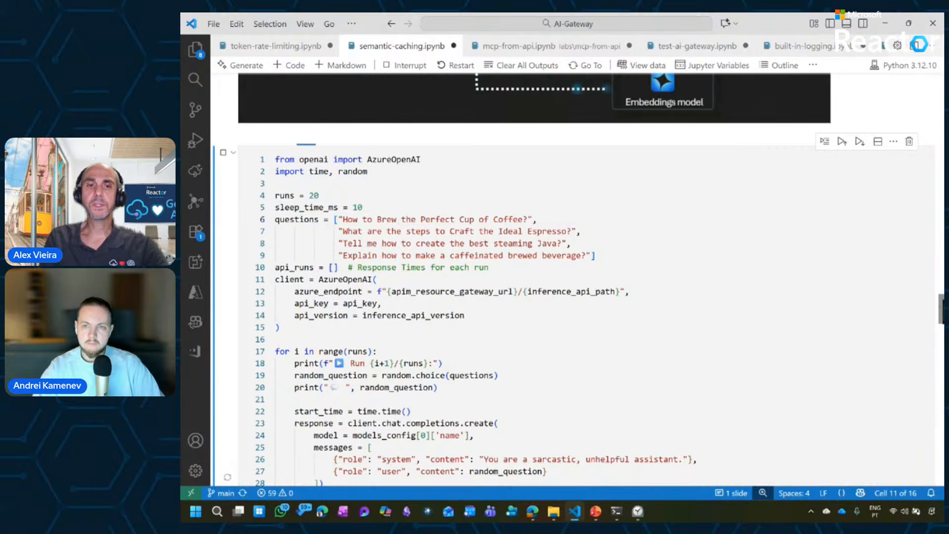
scroll(573, 277, "down", 4)
scroll(573, 277, "down", 3)
scroll(574, 277, "down", 3)
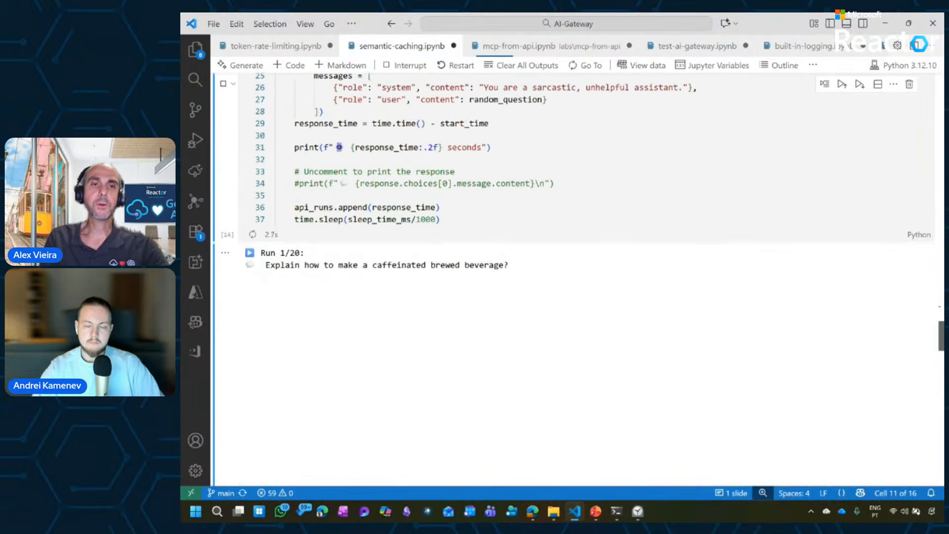
Examine the question and response time of each run and the Semantic Caching Performance chart.
scroll(573, 277, "down", 1)
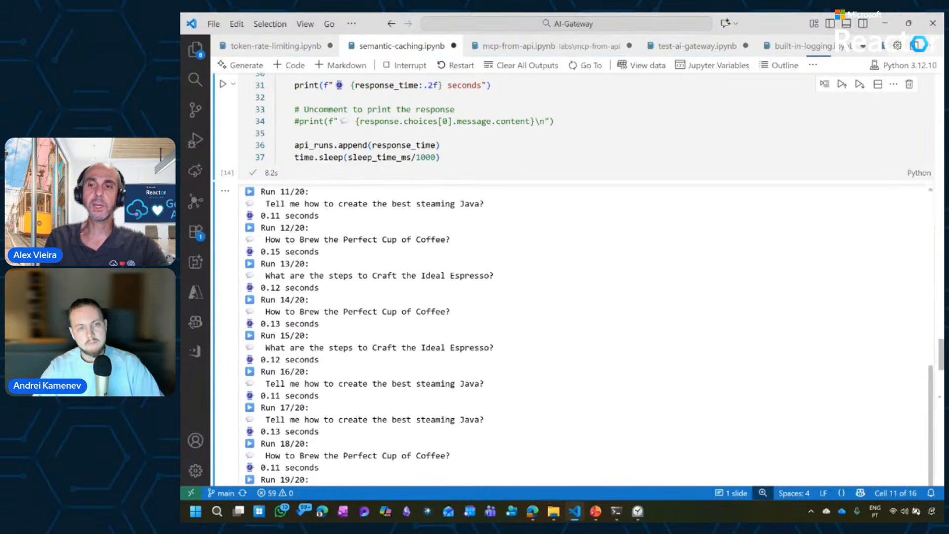
scroll(941, 368, "down", 10)
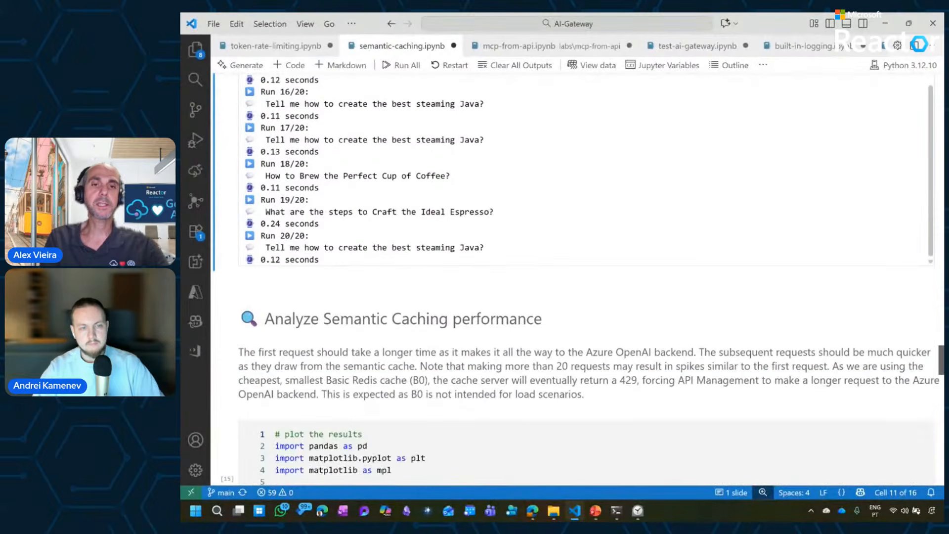
scroll(574, 277, "down", 18)
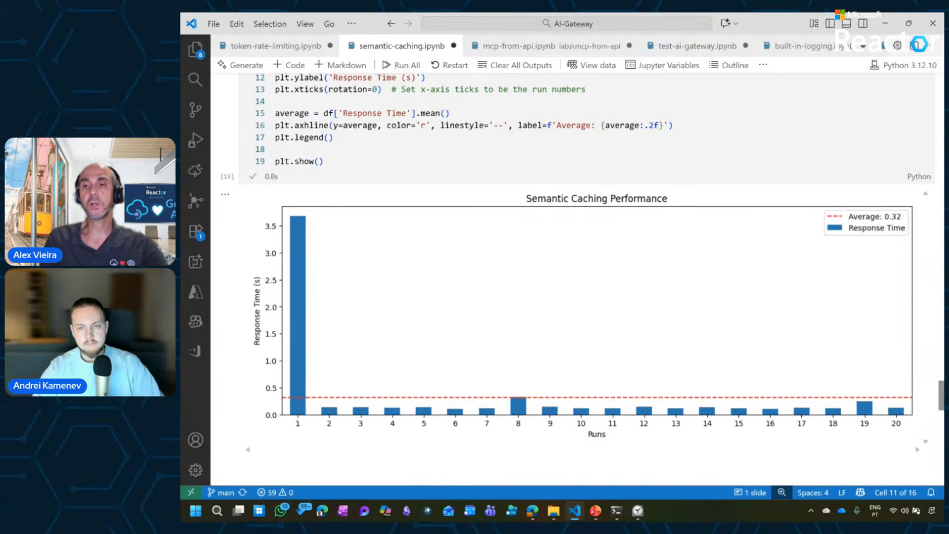
scroll(573, 277, "down", 6)
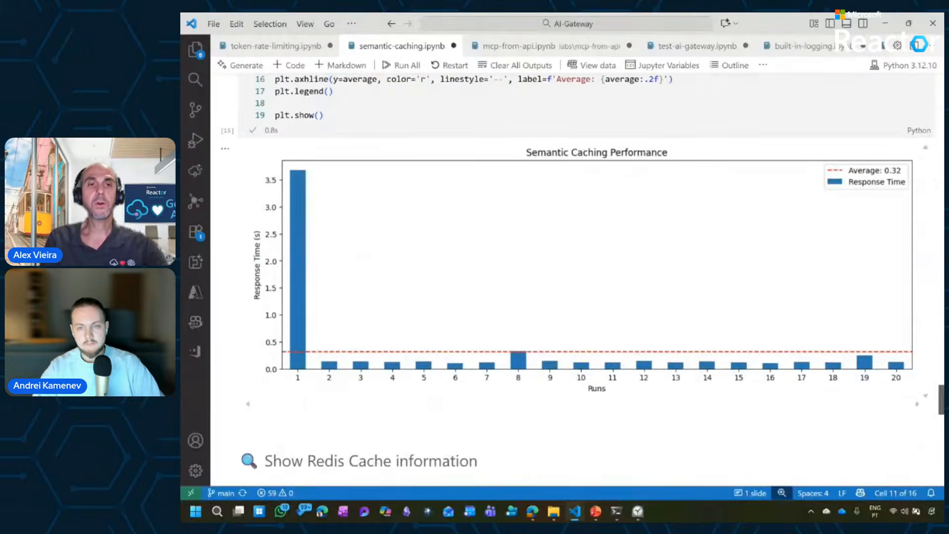
Examine the Redis Server Information chart and the code that produces it, and return to the Semantic Caching Performance chart.
scroll(573, 277, "down", 10)
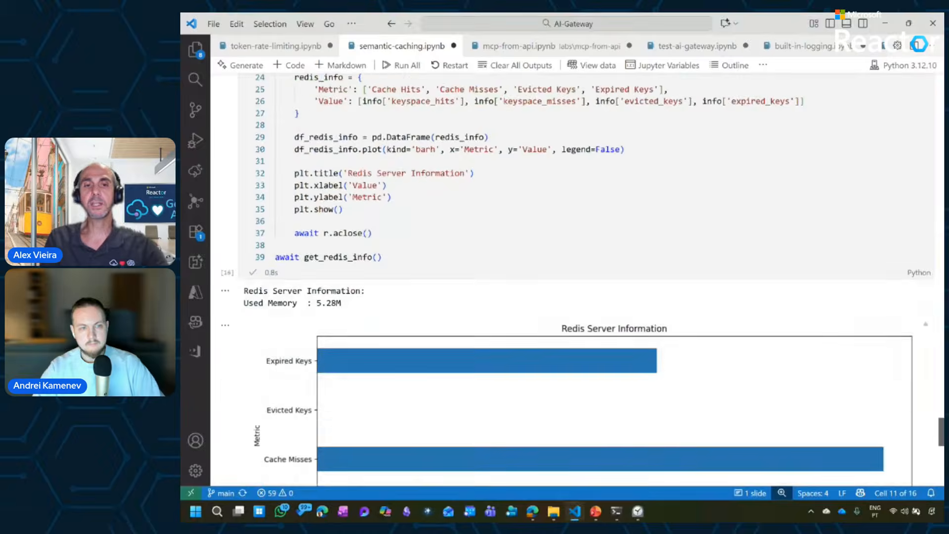
scroll(685, 465, "down", 1)
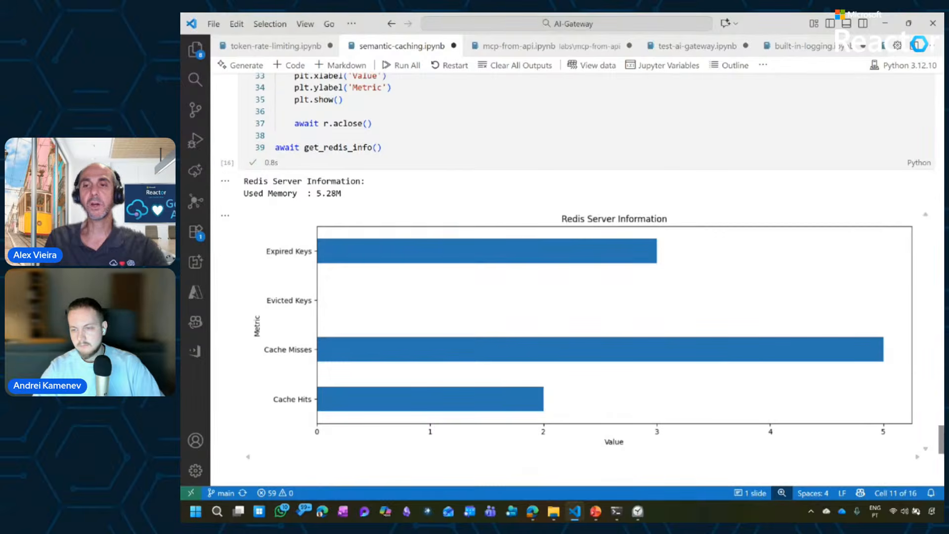
scroll(573, 277, "up", 15)
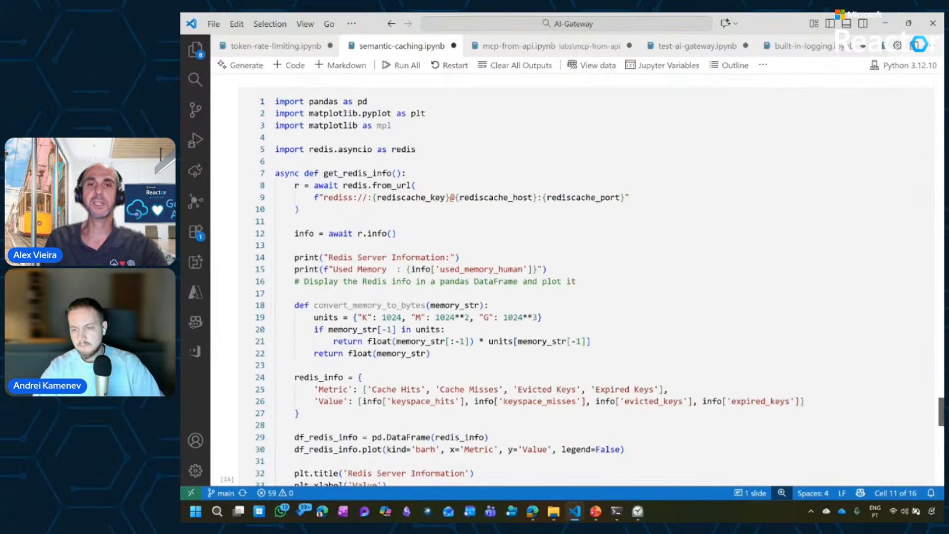
scroll(699, 369, "up", 3)
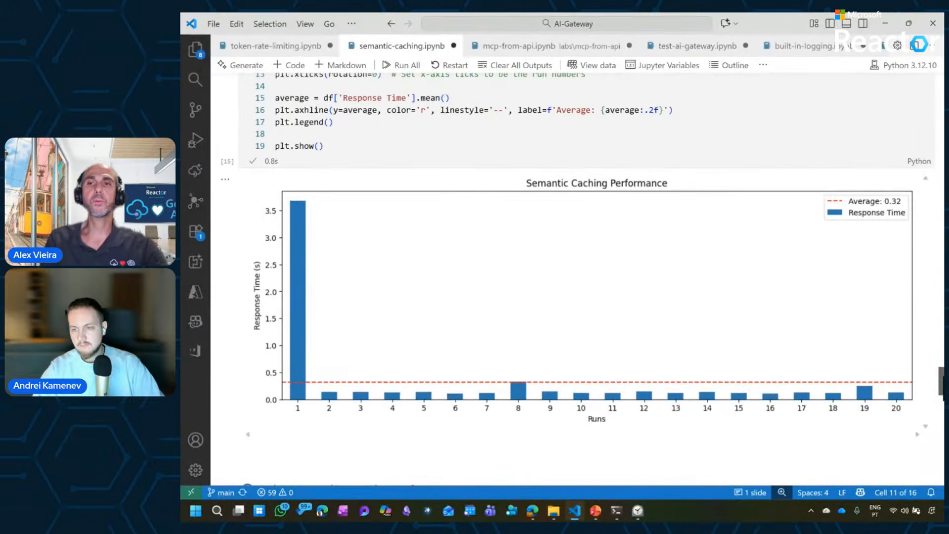
scroll(577, 279, "up", 1)
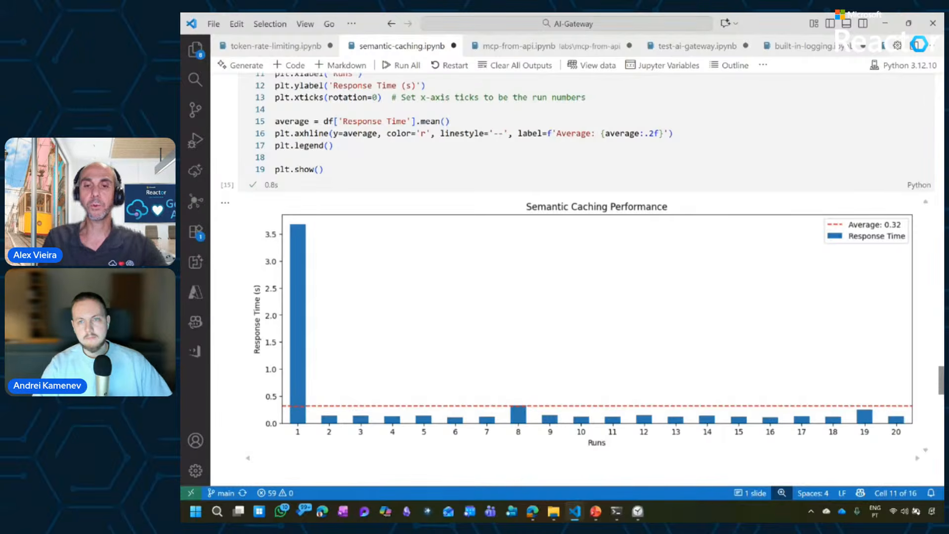
Switch to the PowerPoint slide show and advance from the DEMO 1 slide to the Prompts and completions logging slide.
left_click(596, 511)
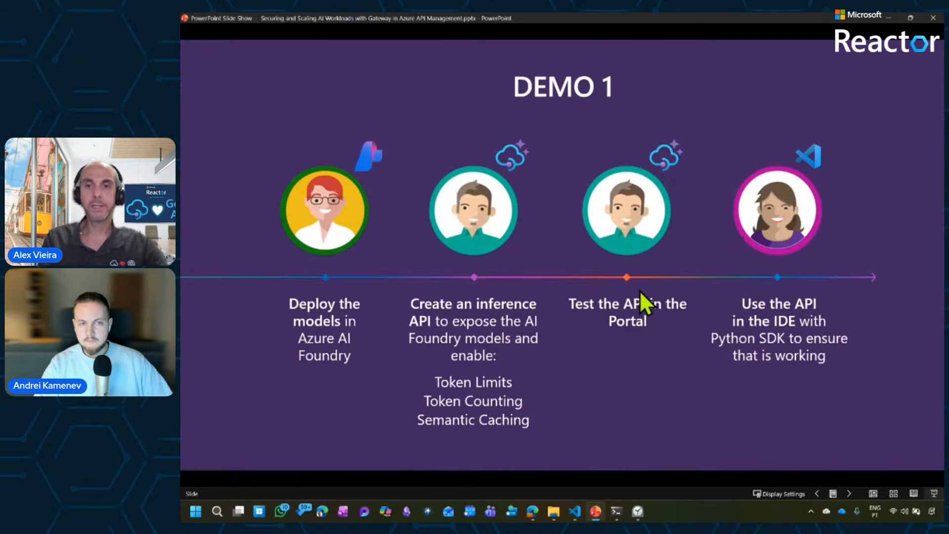
key("Right")
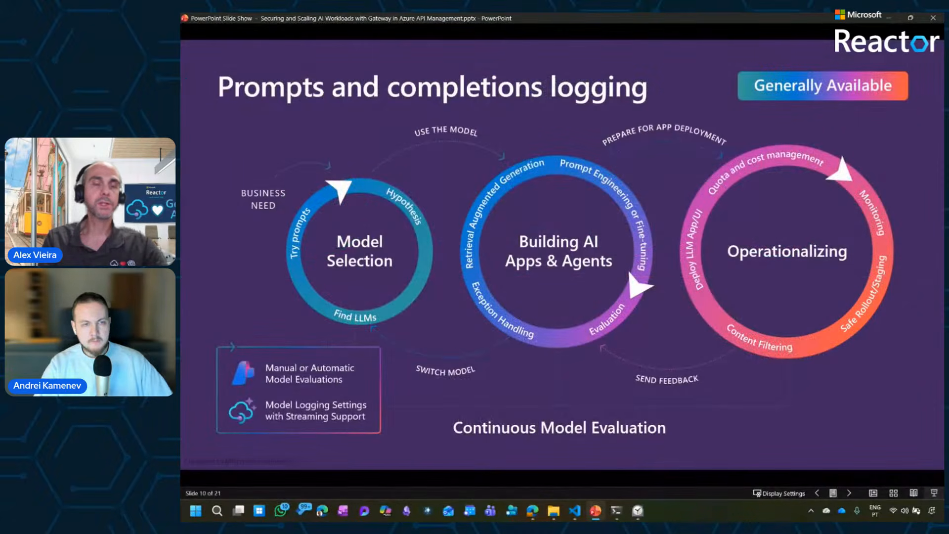
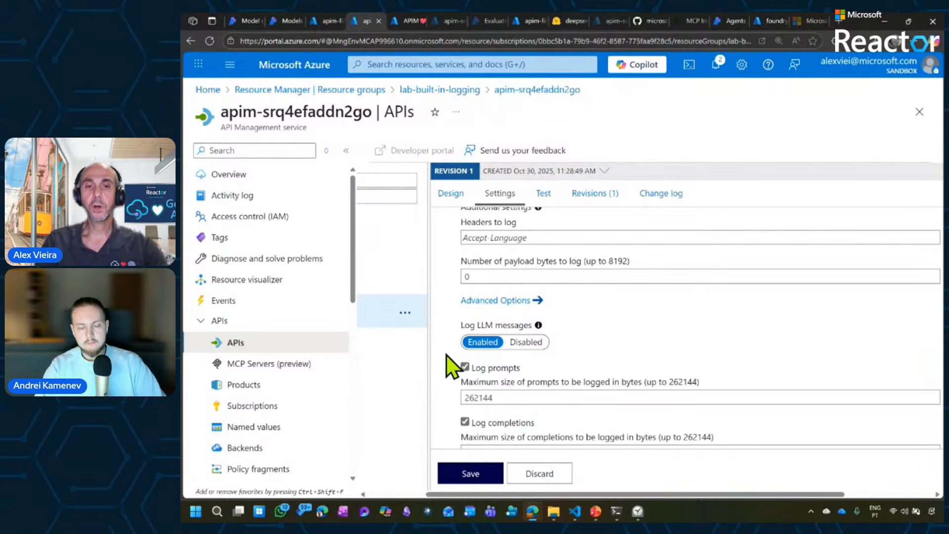
Review the Log LLM messages settings, and open the service's monitoring Analytics with the request figures per subscription.
scroll(446, 355, "down", 2)
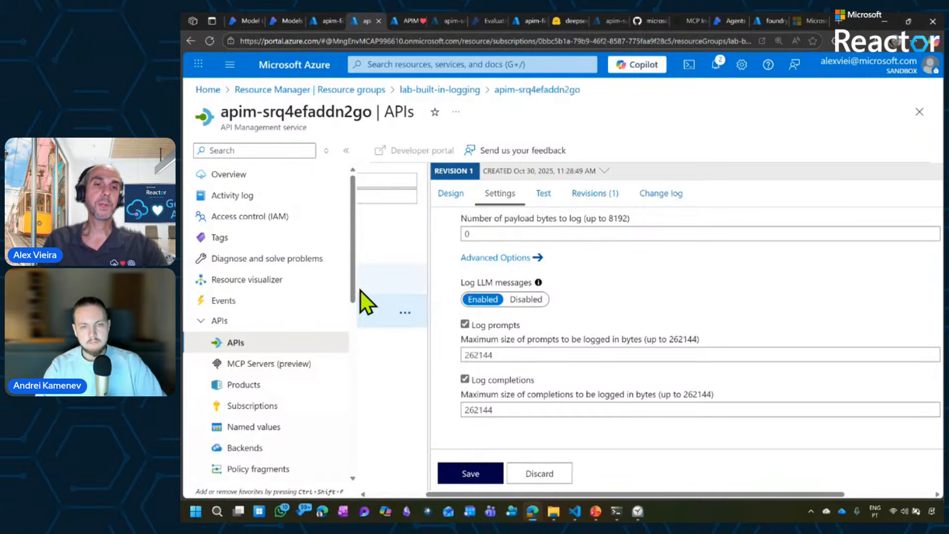
left_click_drag(352, 294, 350, 339)
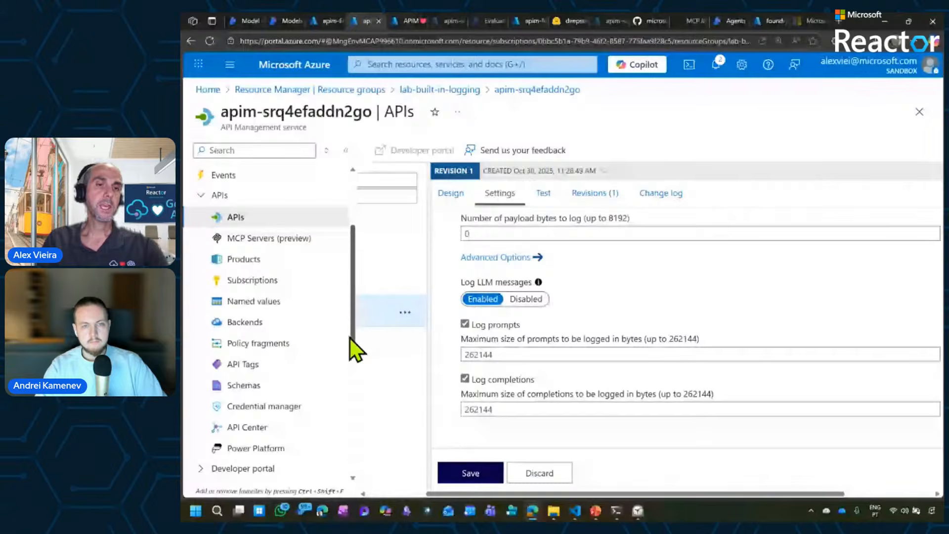
left_click_drag(350, 338, 349, 430)
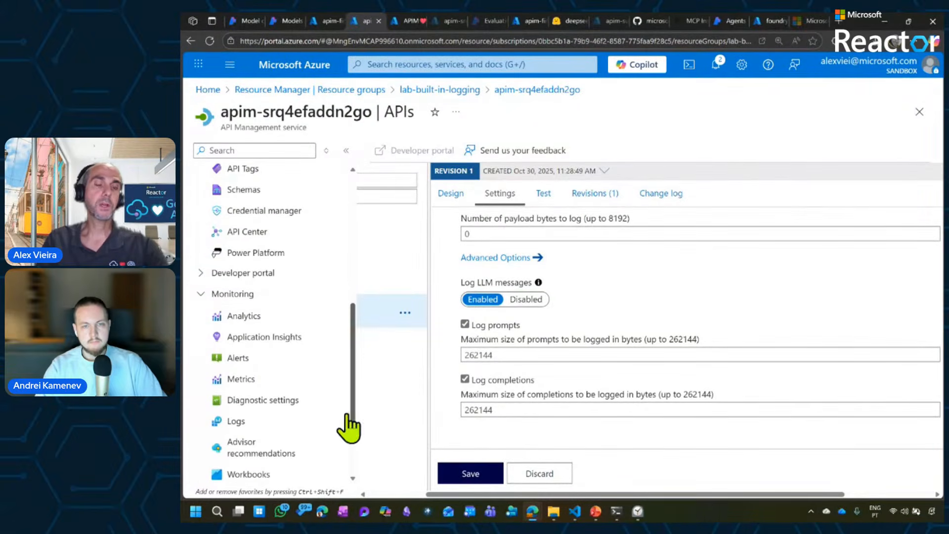
left_click(249, 319)
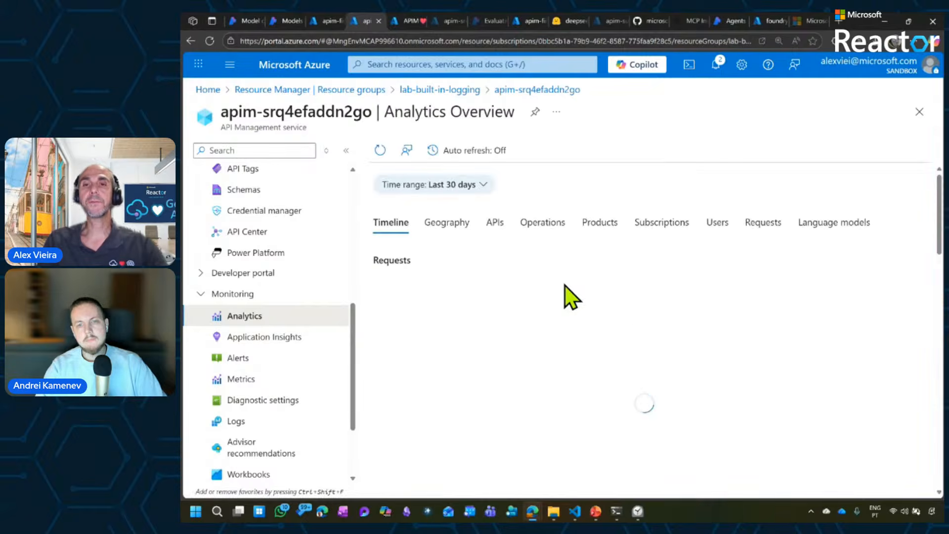
left_click(662, 224)
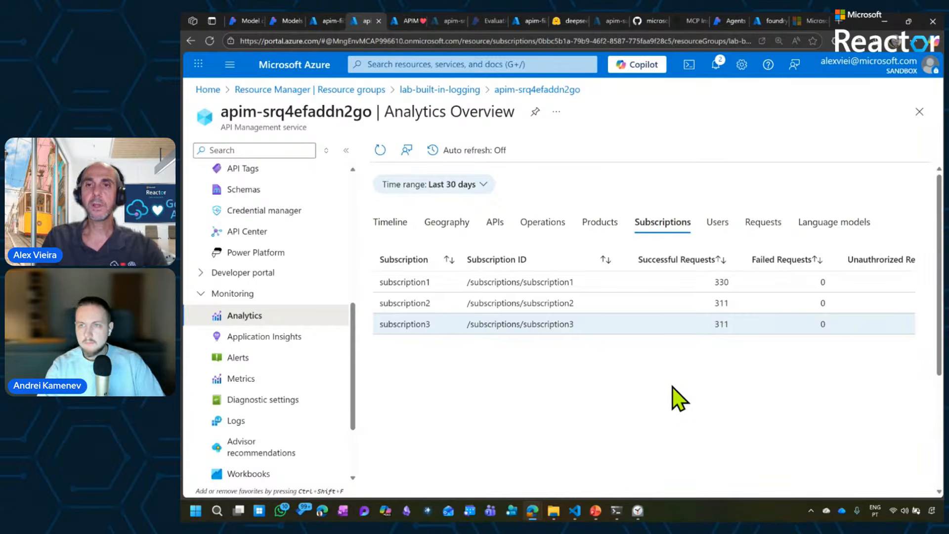
Show the Language models analytics with the service menu collapsed, and look at the available time ranges without changing the selection.
left_click(806, 240)
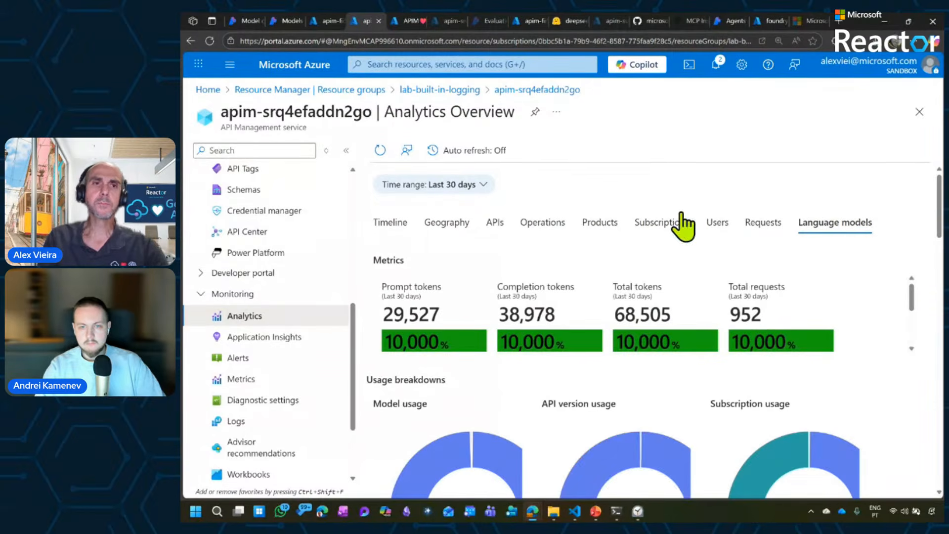
left_click(346, 150)
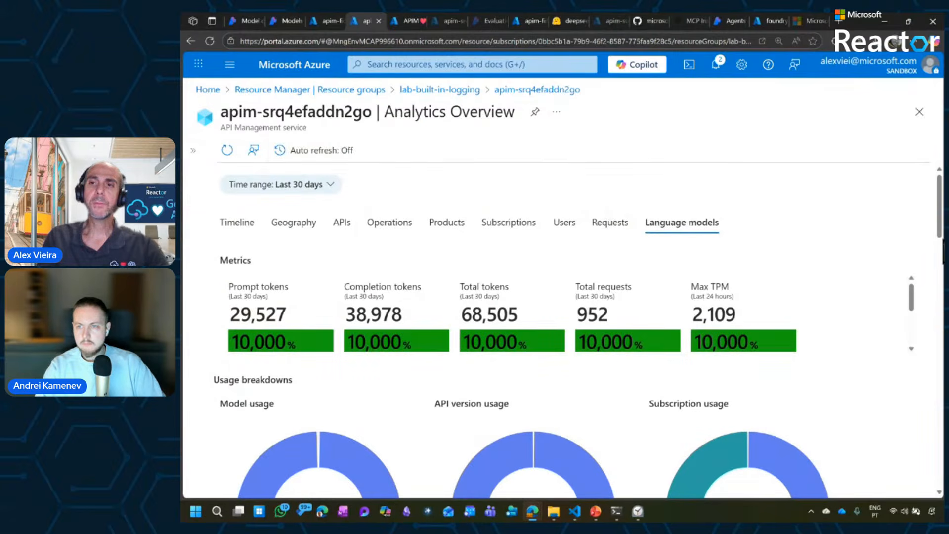
scroll(564, 321, "down", 2)
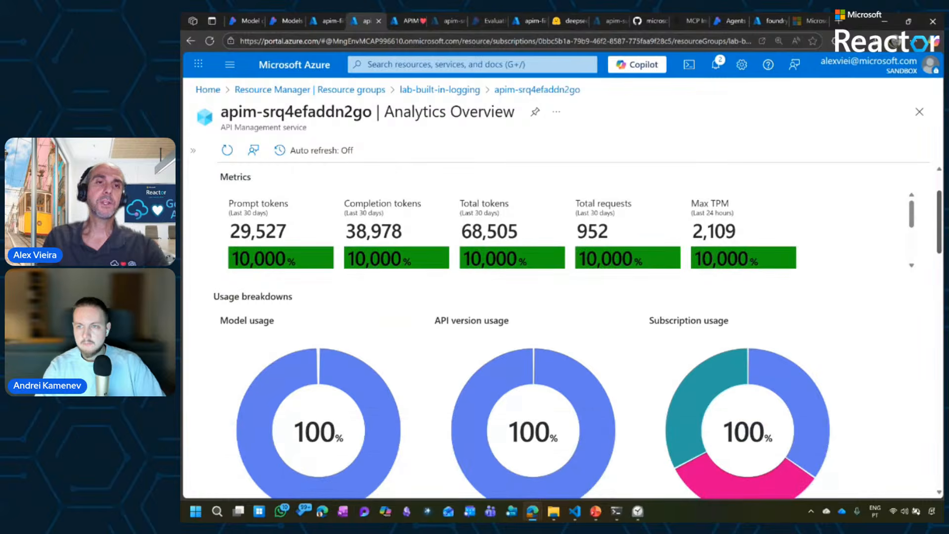
scroll(563, 322, "up", 2)
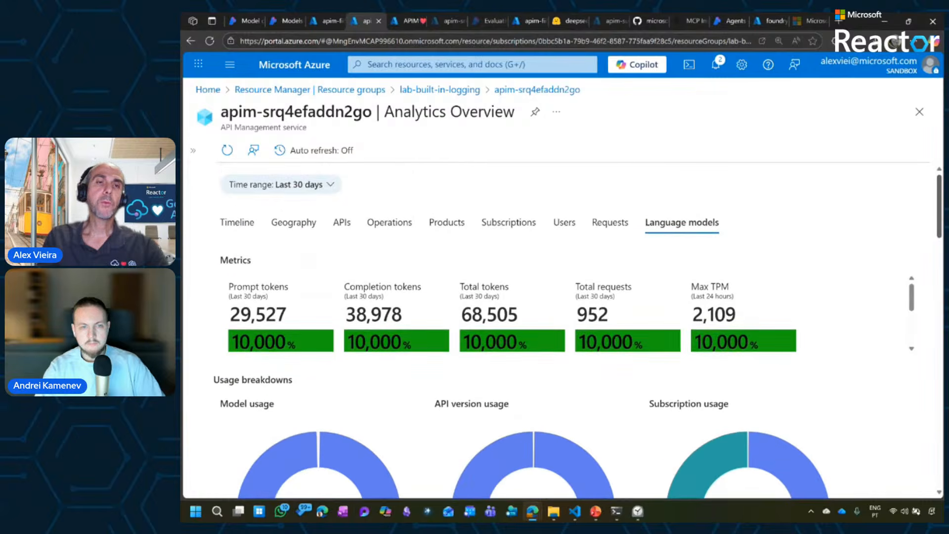
left_click(306, 184)
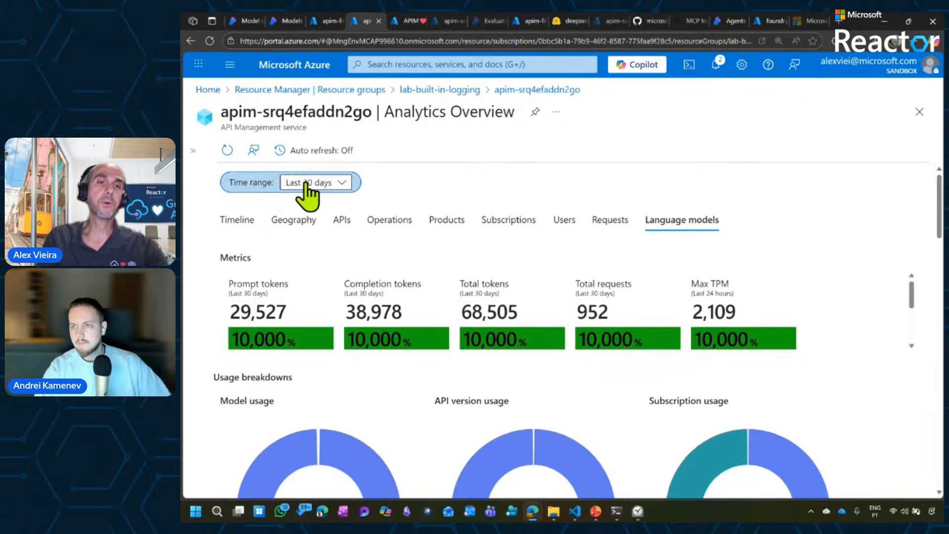
left_click(305, 184)
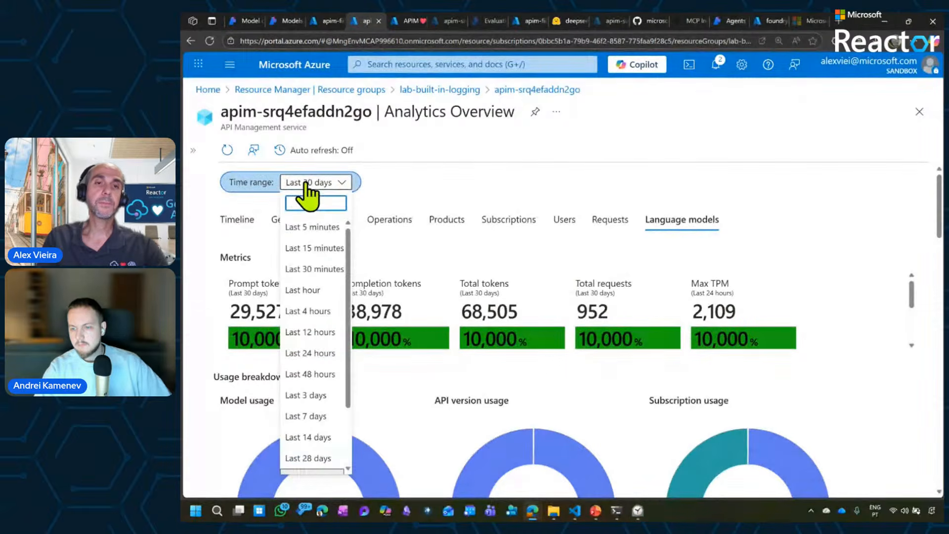
left_click(306, 184)
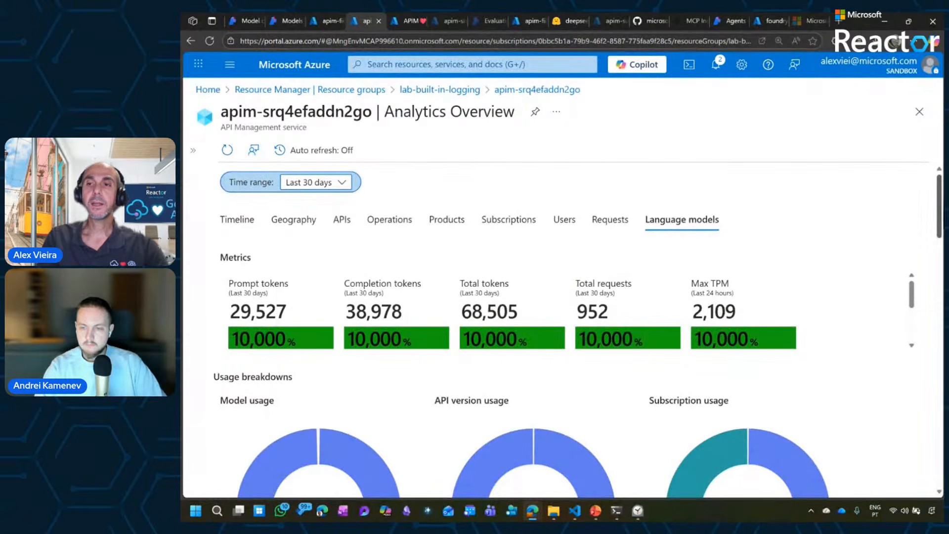
Examine the language model usage breakdowns, token consumption, average duration and API version sections, and return to the metrics.
scroll(700, 252, "down", 2)
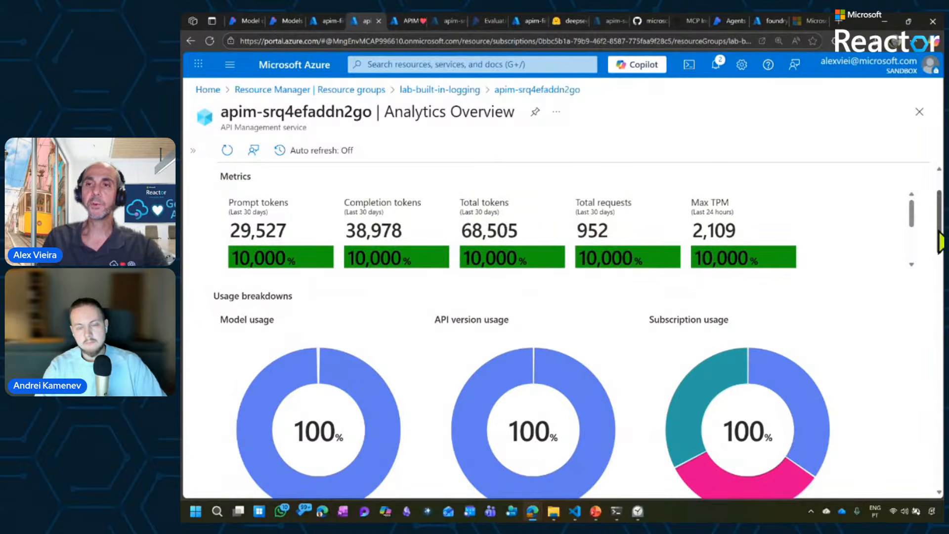
scroll(940, 242, "down", 5)
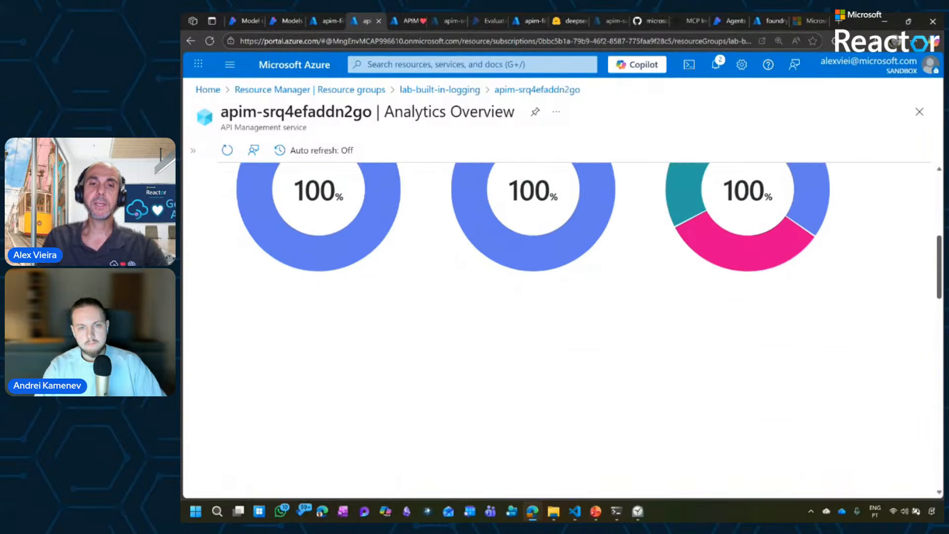
scroll(941, 267, "down", 5)
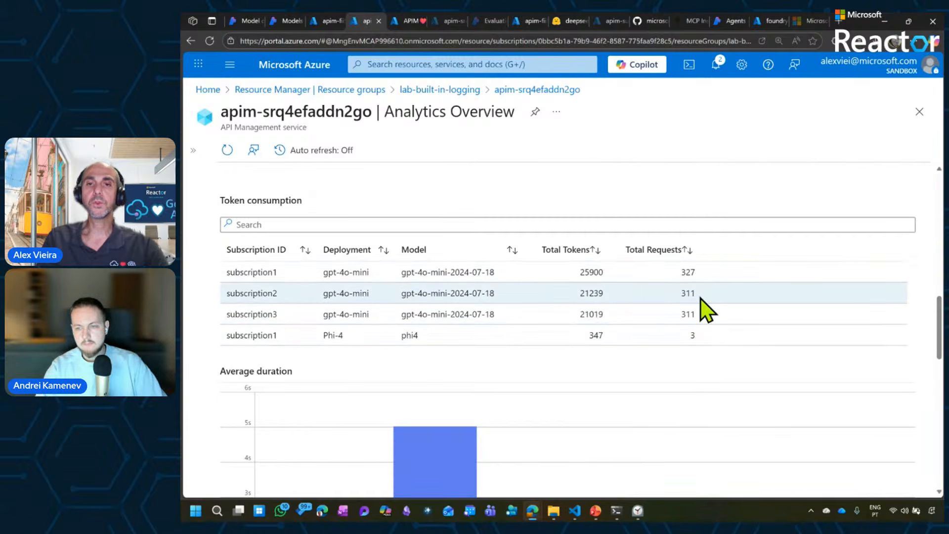
scroll(942, 316, "down", 4)
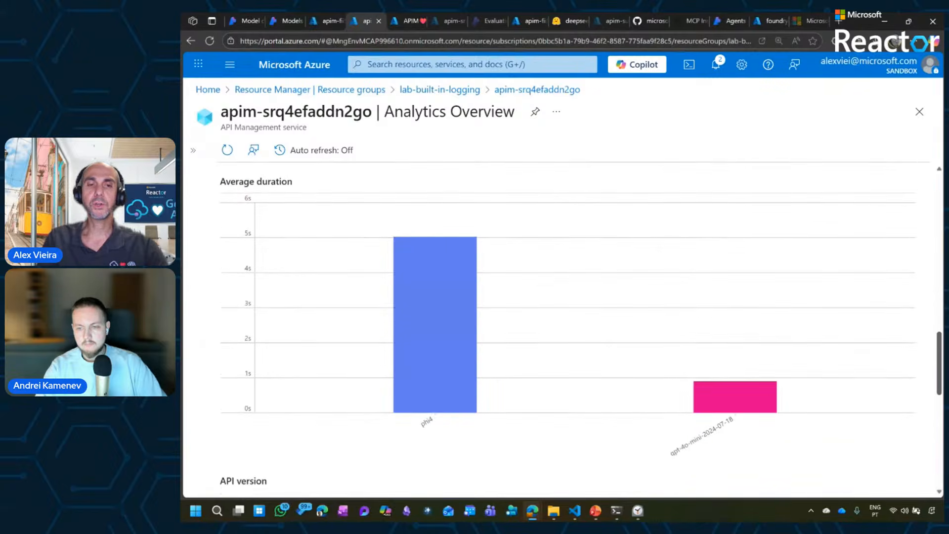
scroll(567, 334, "down", 1)
scroll(567, 334, "down", 4)
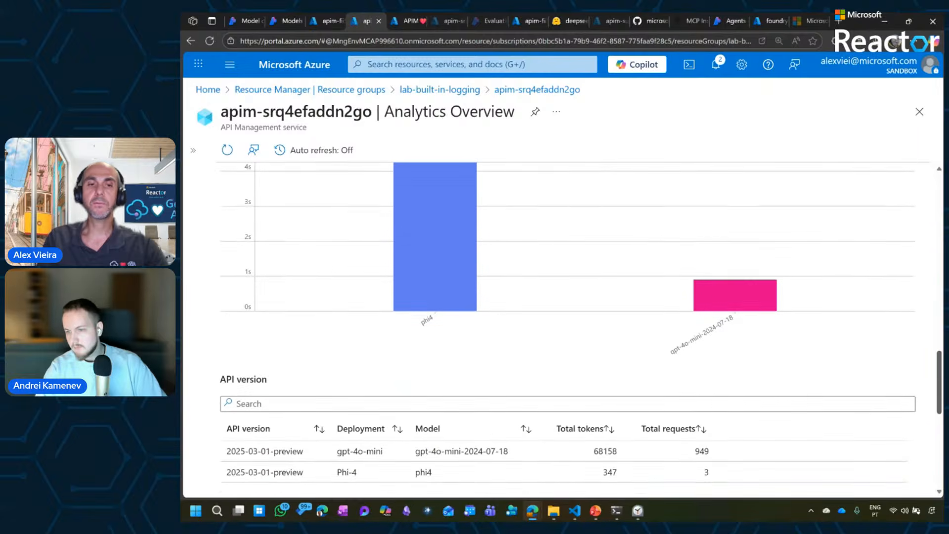
scroll(567, 334, "down", 1)
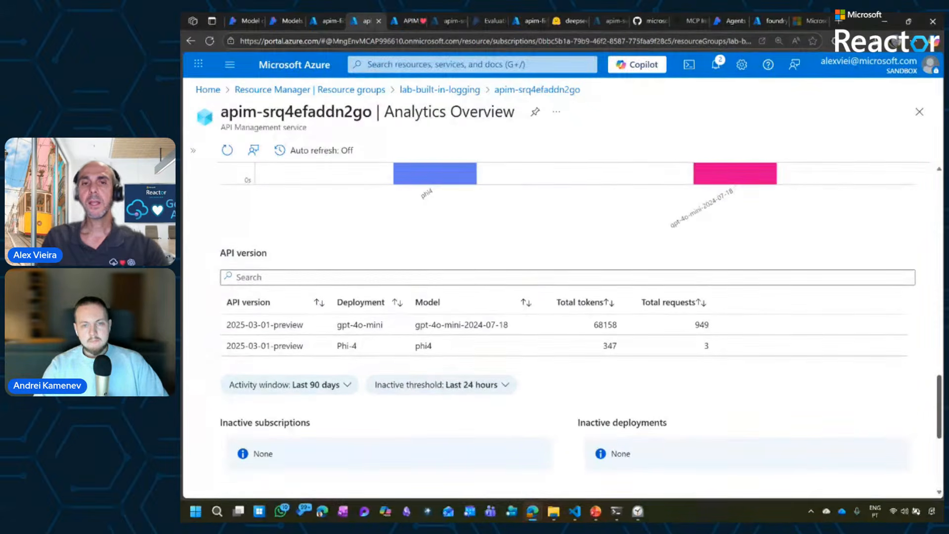
scroll(567, 334, "down", 1)
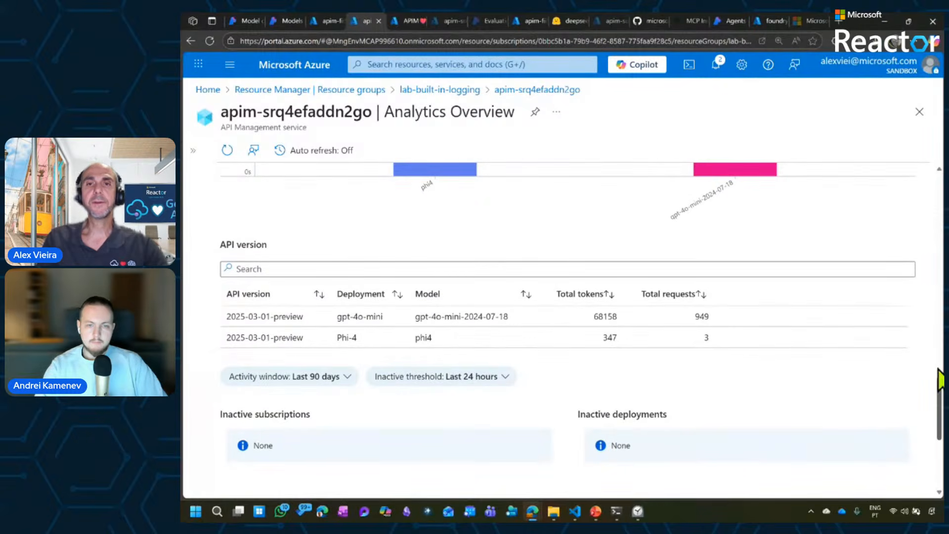
left_click_drag(940, 378, 927, 195)
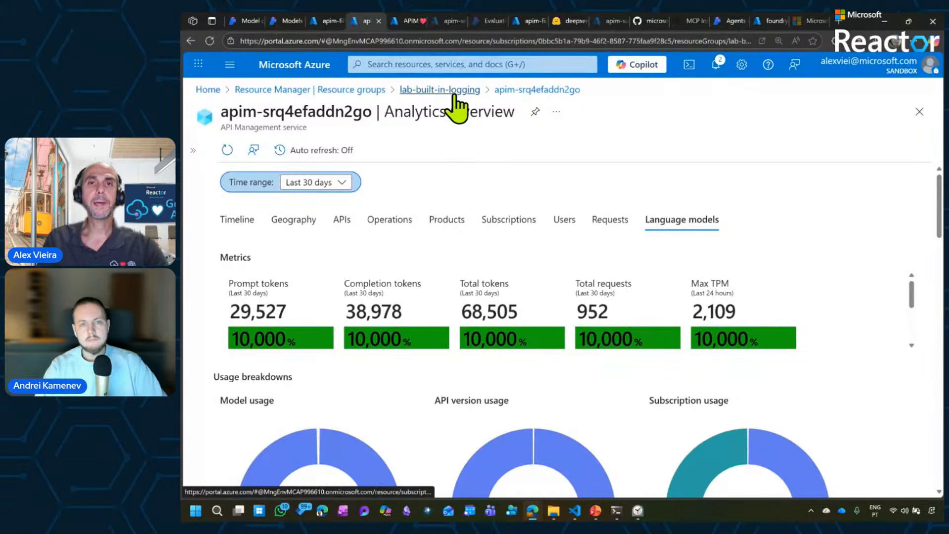
Expand the API Management service menu again and open the Logs page under Monitoring.
left_click(524, 91)
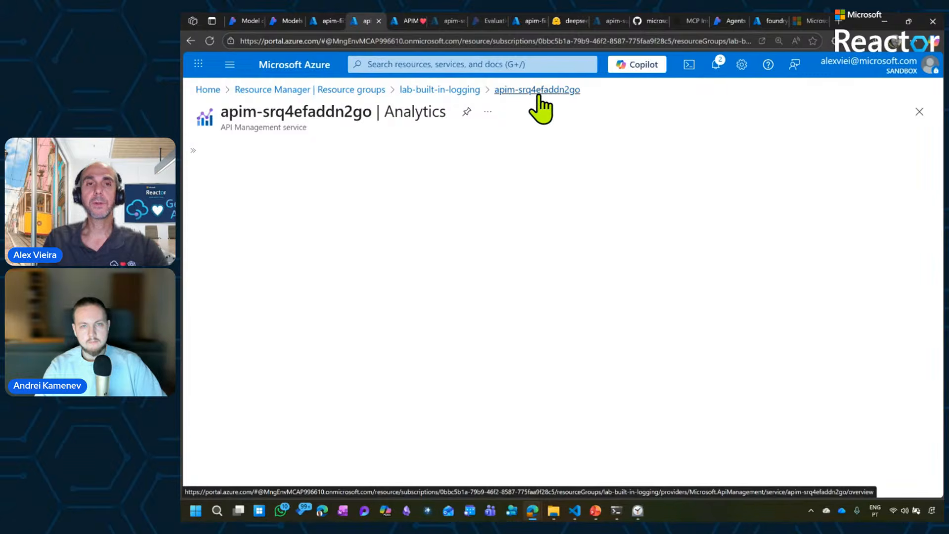
left_click(198, 151)
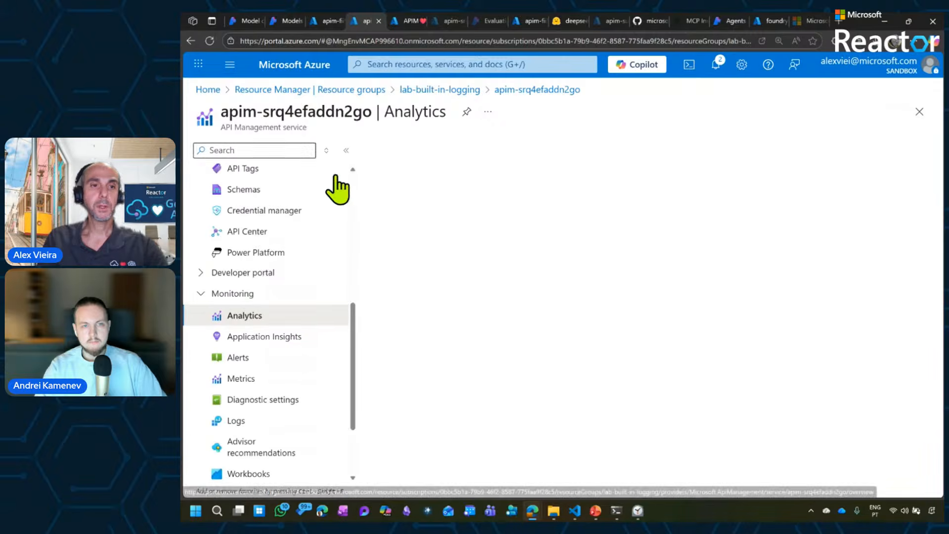
scroll(353, 317, "down", 2)
scroll(352, 332, "down", 2)
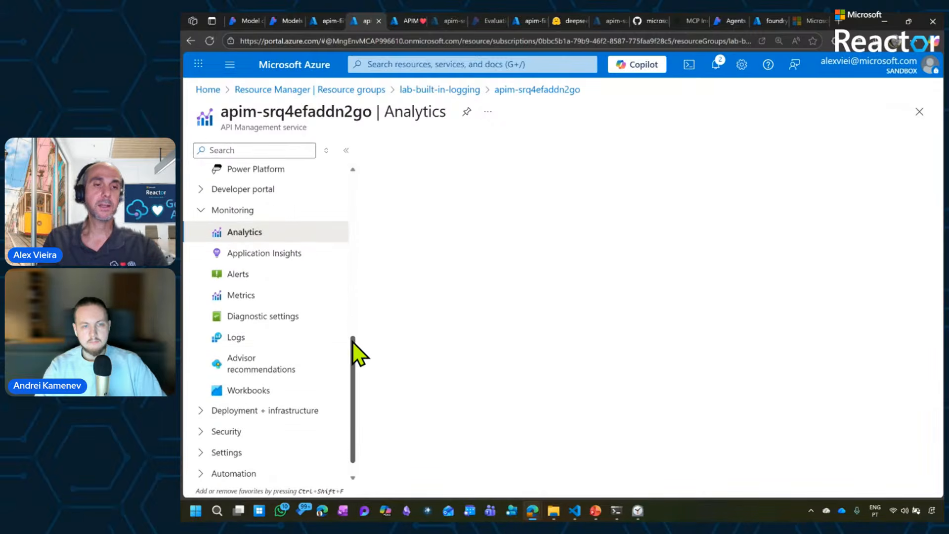
left_click(257, 338)
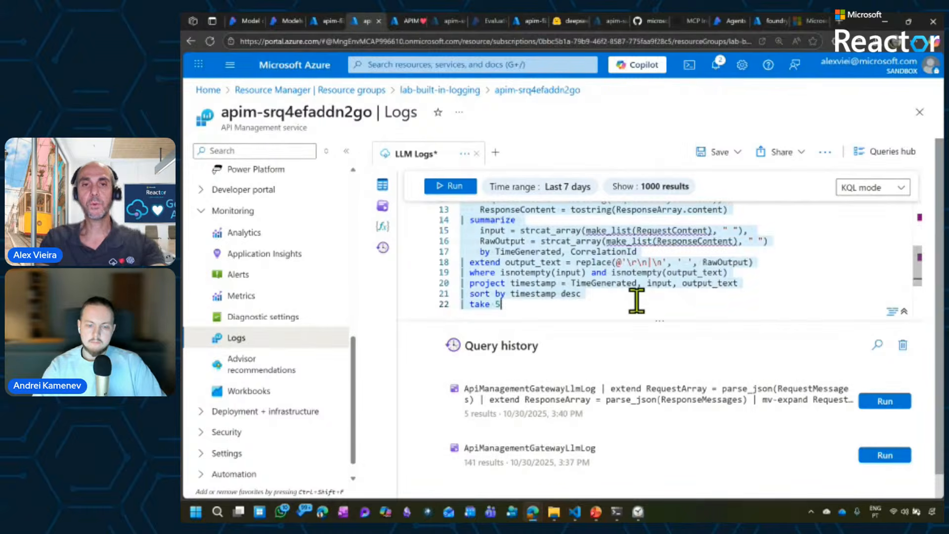
Clear the existing KQL query and run the plain ApiManagementGatewayLlmLog query from the query history.
key("ctrl+a")
key("Delete")
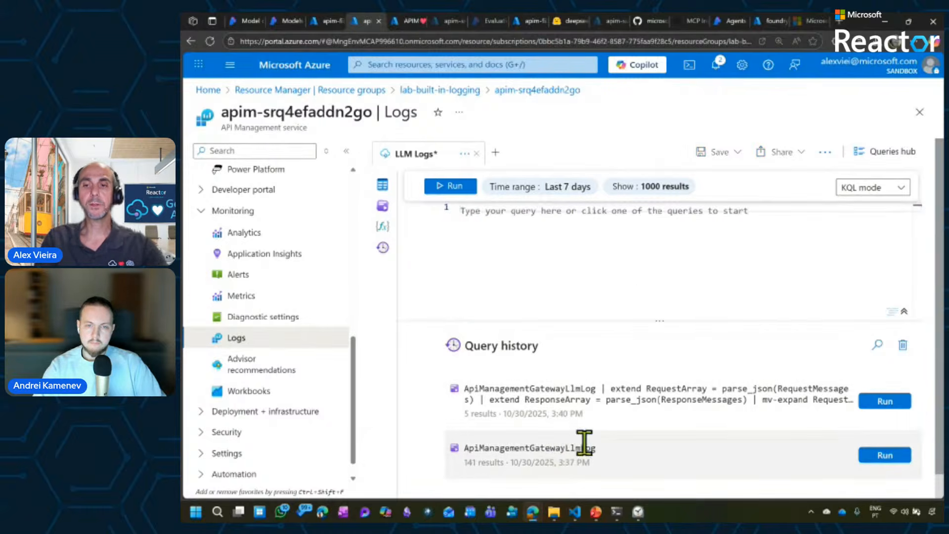
left_click(883, 454)
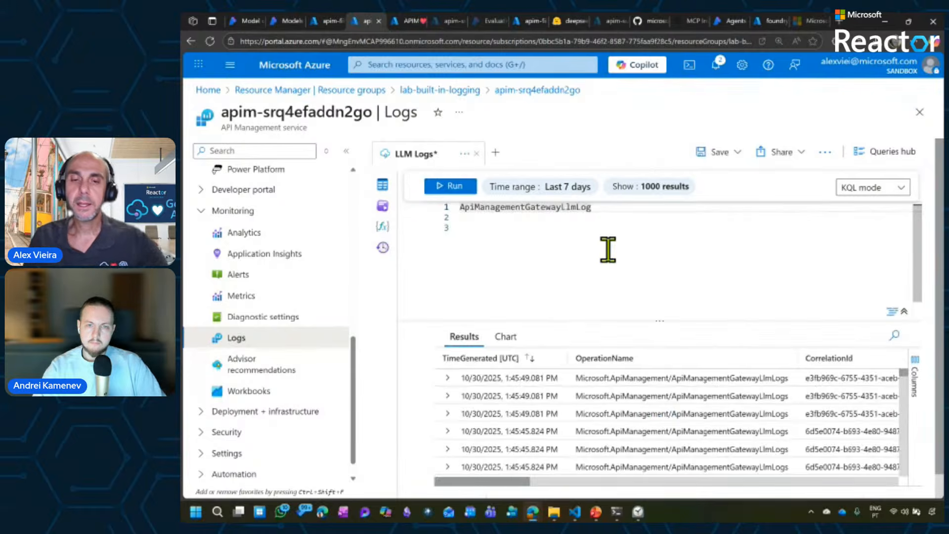
Collapse the service menu and examine the token, model, request and deployment columns of the LLM log results.
left_click(346, 151)
left_click(601, 243)
key("Up")
key("Up")
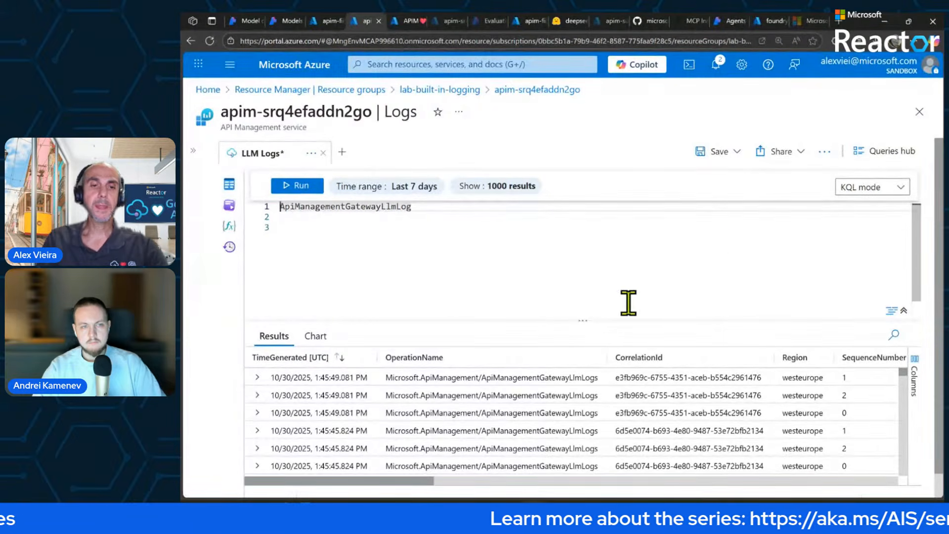
left_click_drag(414, 479, 535, 481)
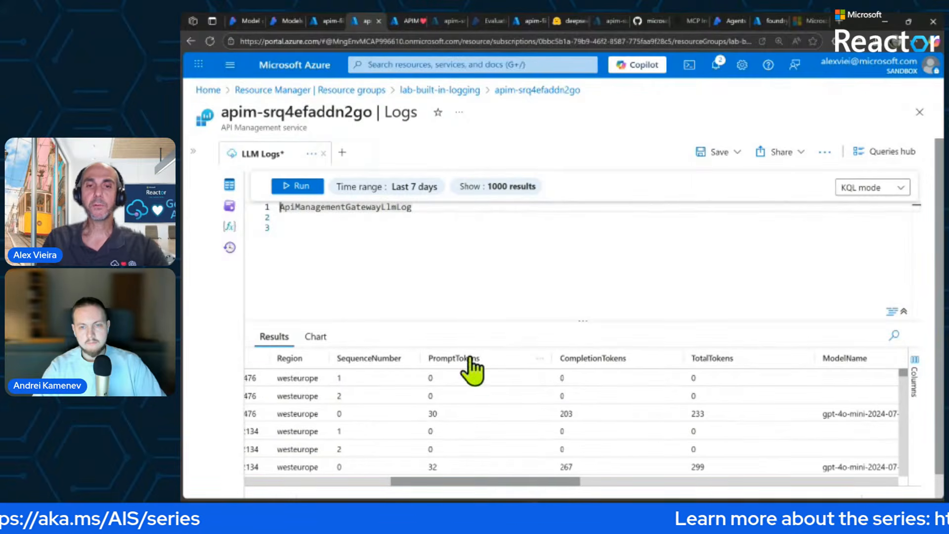
left_click_drag(563, 484, 706, 478)
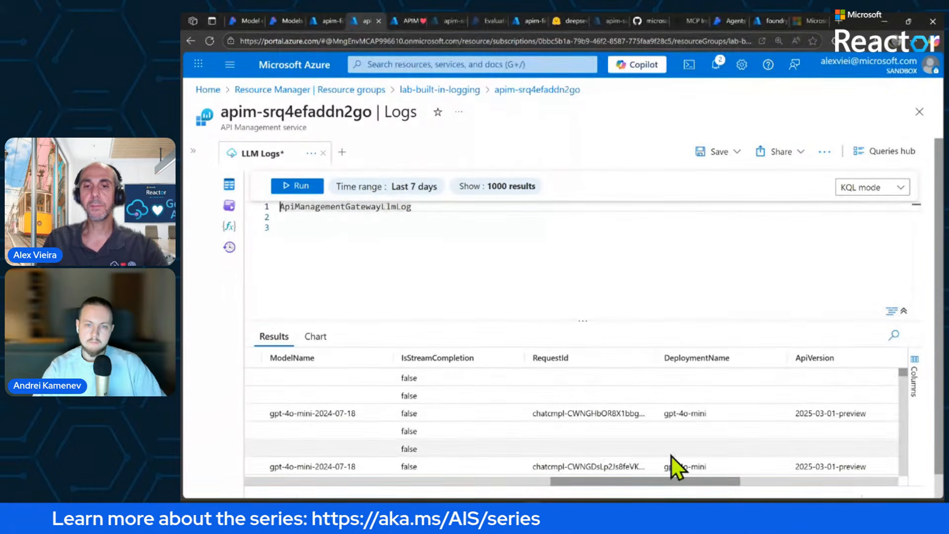
left_click_drag(677, 484, 607, 485)
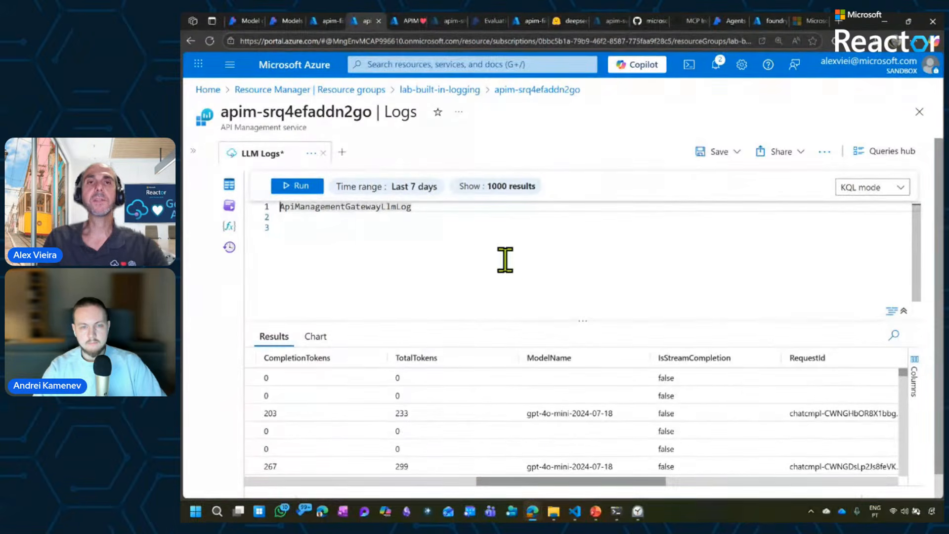
left_click(463, 229)
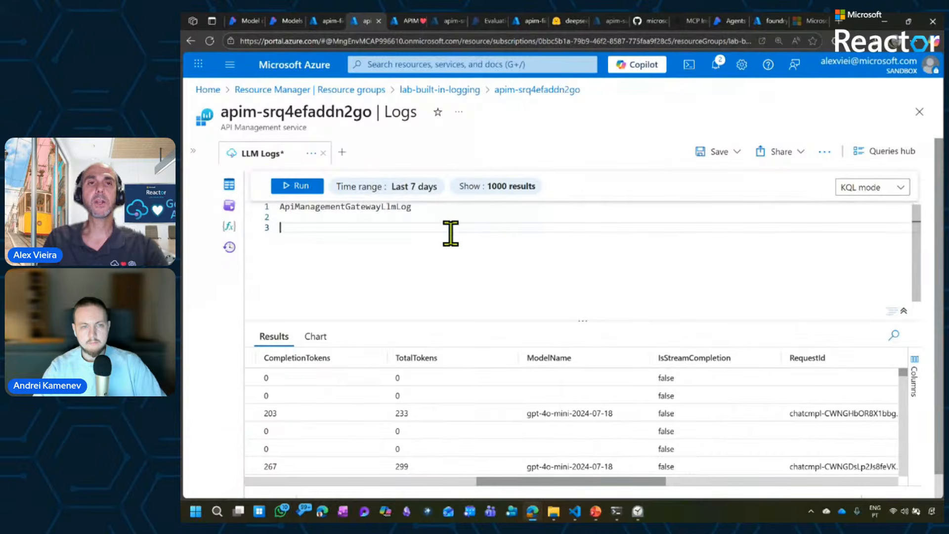
Show the APIM AI Foundry-FinOps dashboard full screen and examine cost quota against total cost per subscription in the budget analysis.
left_click(409, 21)
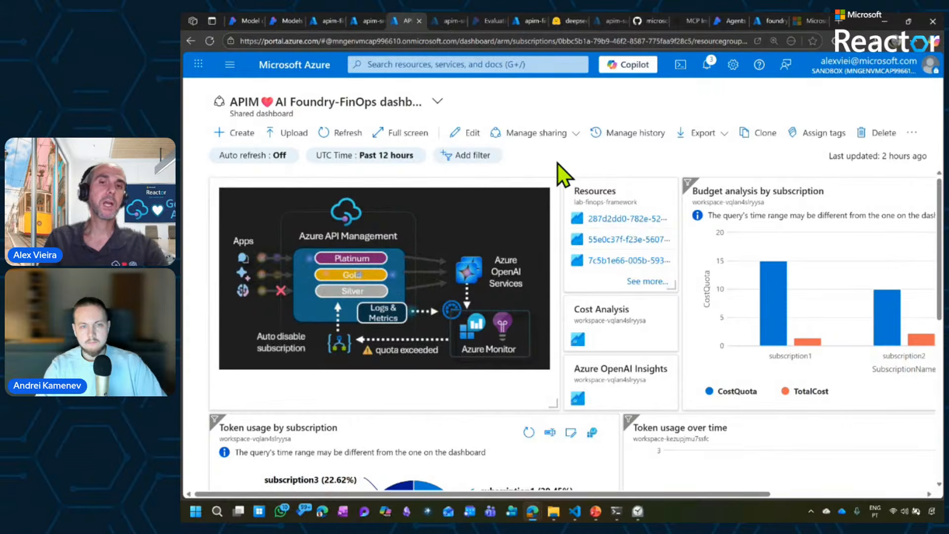
left_click(401, 133)
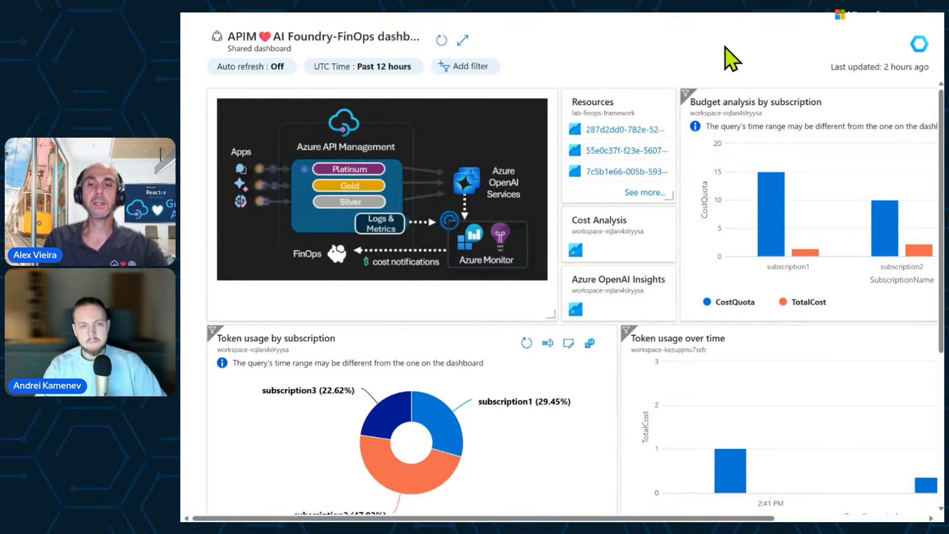
mouse_move(731, 460)
left_click_drag(728, 518, 879, 518)
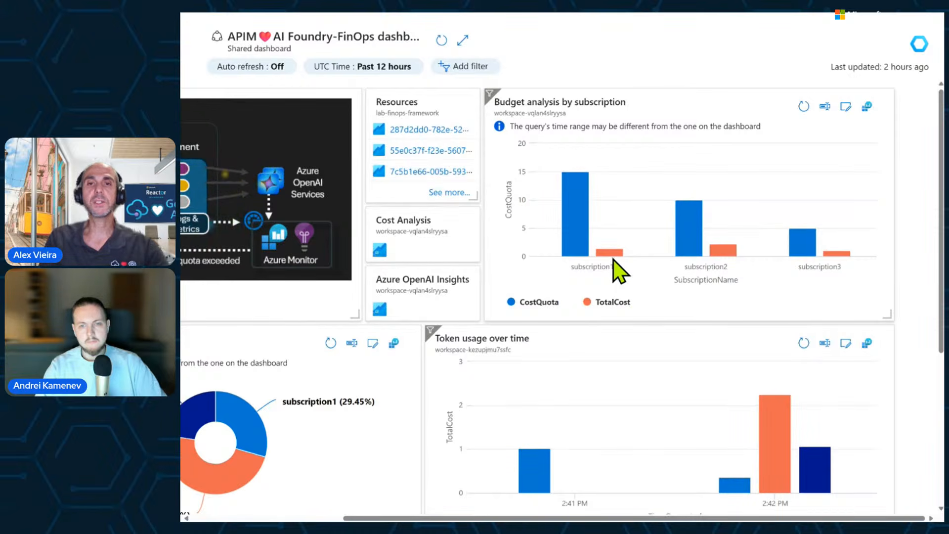
mouse_move(612, 256)
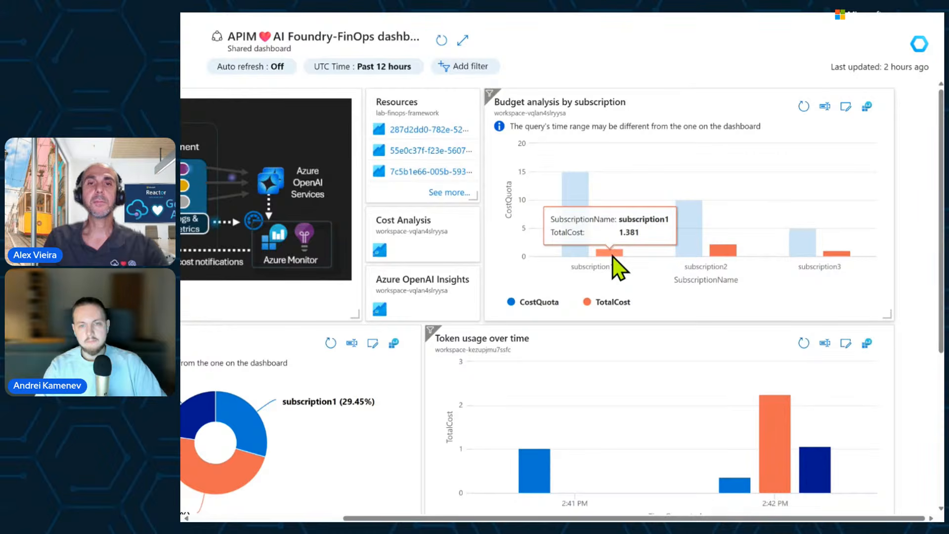
mouse_move(583, 197)
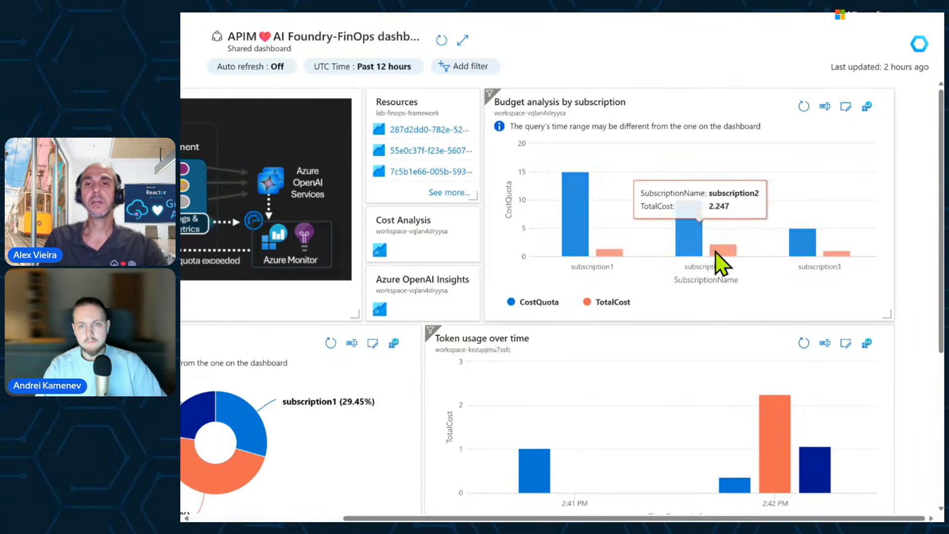
mouse_move(688, 242)
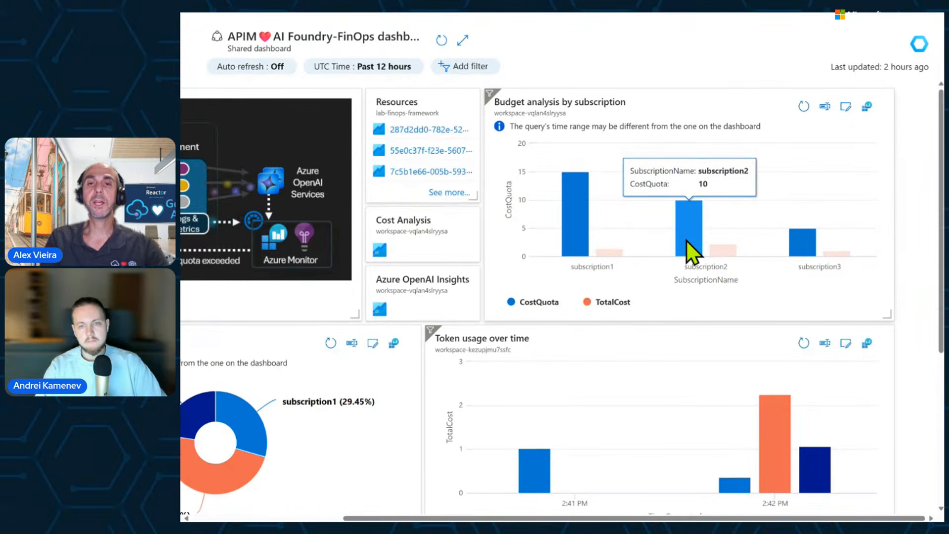
mouse_move(582, 218)
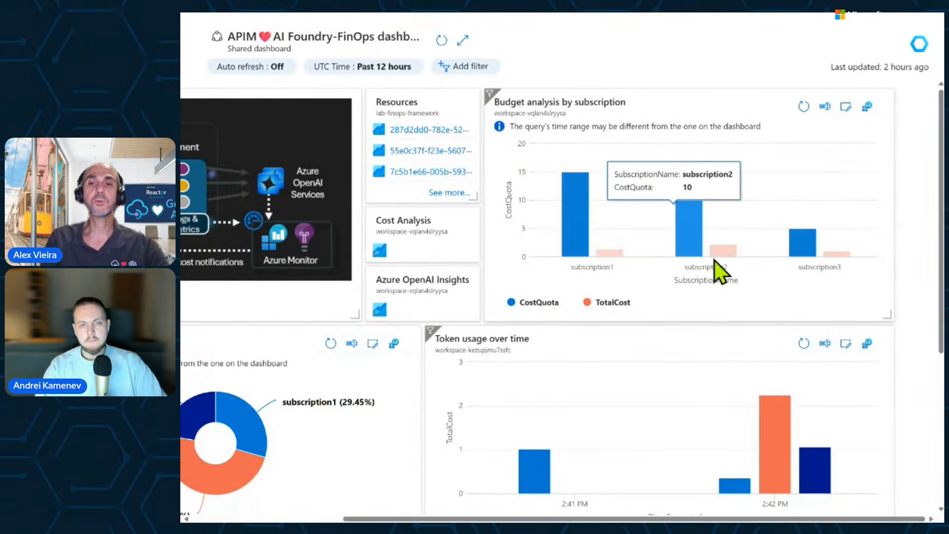
mouse_move(728, 253)
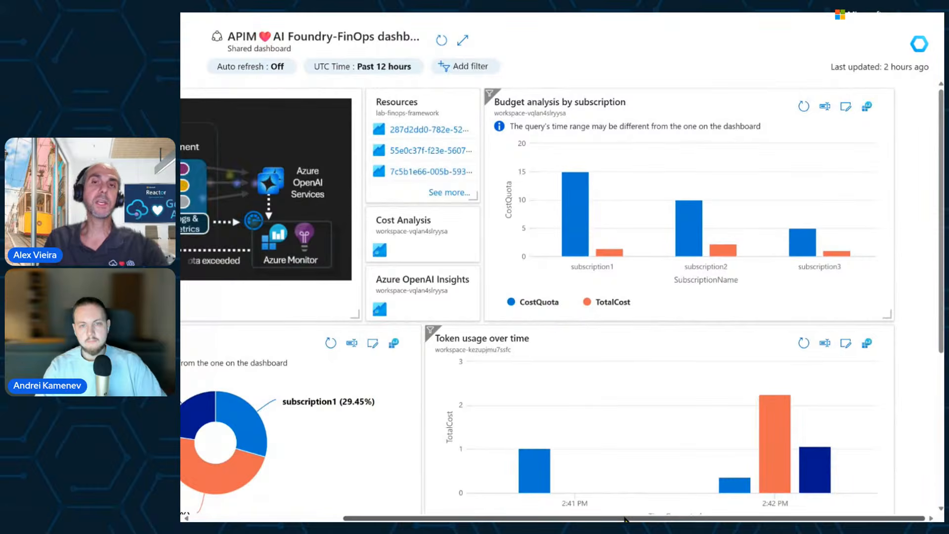
left_click_drag(626, 518, 433, 505)
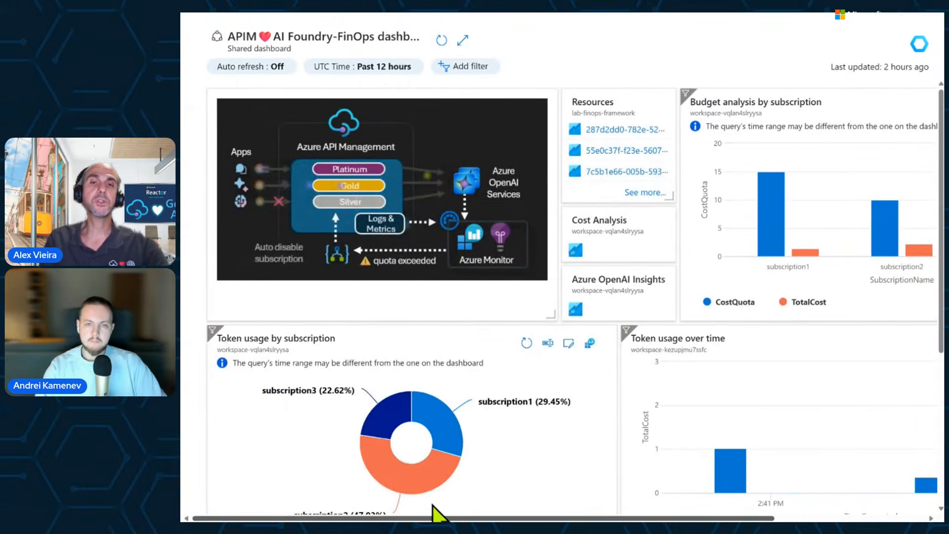
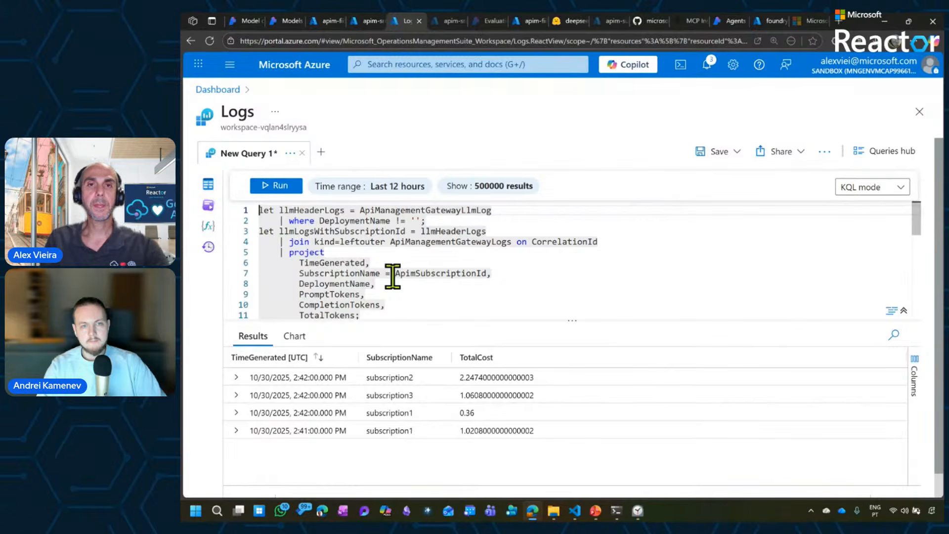
Run the history query on the API Management Logs page that extracts input and output_text from ApiManagementGatewayLlmLog.
left_click(447, 21)
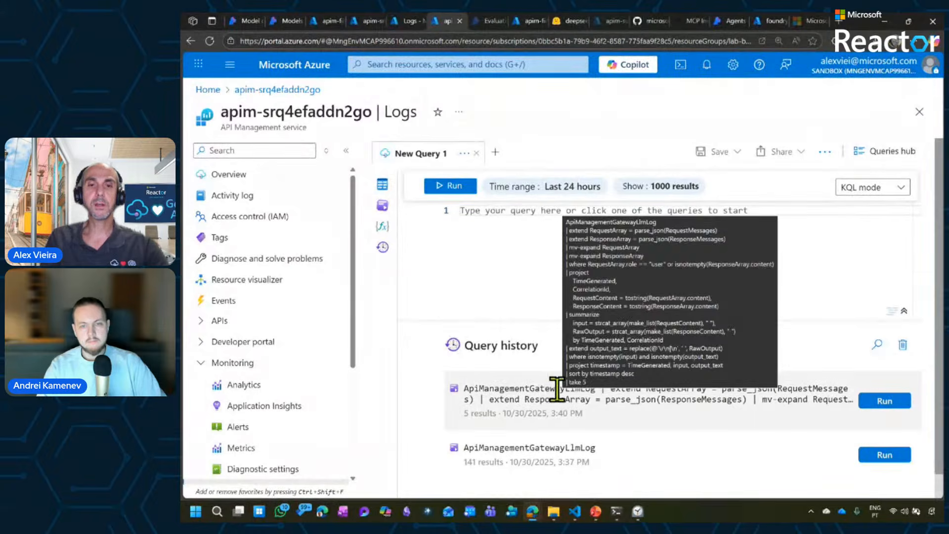
left_click(880, 401)
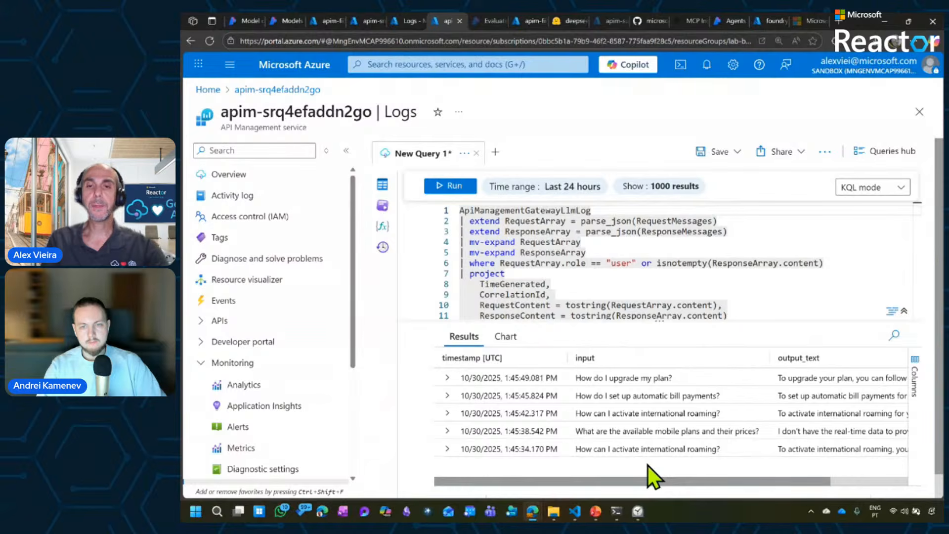
left_click_drag(653, 481, 597, 475)
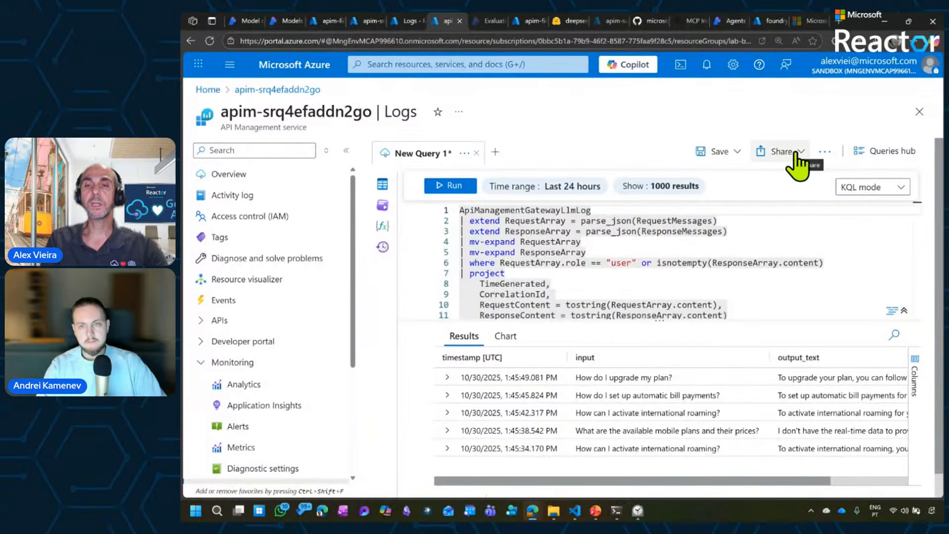
Export the query results to CSV with all columns and check the browser's download list for query_data.csv.
left_click(796, 157)
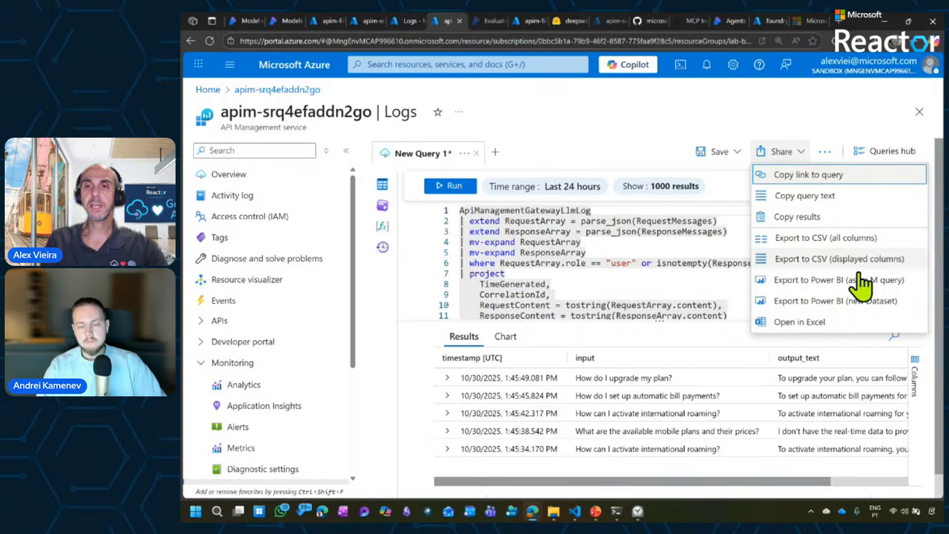
left_click(733, 154)
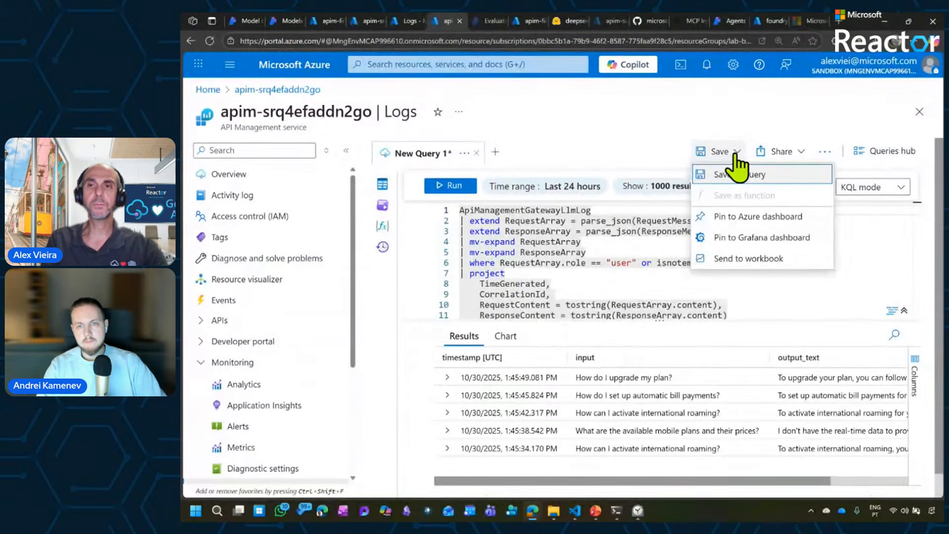
left_click(781, 153)
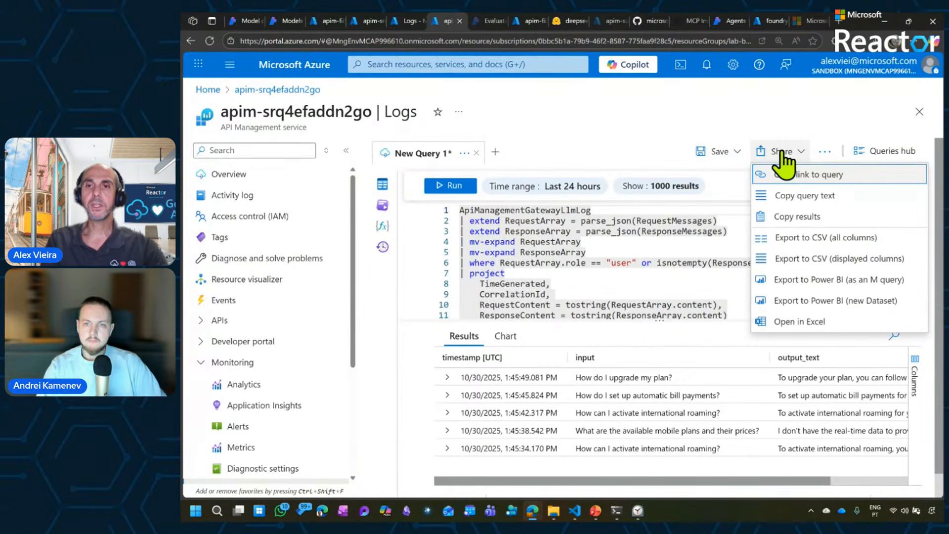
left_click(797, 239)
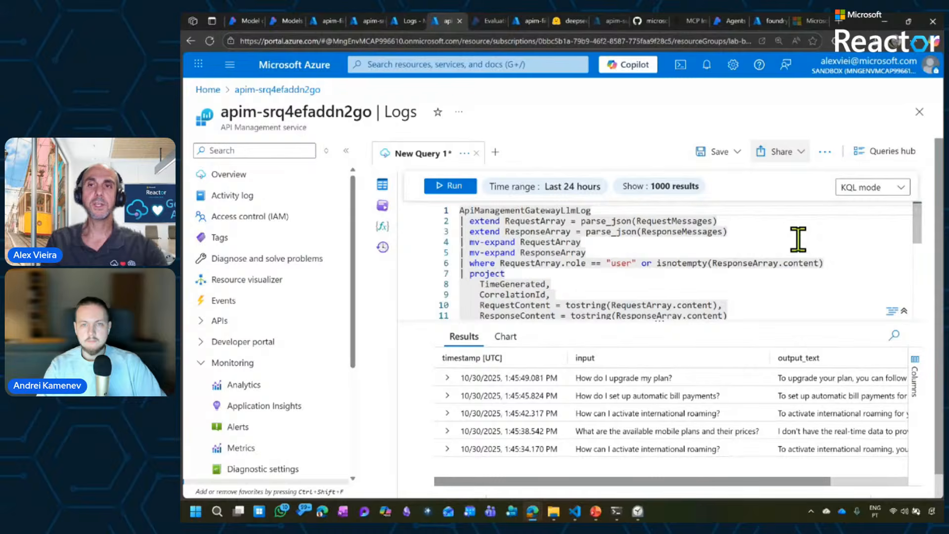
left_click(885, 48)
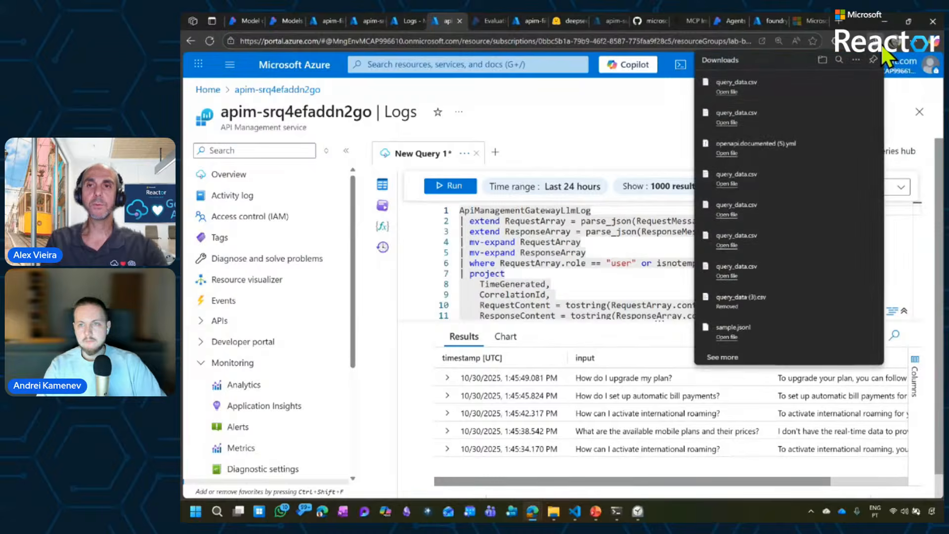
left_click(882, 47)
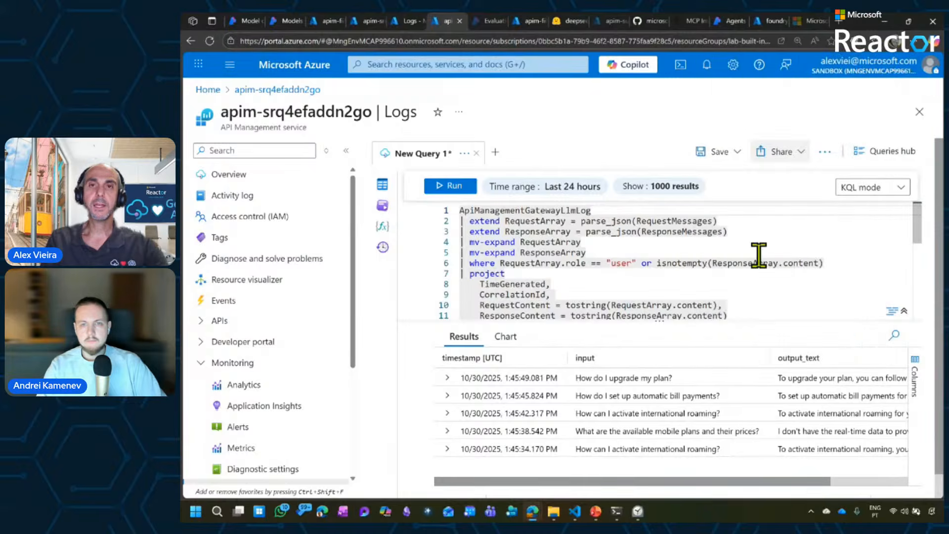
Start a new evaluation in Azure AI Foundry that targets an existing query-response dataset, and proceed to its test data.
left_click(487, 22)
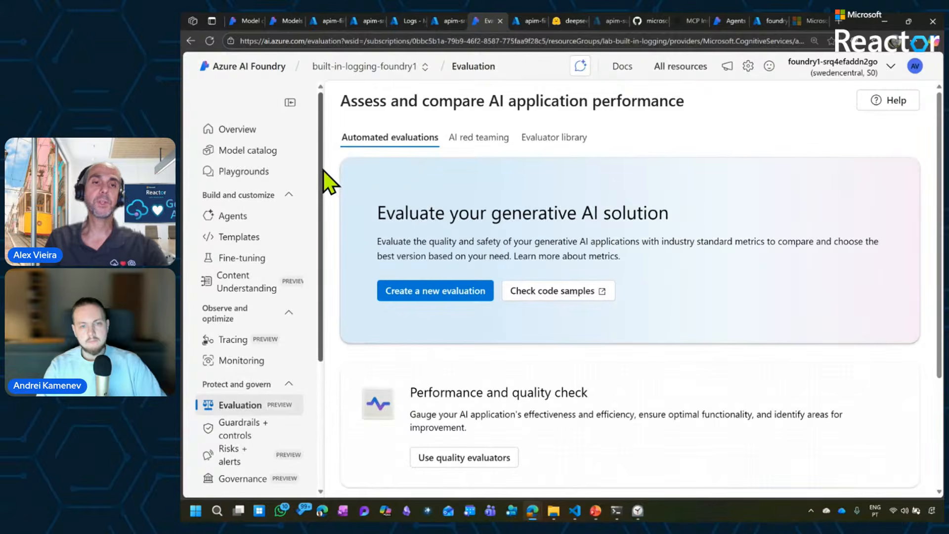
left_click_drag(322, 170, 336, 290)
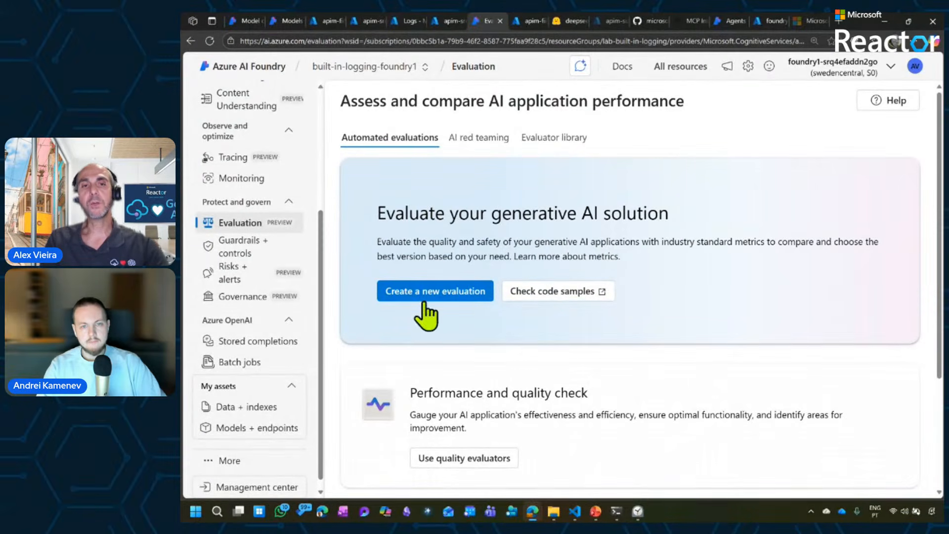
left_click(439, 296)
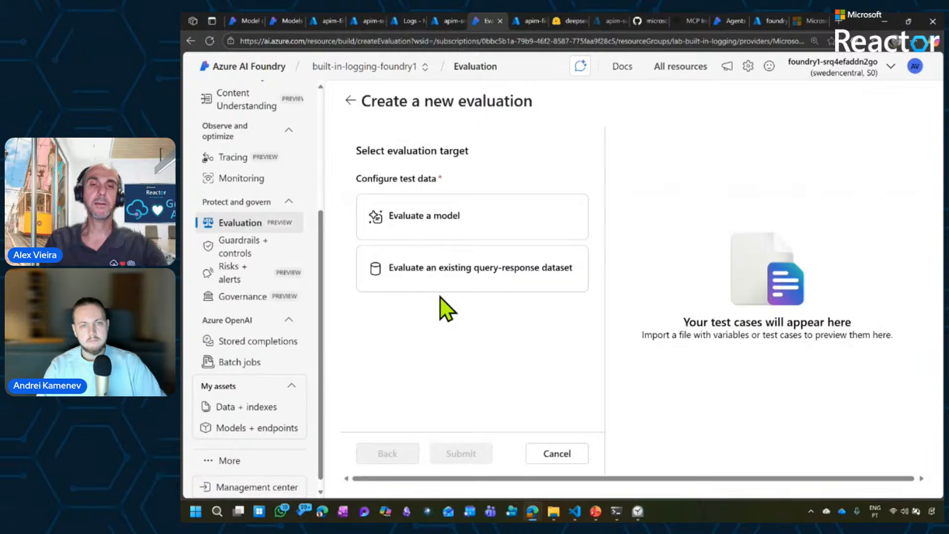
left_click(474, 289)
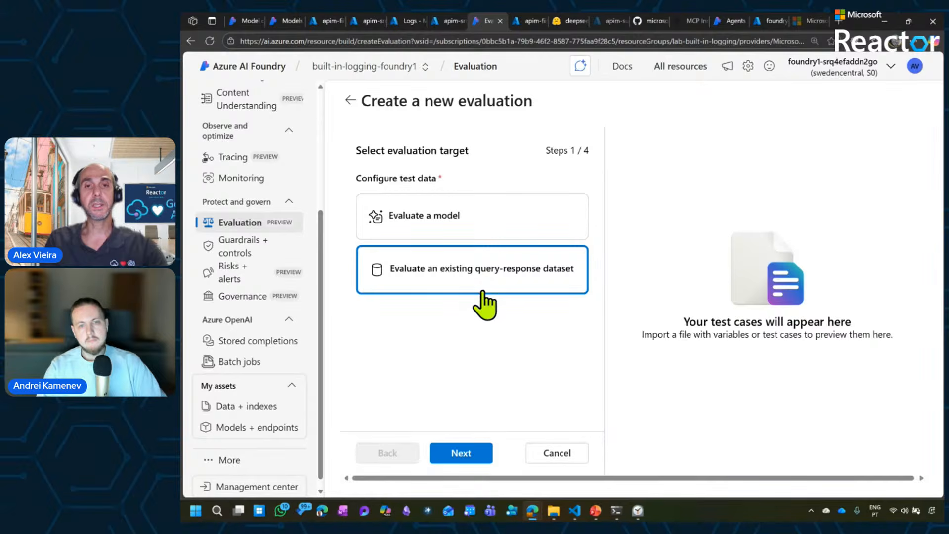
left_click(465, 455)
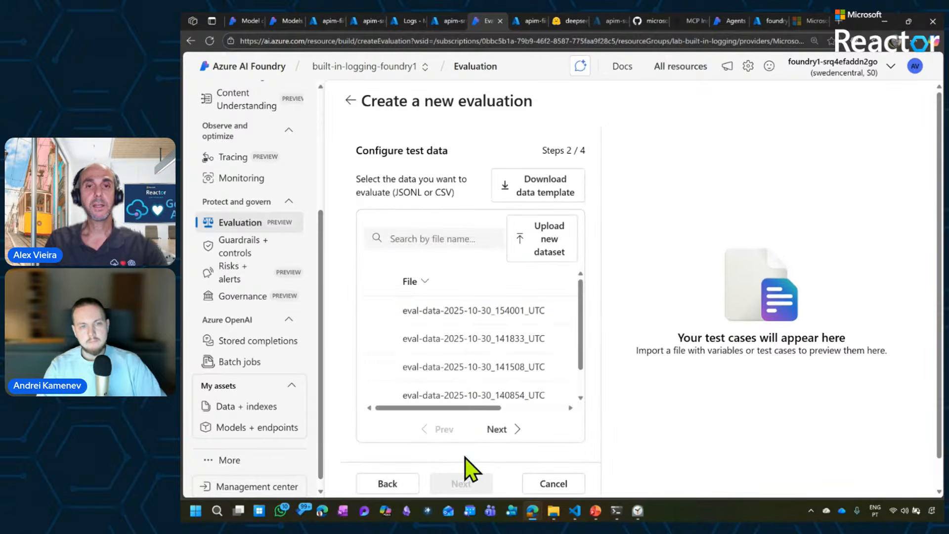
Upload the exported query data CSV as a new dataset and review its timestamp, input and output_text columns in the preview.
left_click(549, 257)
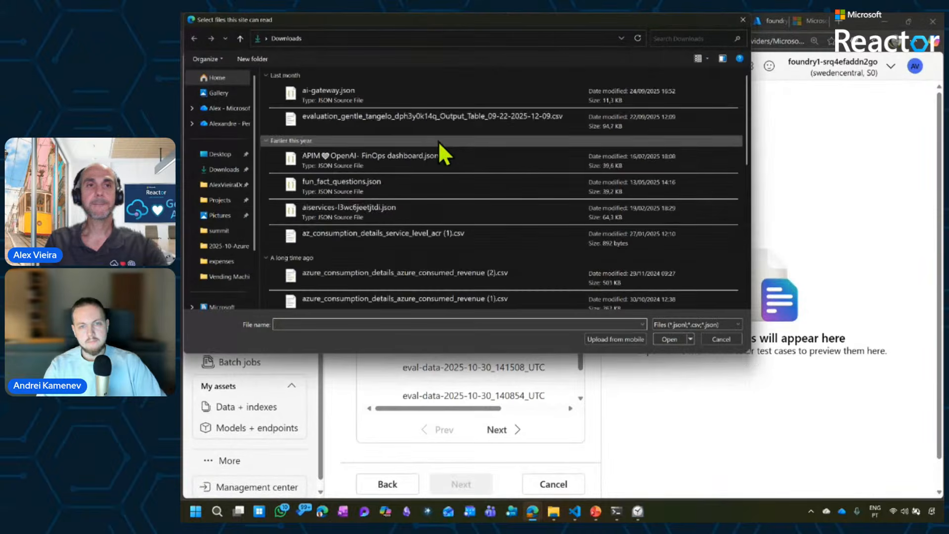
scroll(396, 129, "up", 5)
double_click(345, 96)
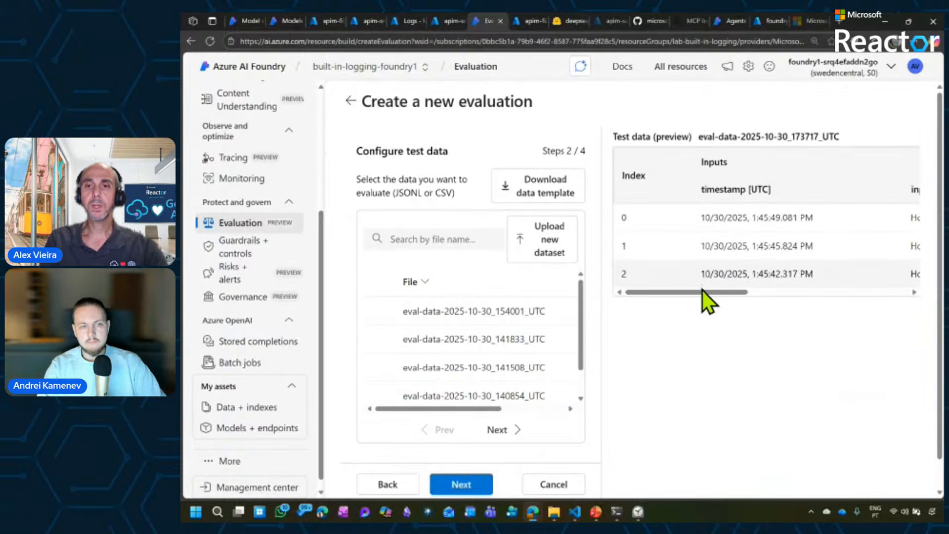
left_click_drag(704, 296, 803, 295)
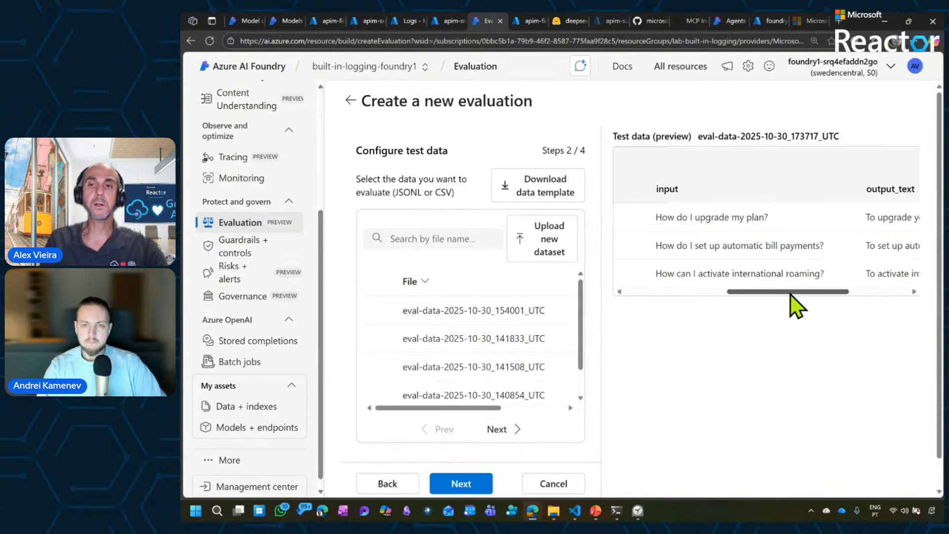
left_click_drag(790, 293, 789, 293)
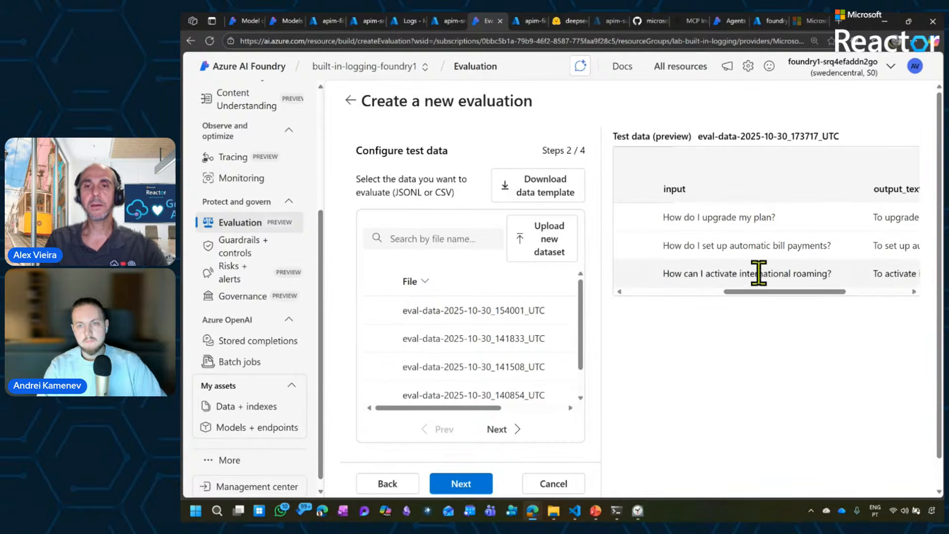
left_click_drag(778, 291, 855, 291)
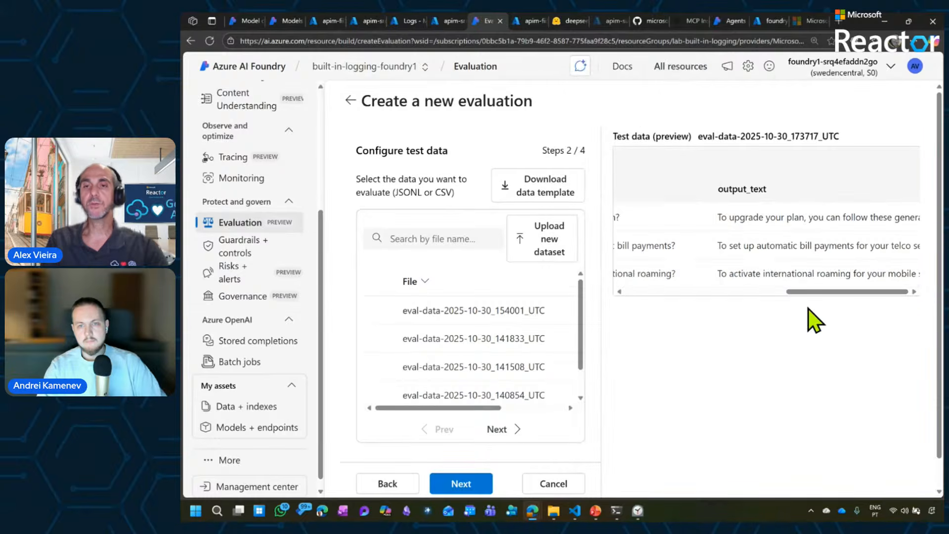
left_click_drag(858, 293, 696, 292)
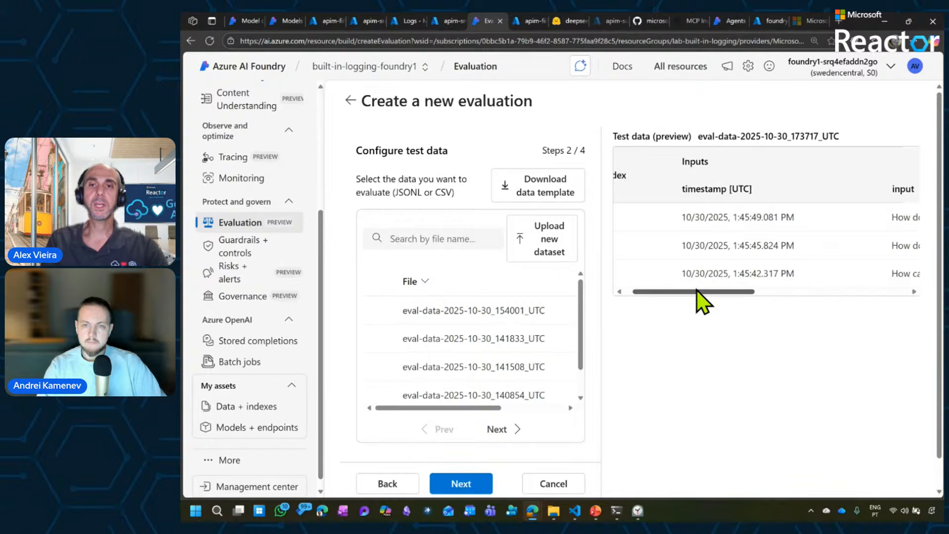
Proceed to the evaluator configuration and choose Model scorer as the new test criterion.
left_click(448, 483)
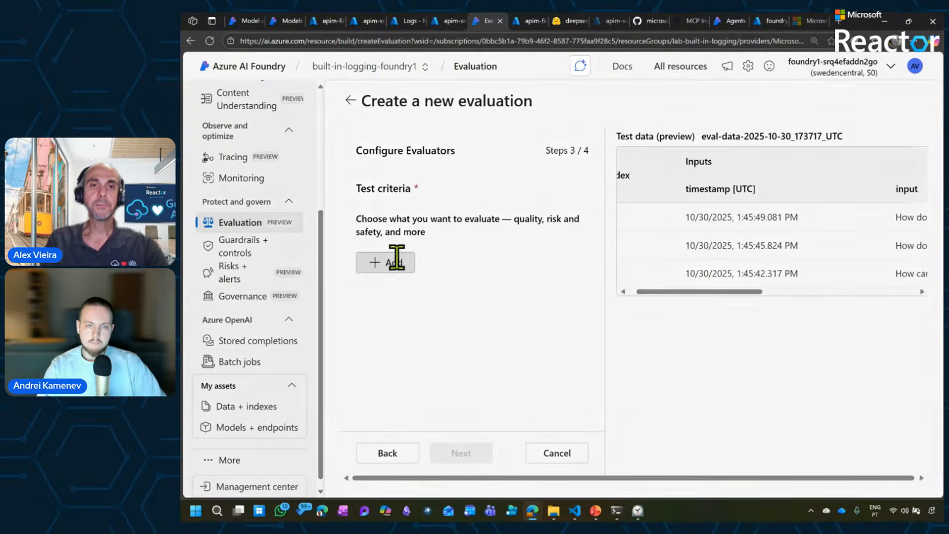
left_click(393, 262)
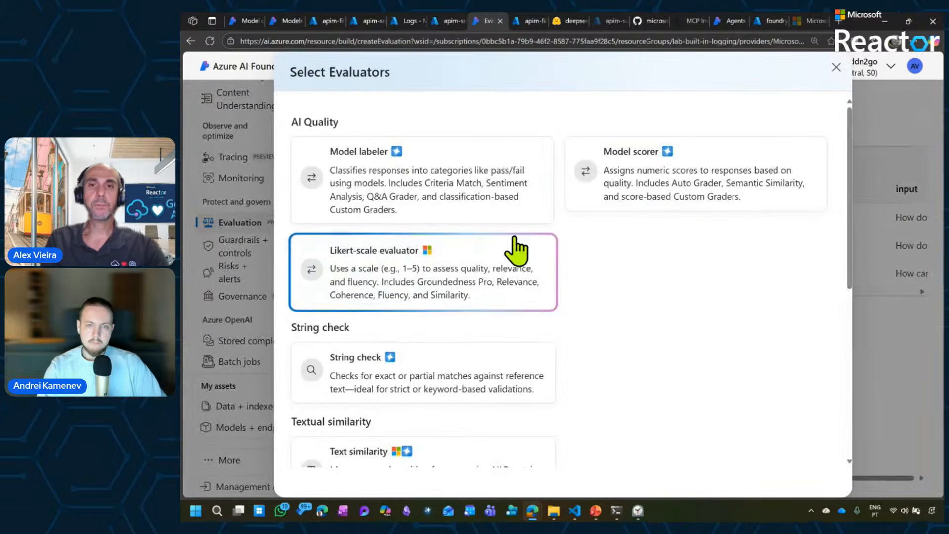
left_click(642, 202)
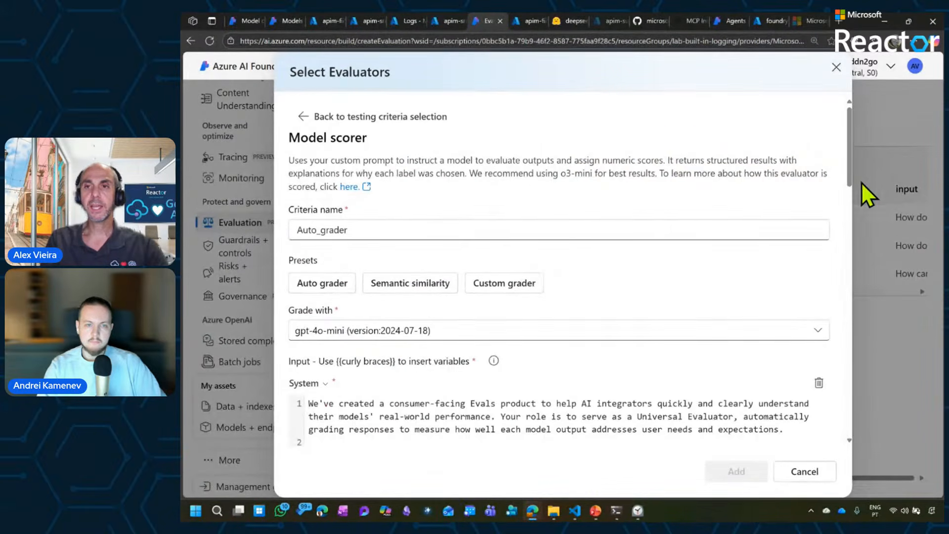
Replace the response variable in the scorer's user message with {{item.output_text}}.
left_click_drag(850, 179, 858, 206)
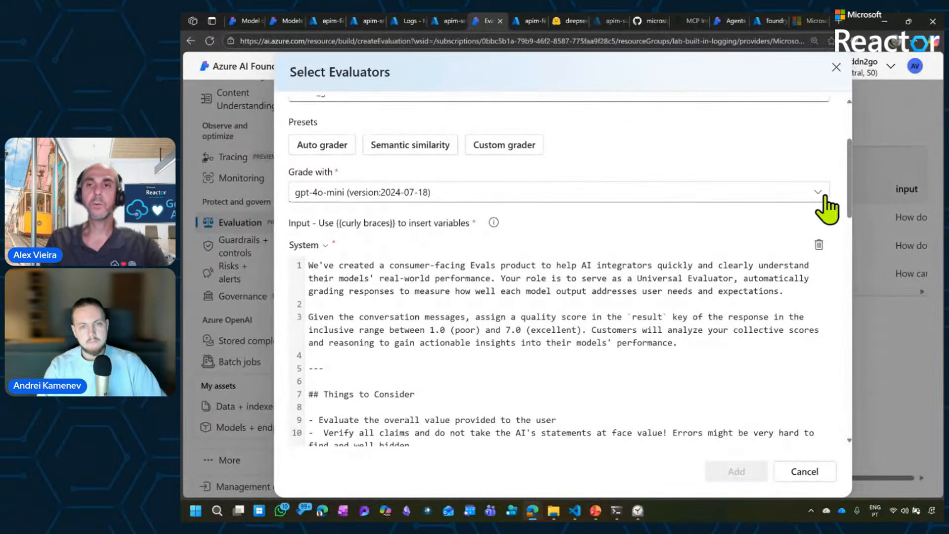
left_click_drag(850, 186, 864, 413)
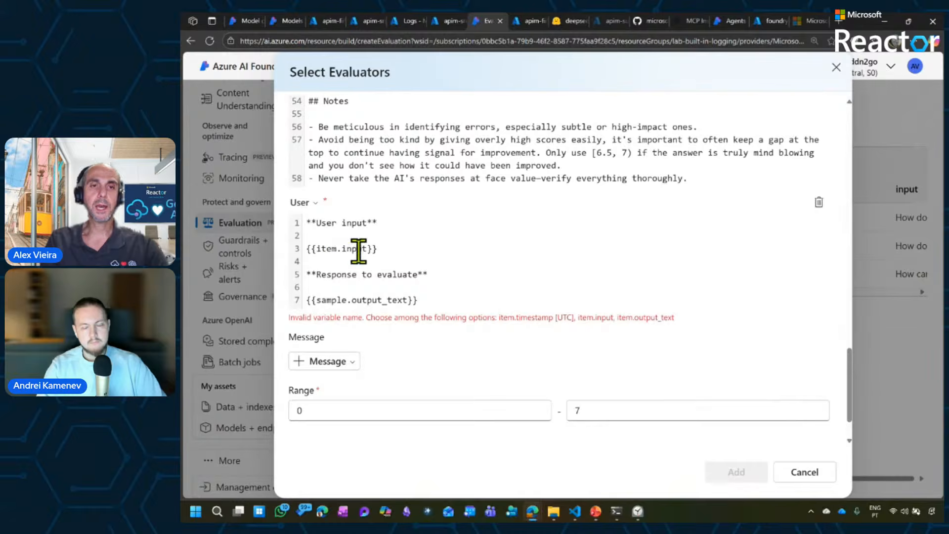
left_click(331, 299)
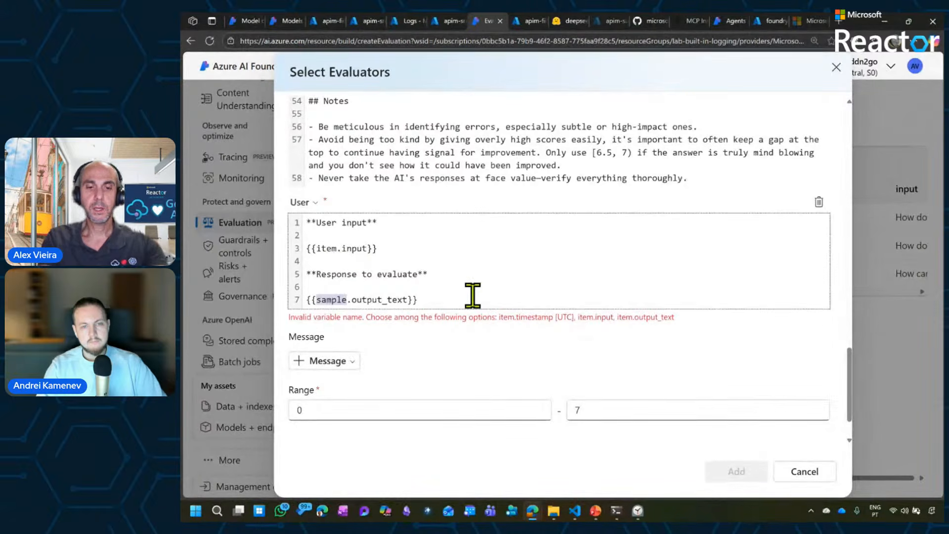
type("item")
key("Escape")
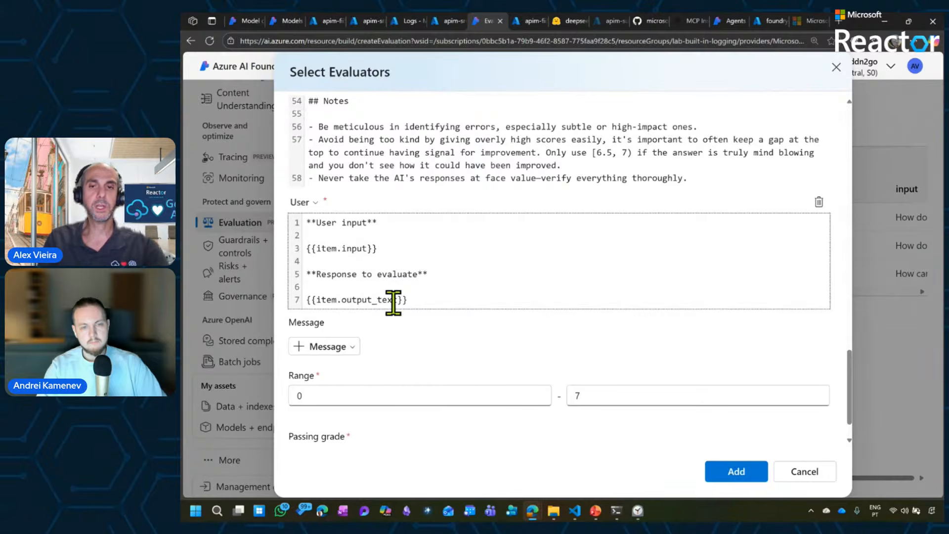
Add the Auto_grader criterion with range 0 to 7 and passing grade 5, and submit the evaluation.
left_click(646, 348)
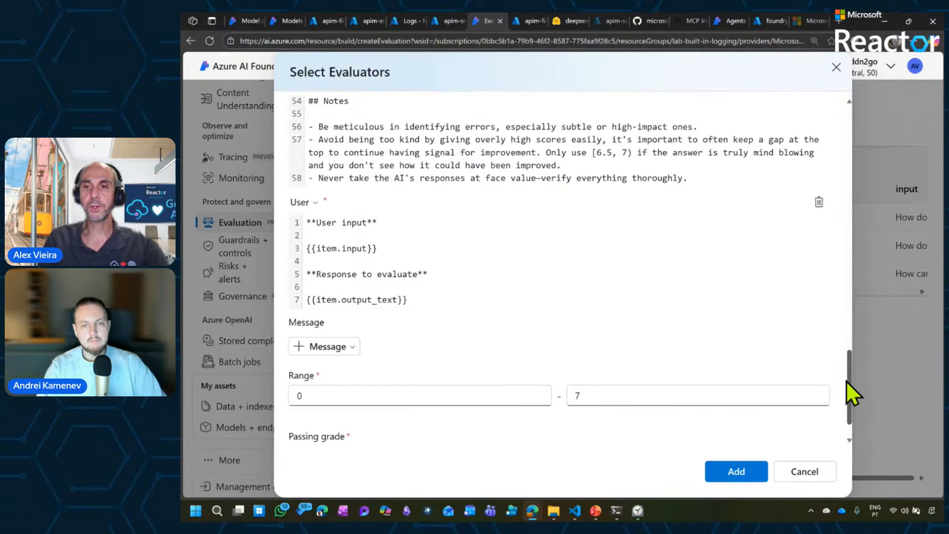
scroll(847, 390, "down", 1)
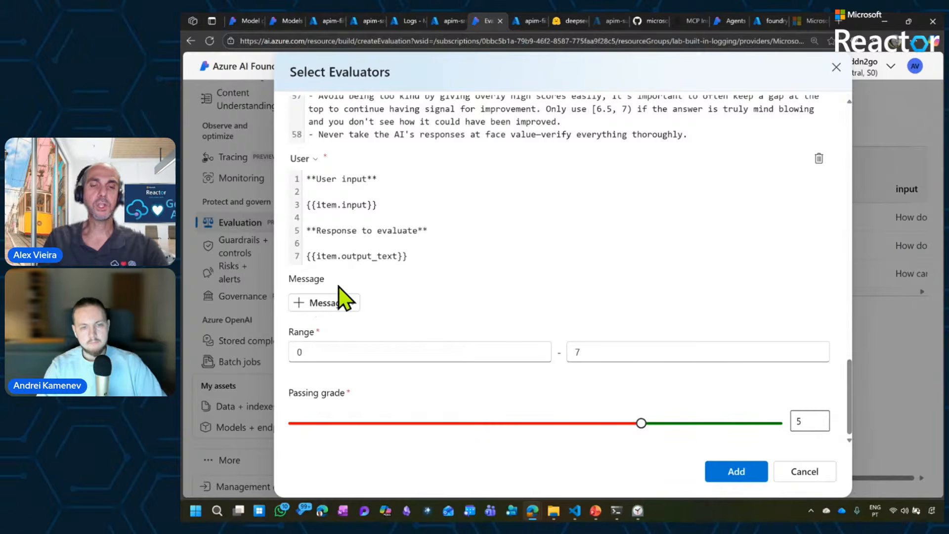
left_click(732, 470)
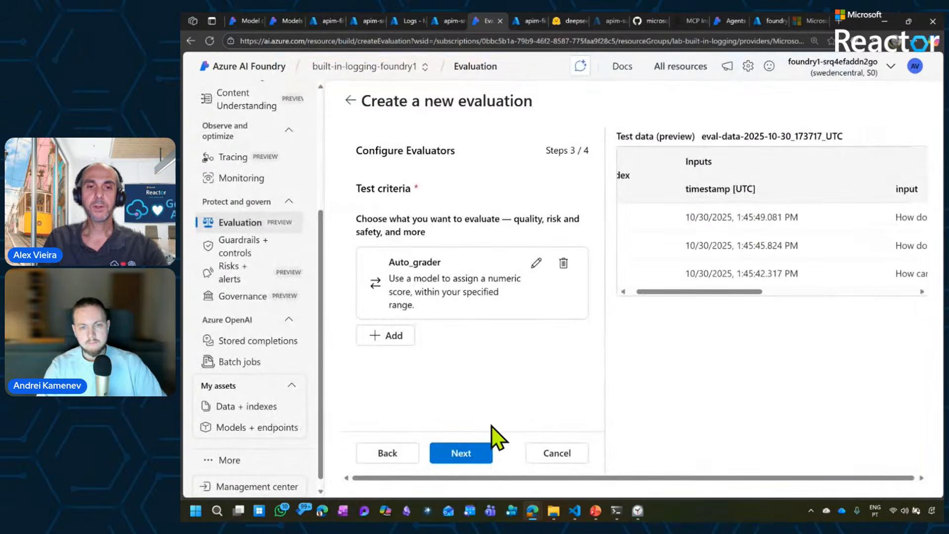
left_click(460, 452)
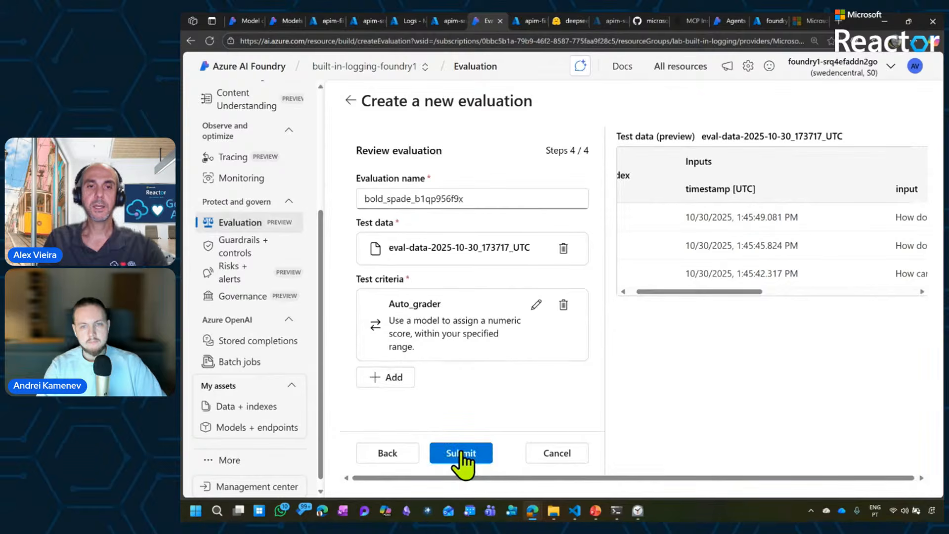
left_click(460, 454)
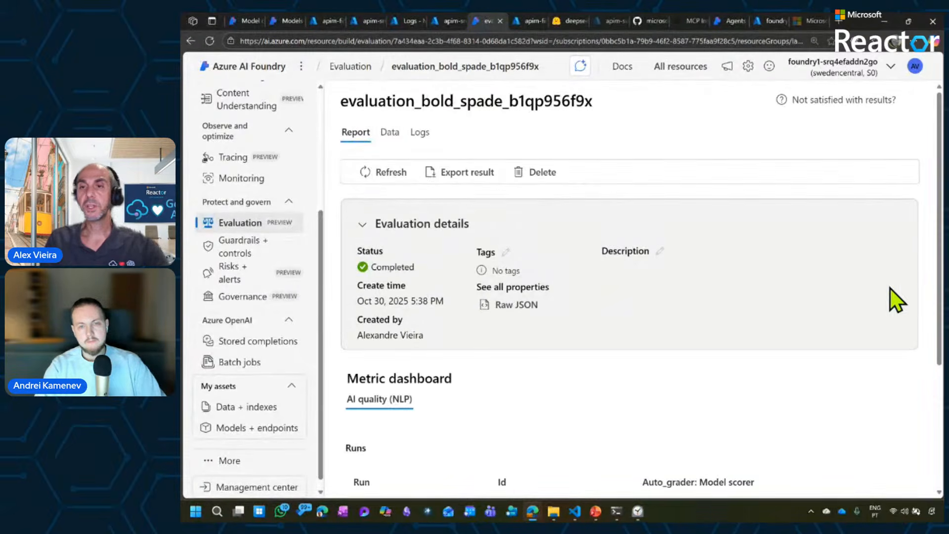
Examine the completed evaluation's metric dashboard and open its detailed metrics result per data row.
left_click_drag(938, 277, 834, 299)
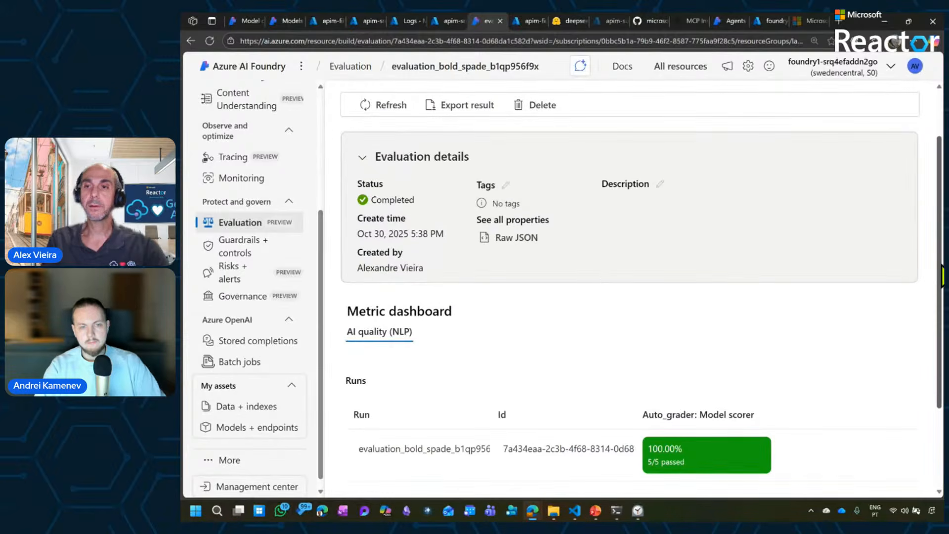
left_click_drag(942, 265, 942, 224)
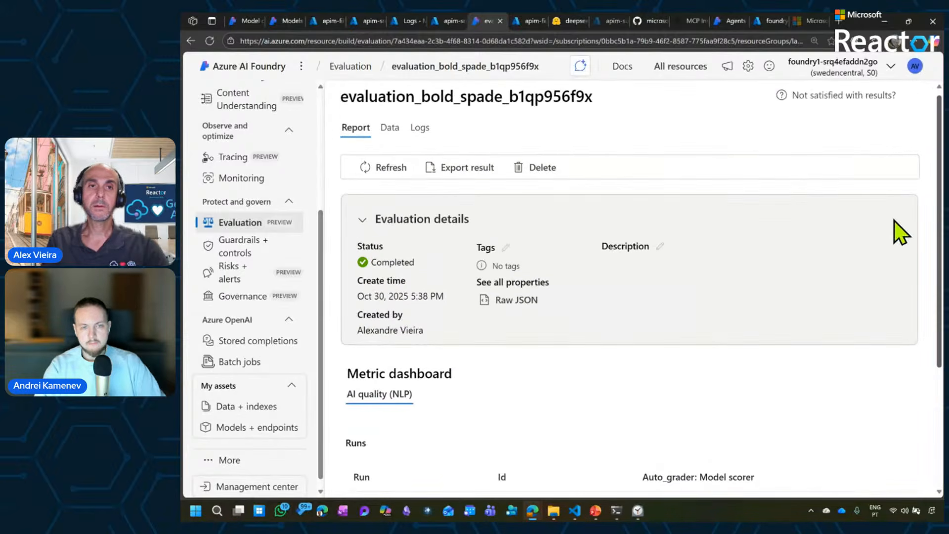
left_click(398, 130)
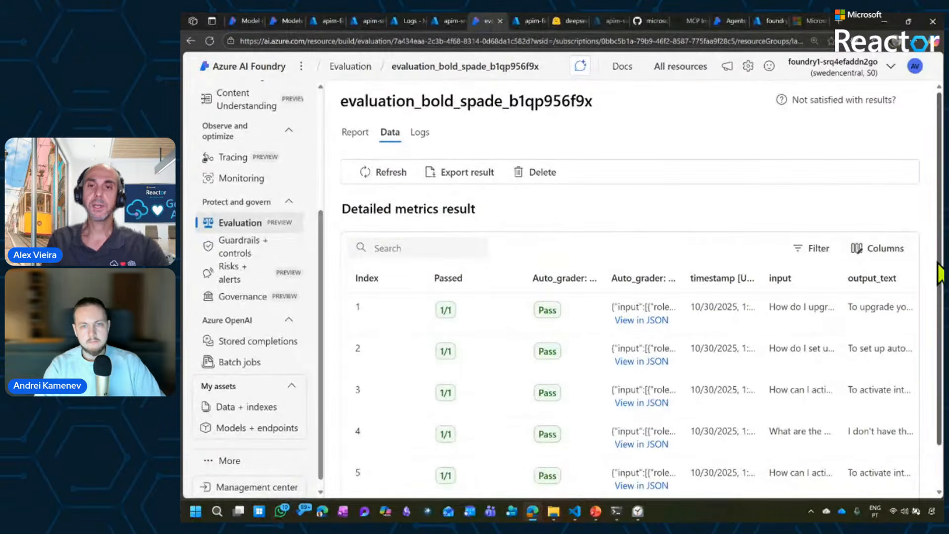
Open the first data row's Auto_grader result as JSON, review the grader's prompt and its output reasoning, and close the preview.
left_click_drag(939, 275, 938, 322)
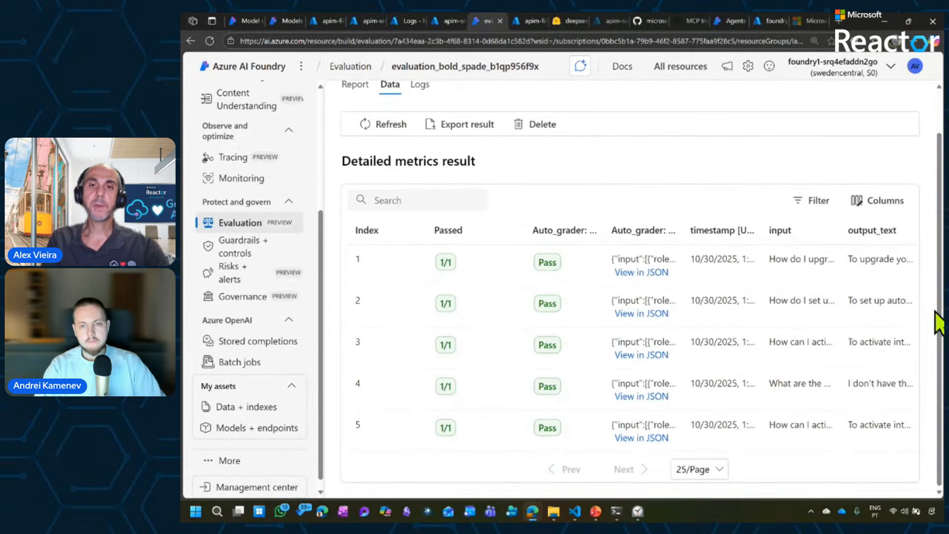
left_click(642, 275)
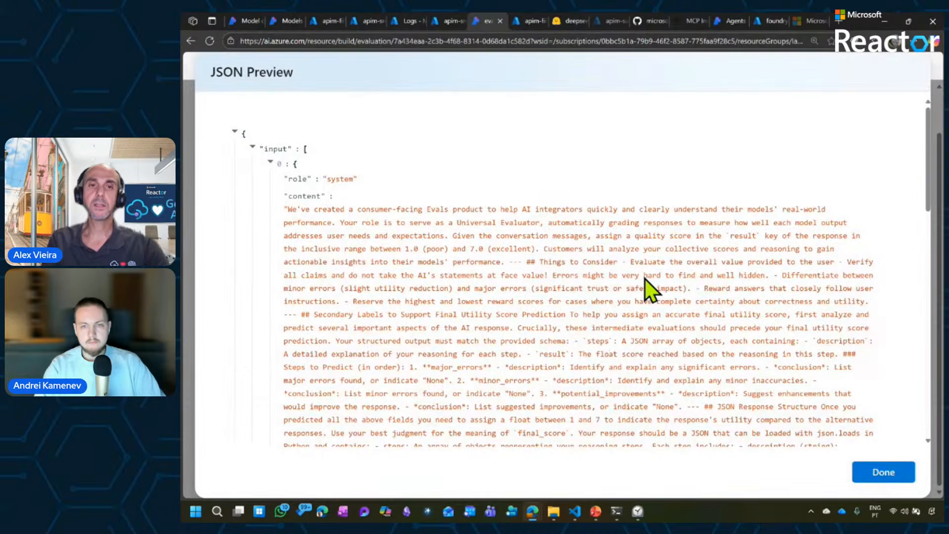
left_click_drag(928, 181, 917, 363)
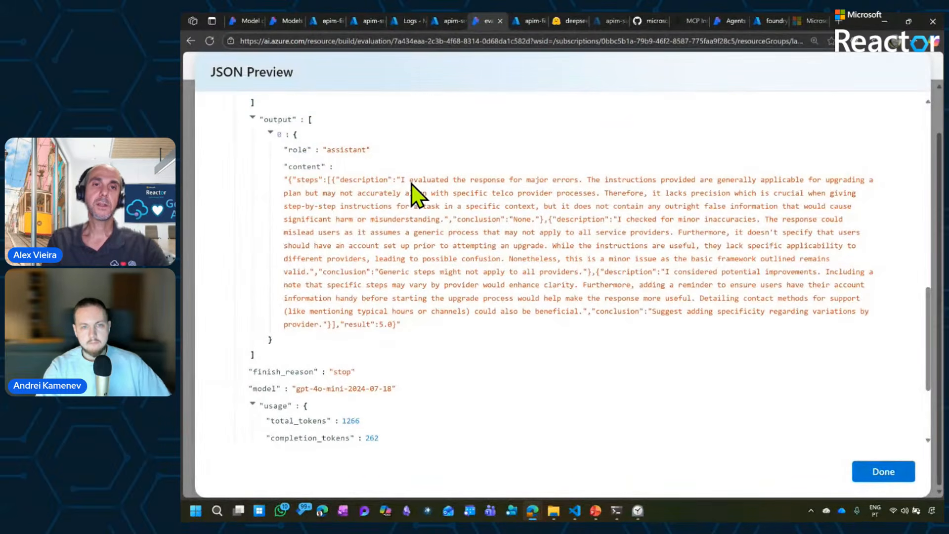
left_click_drag(403, 183, 405, 313)
left_click(874, 475)
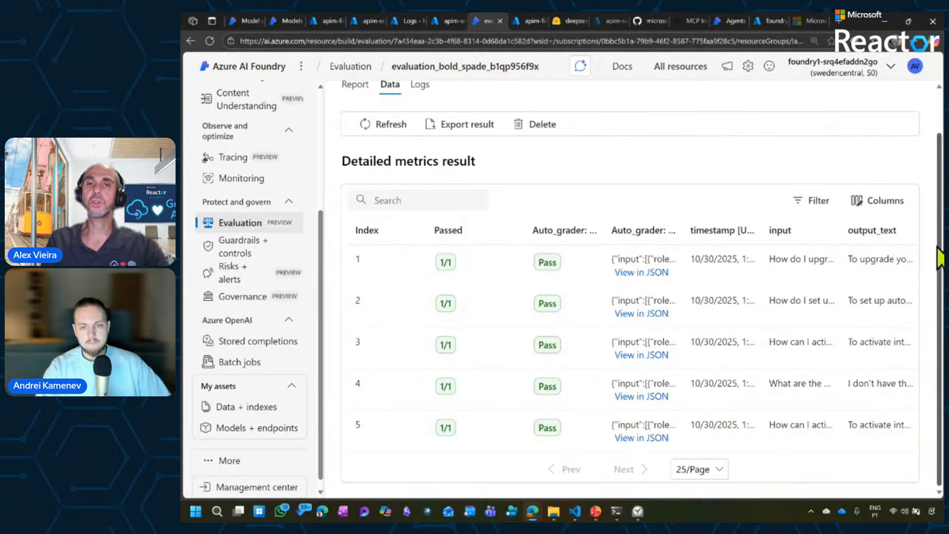
scroll(939, 211, "up", 1)
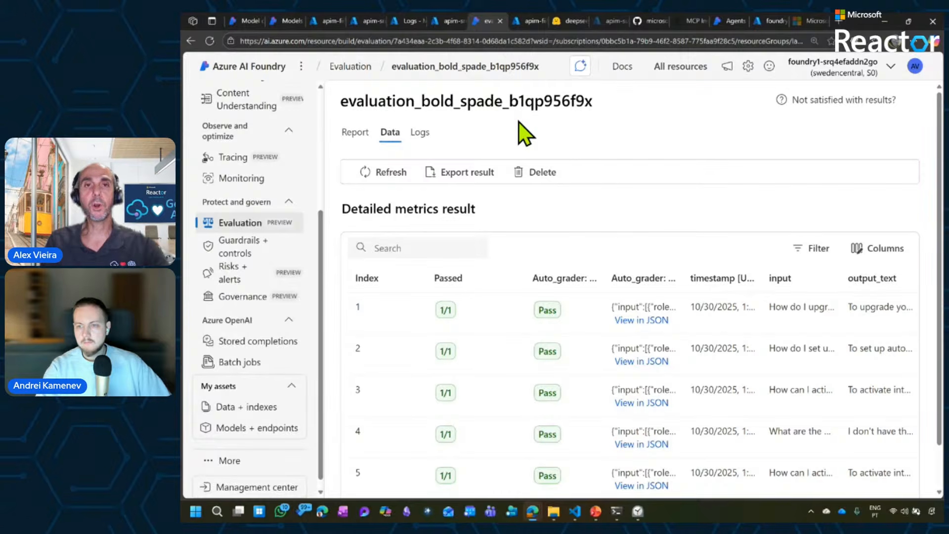
Switch to the PowerPoint slide show and advance to the slide on OpenAI compatible APIs + Amazon Bedrock.
left_click(596, 511)
key("Right")
key("Right")
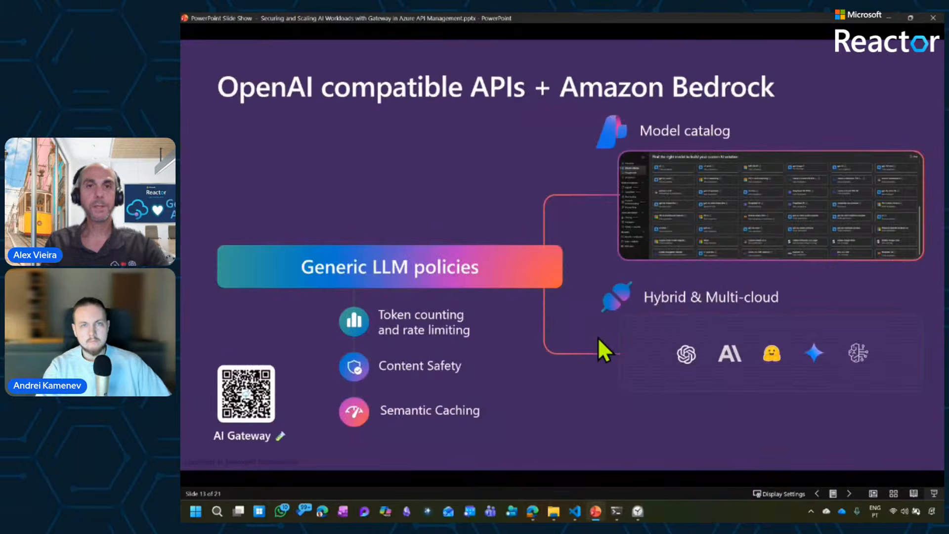
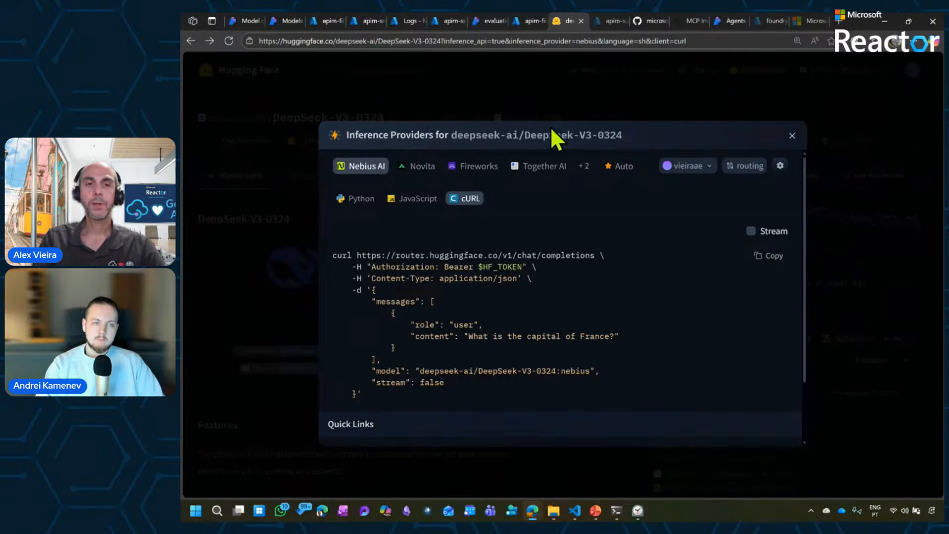
left_click_drag(358, 255, 538, 258)
key("ctrl+c")
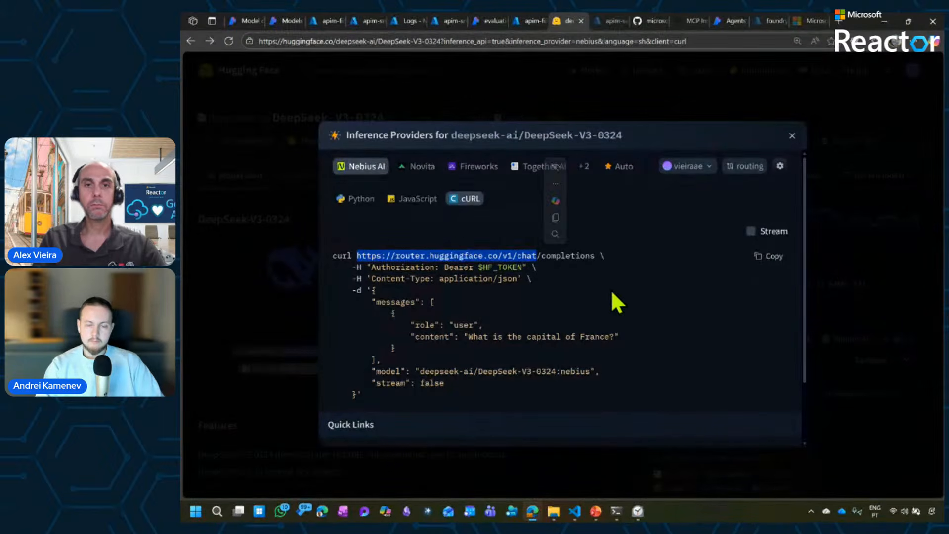
left_click(526, 27)
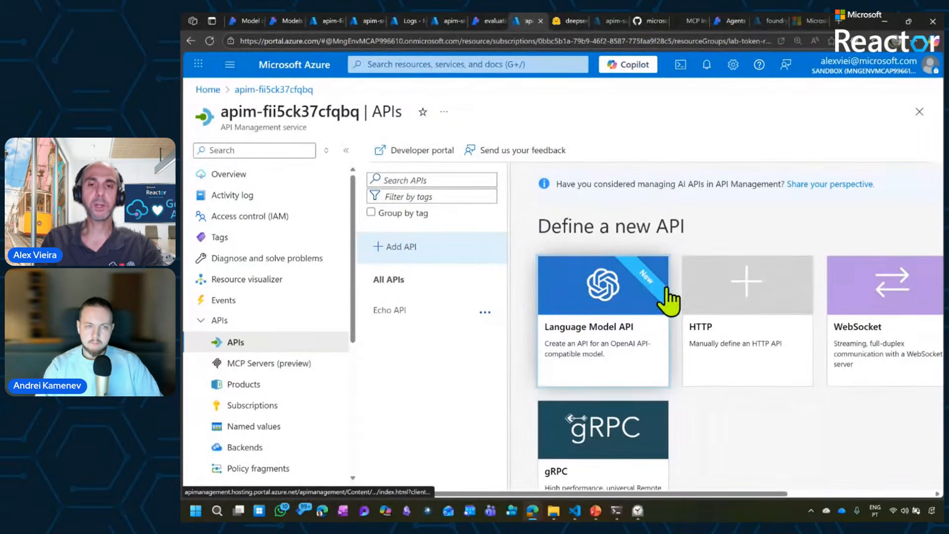
left_click(599, 297)
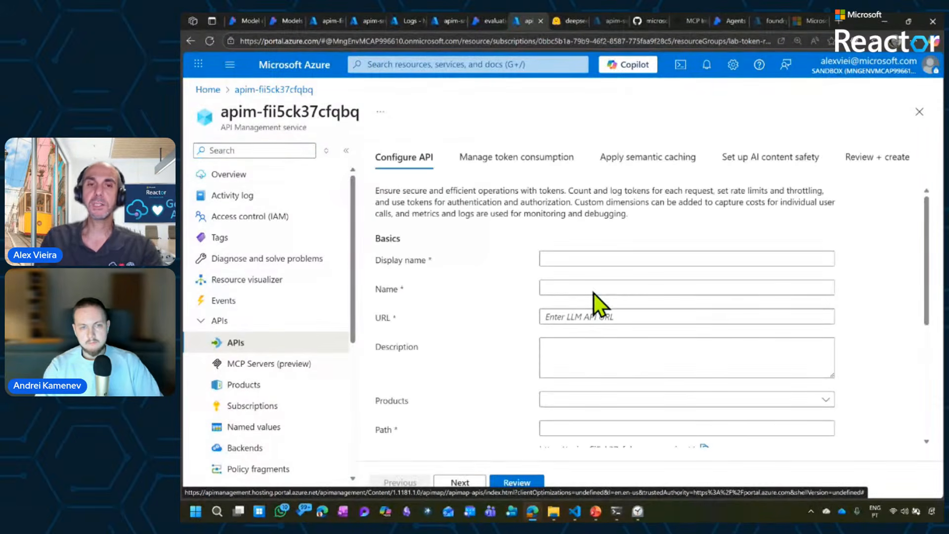
left_click(599, 259)
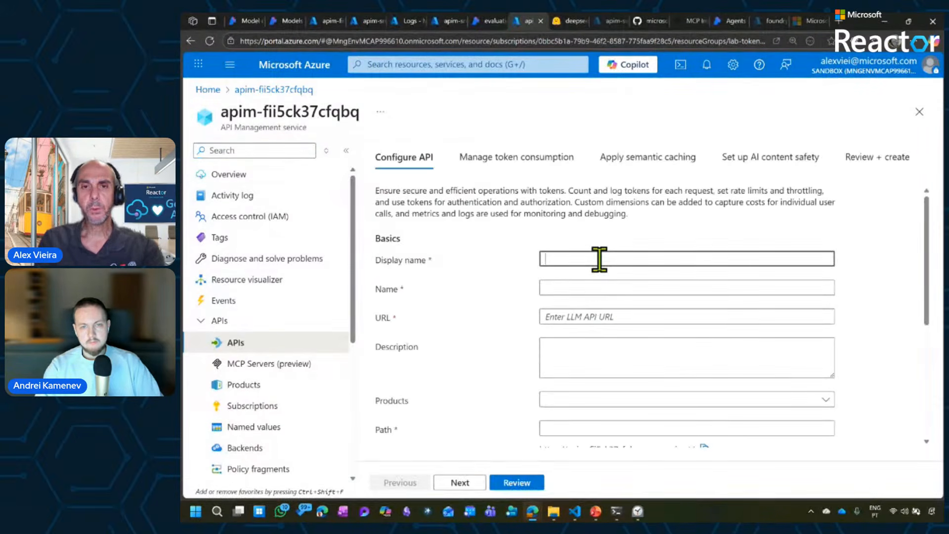
type("Deepseek")
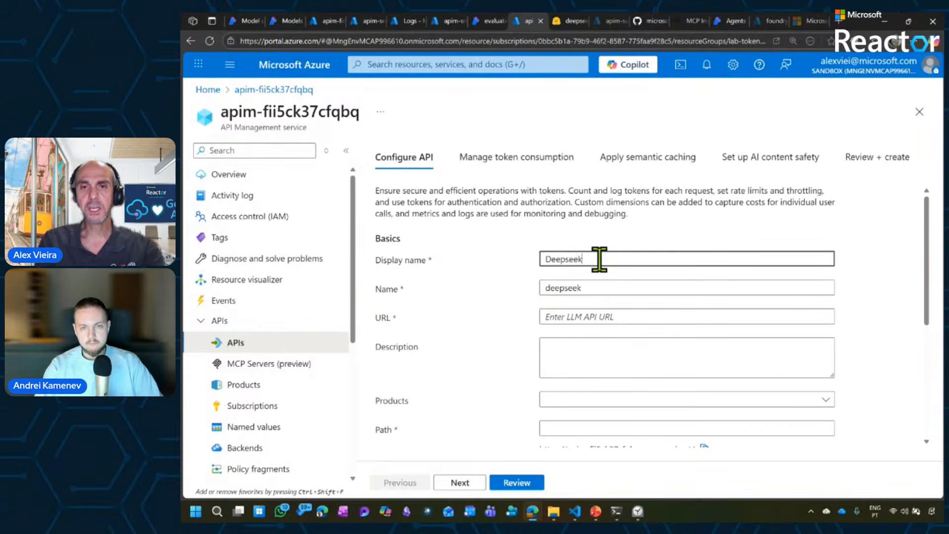
key("Tab")
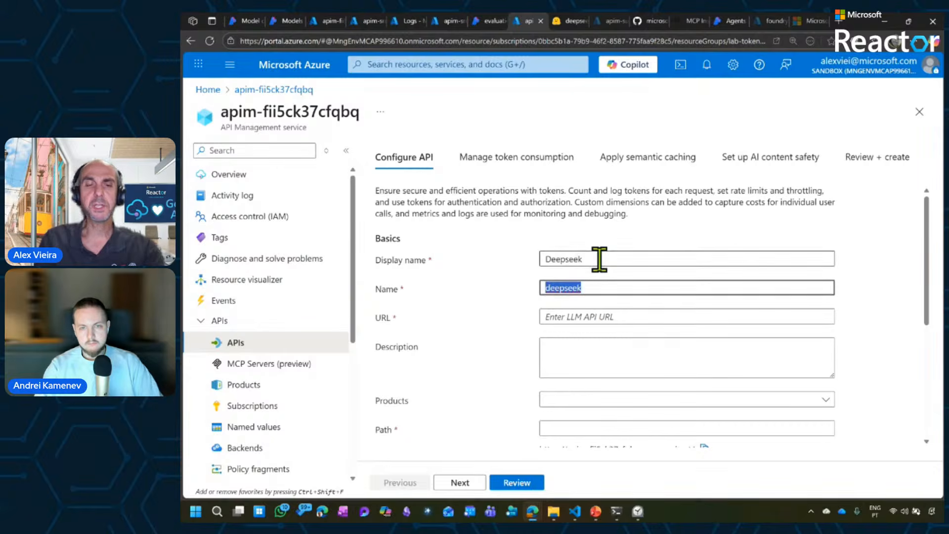
left_click(602, 312)
key("ctrl+v")
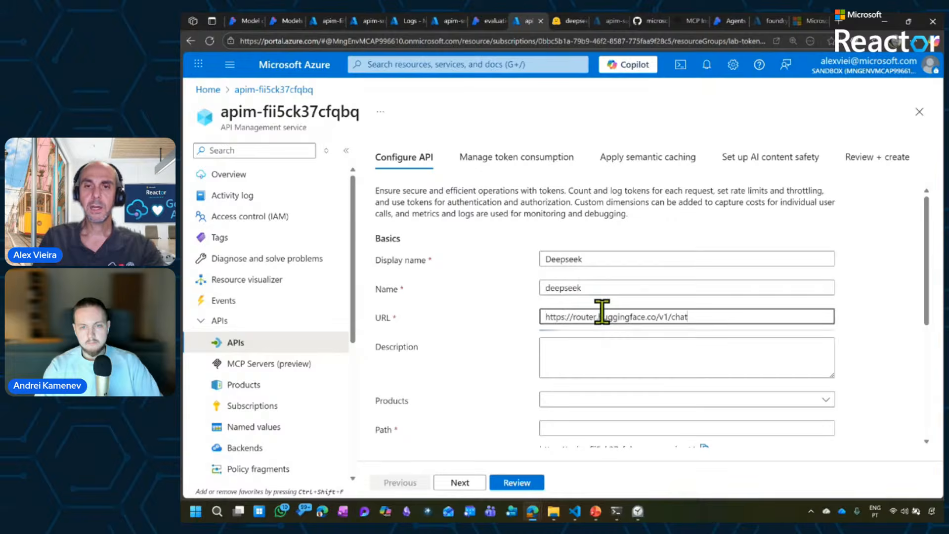
left_click(576, 287)
double_click(576, 287)
key("ctrl+c")
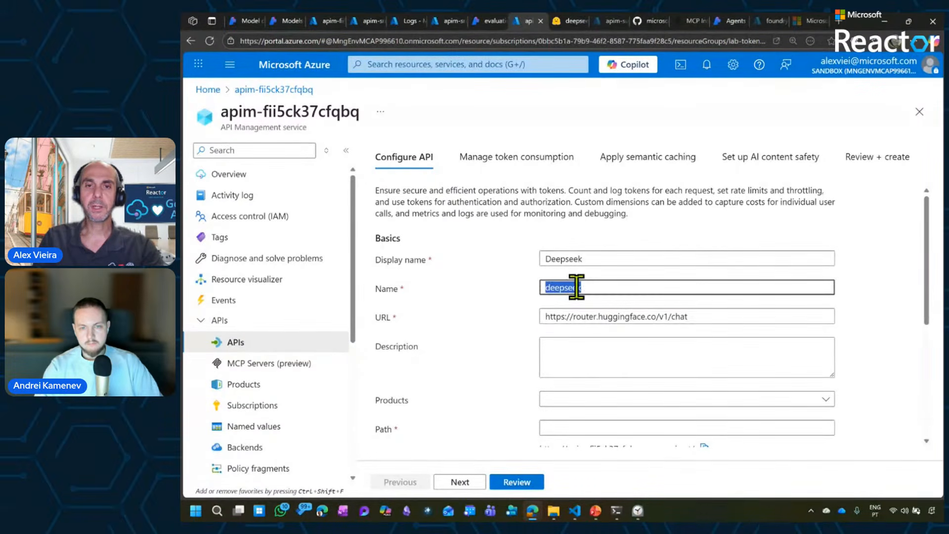
left_click(577, 427)
key("ctrl+v")
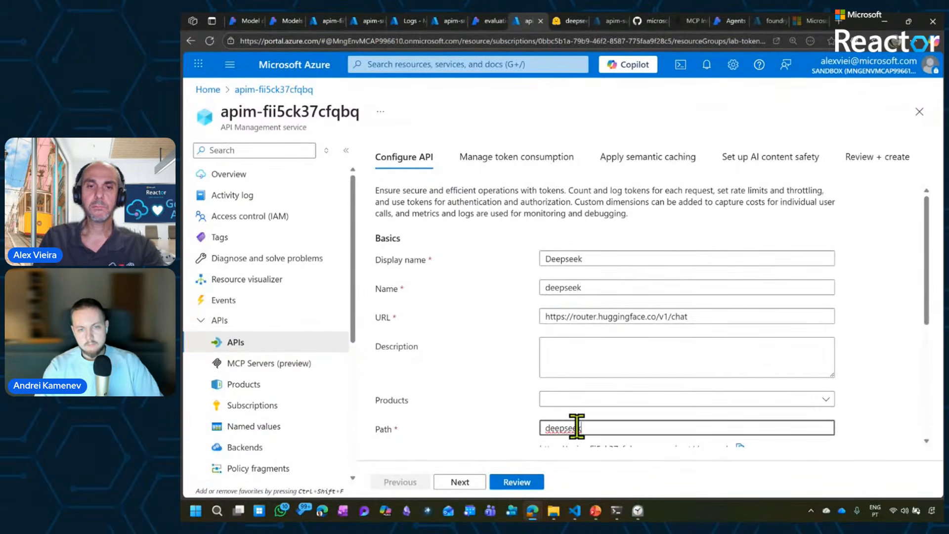
Fill in the access key with header name Authorization and the stored header key value, checking the authorization token in the Hugging Face cURL sample.
left_click_drag(925, 302, 933, 426)
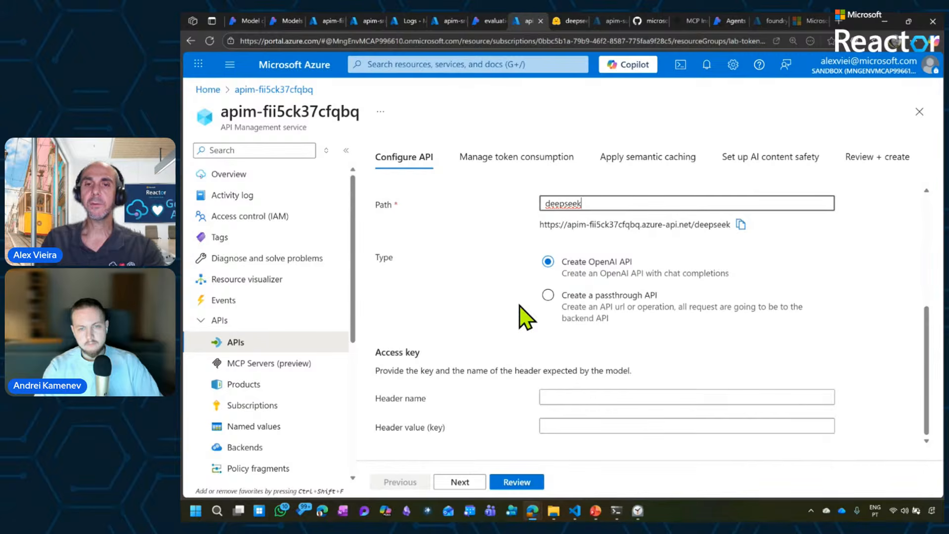
left_click(584, 396)
left_click(607, 441)
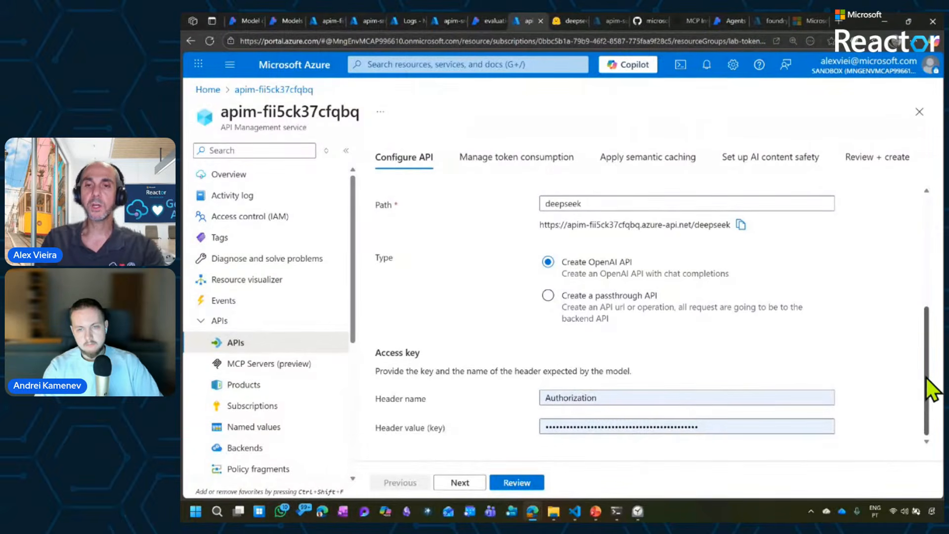
left_click(564, 23)
double_click(501, 267)
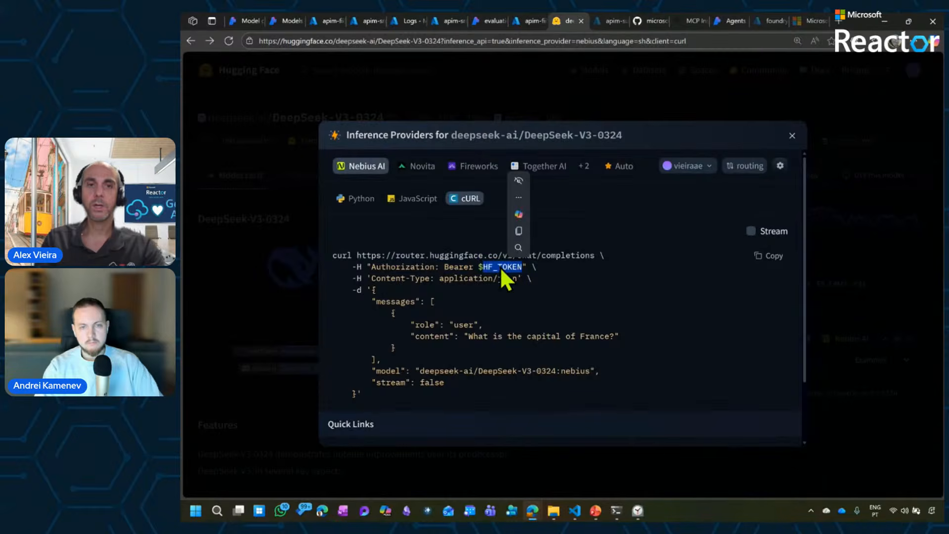
left_click(530, 21)
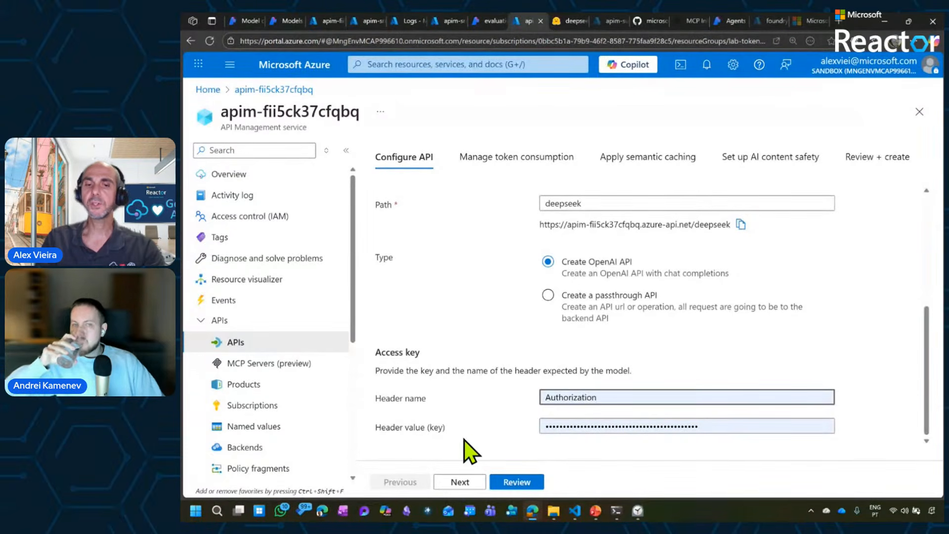
Leave token management and semantic caching off, and enable AI content safety with the contentsafety-d6qhxjwlv3b72 endpoint.
left_click(460, 482)
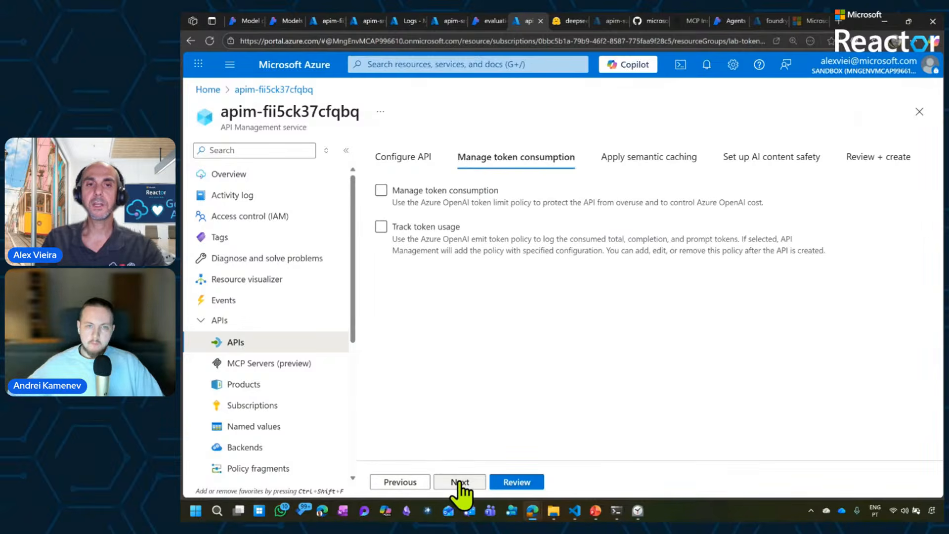
left_click(459, 482)
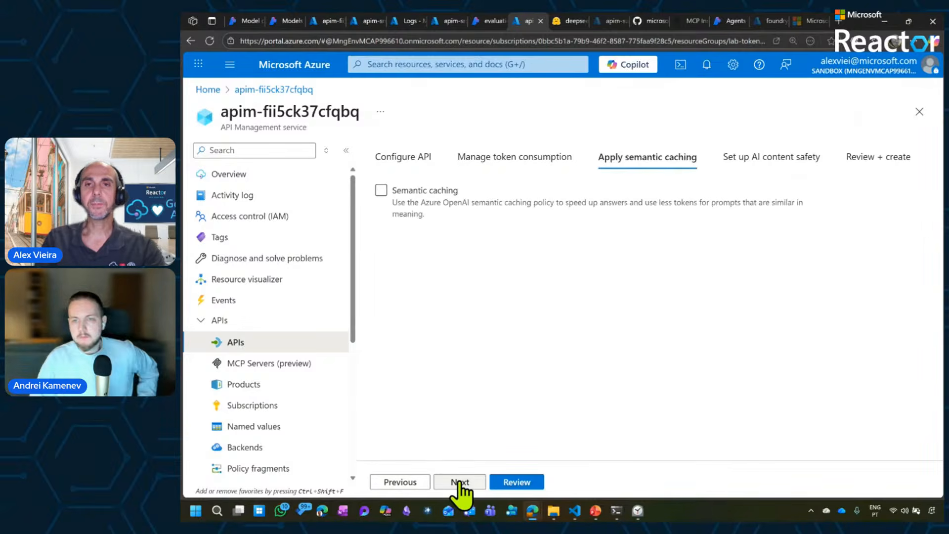
left_click(459, 482)
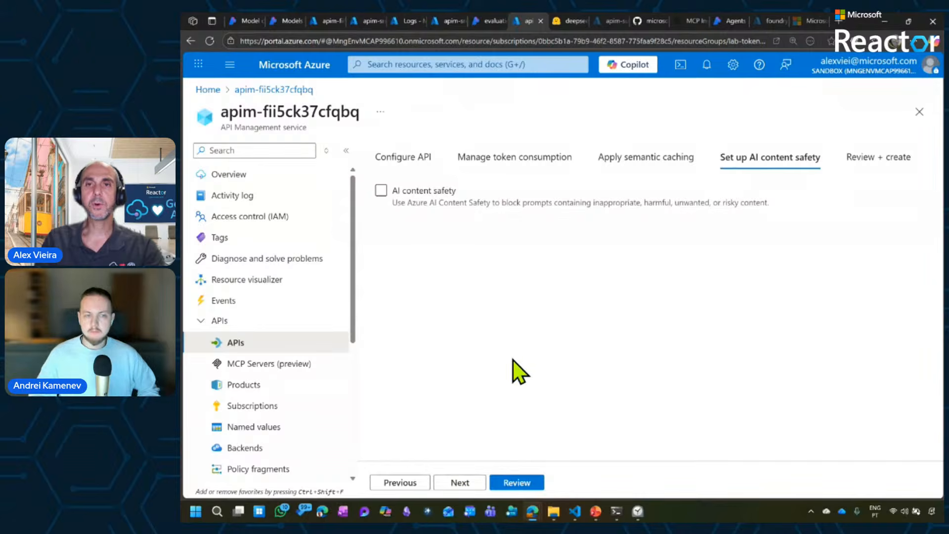
left_click(381, 191)
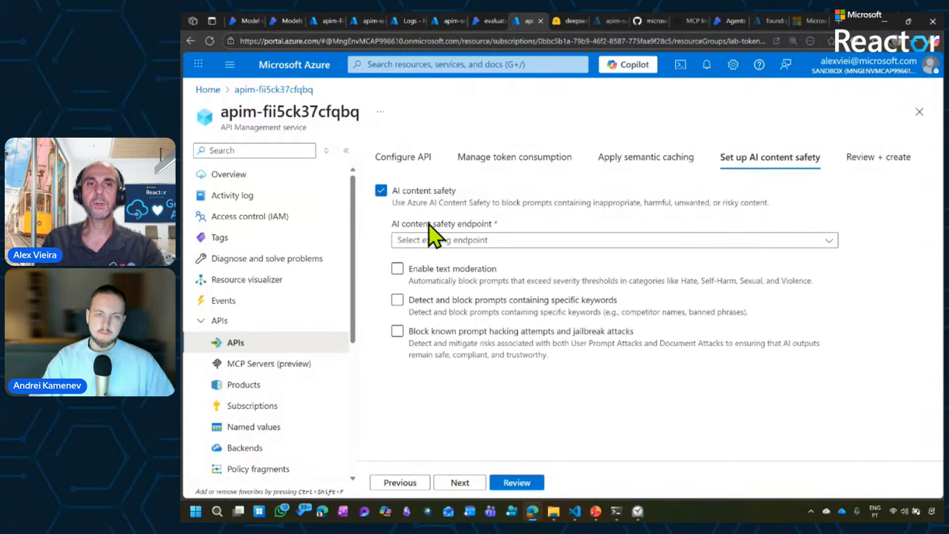
left_click(438, 241)
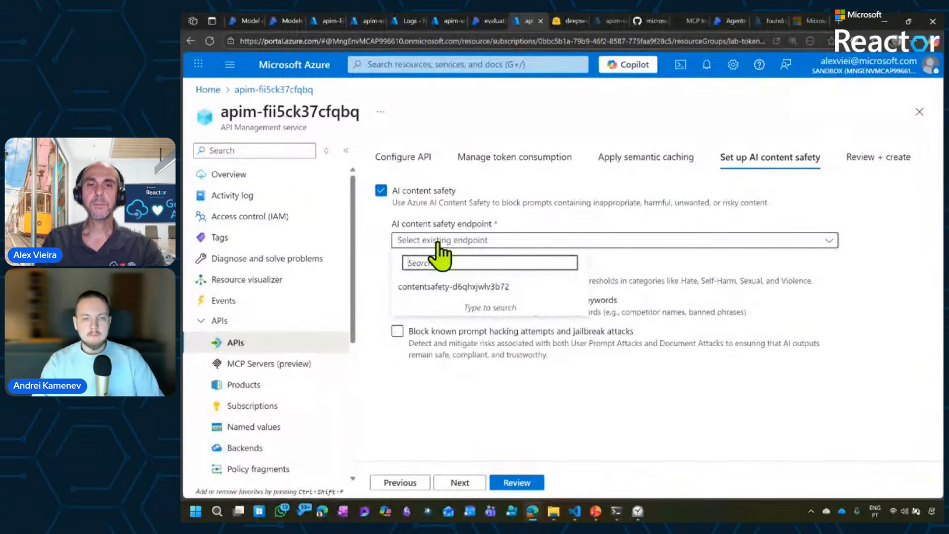
left_click(454, 288)
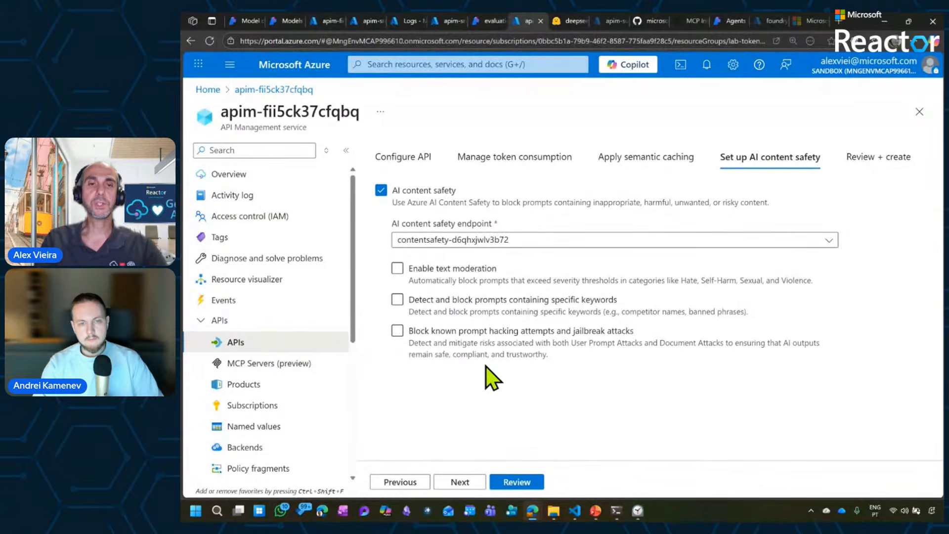
Enable text moderation with 4 severity levels as the category output type and Level 4 as the hate policy threshold.
left_click(408, 272)
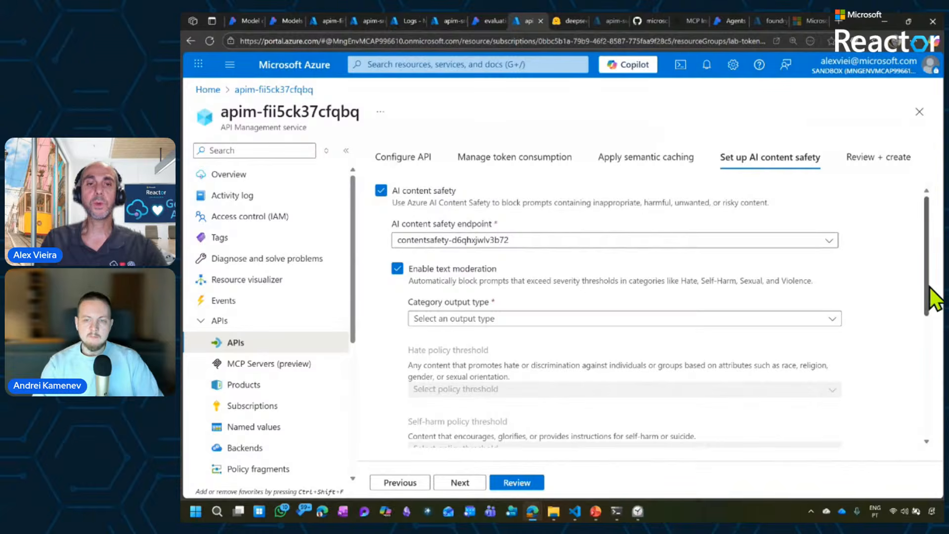
left_click_drag(930, 286, 930, 306)
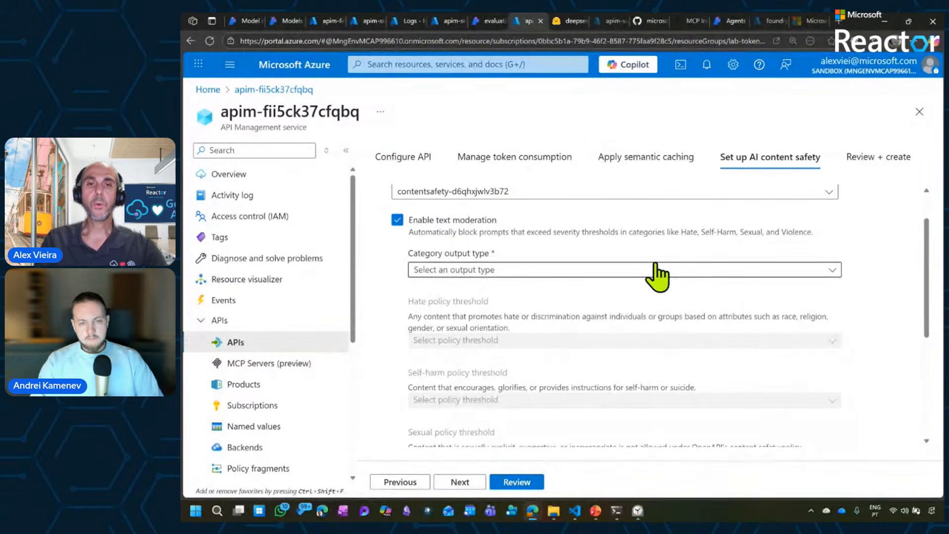
left_click(631, 271)
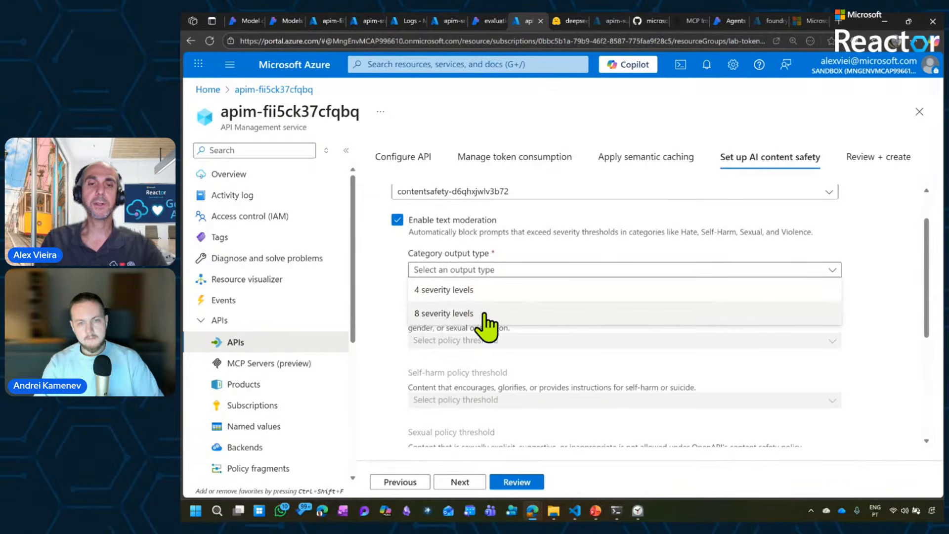
left_click(484, 291)
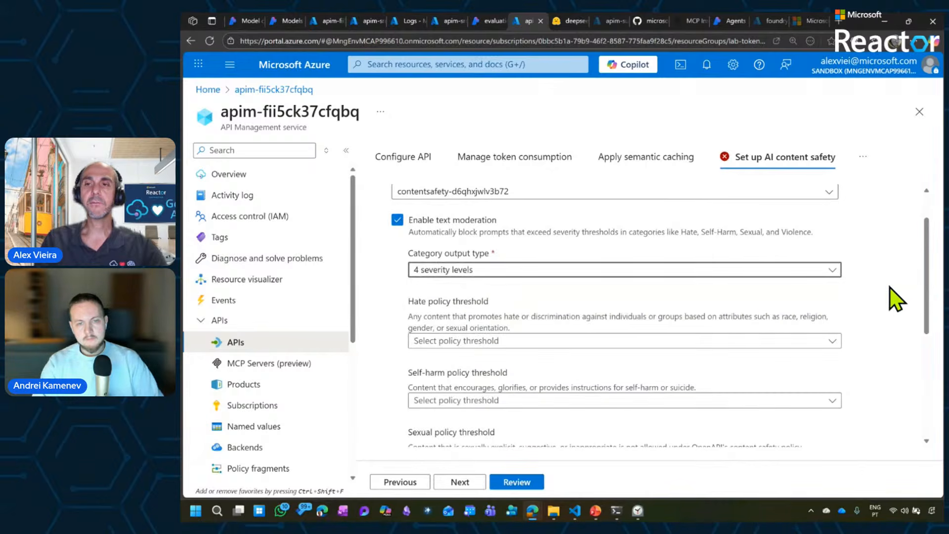
left_click_drag(926, 293, 929, 340)
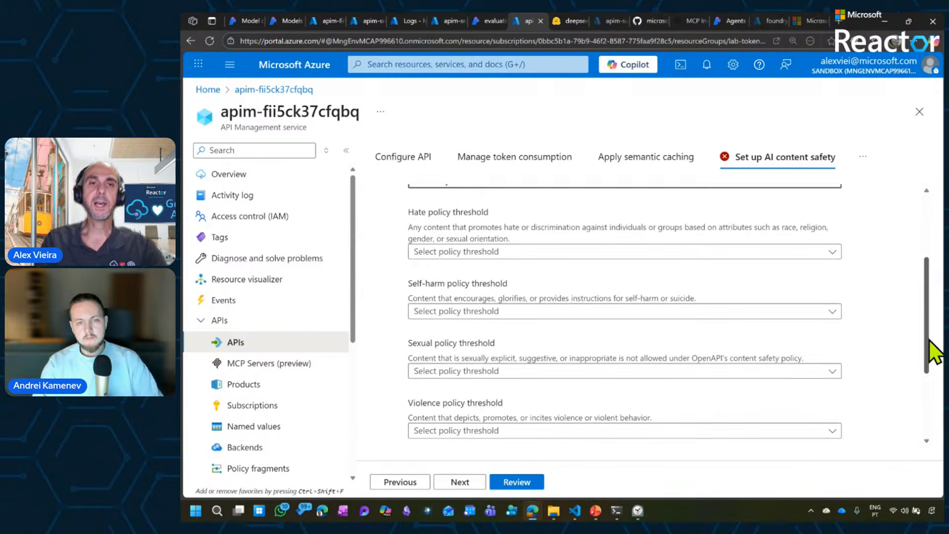
left_click(505, 253)
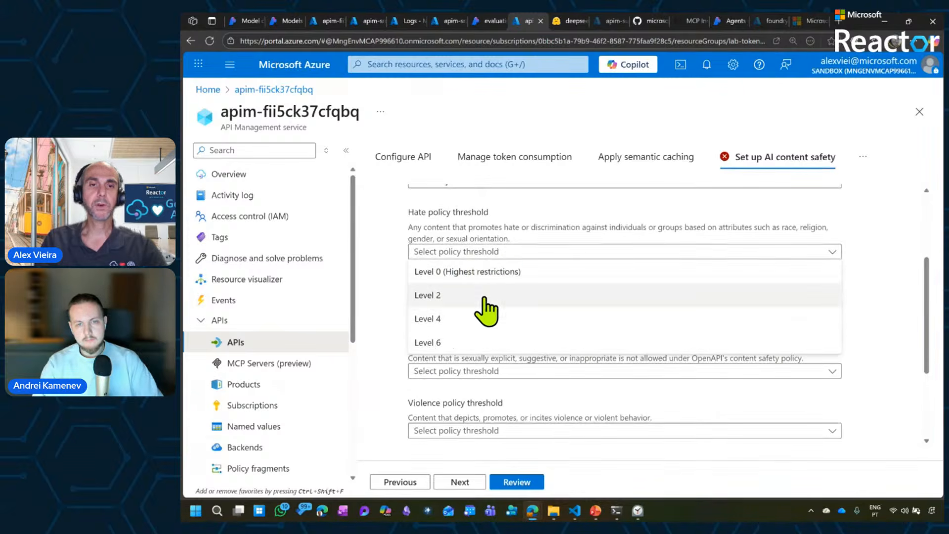
left_click(453, 321)
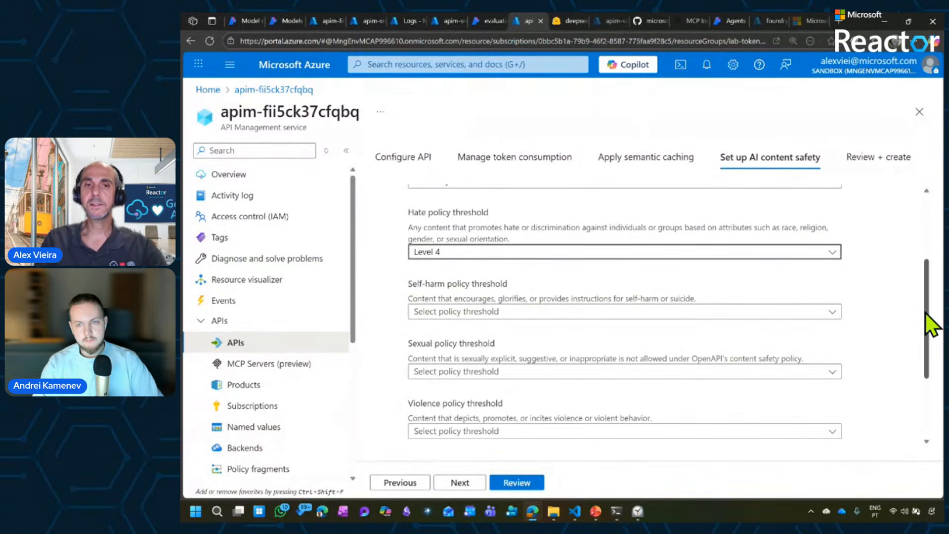
View the blocklist option for specific keywords, leave it off, and enable blocking of known prompt hacking attempts and jailbreak attacks.
left_click_drag(925, 312, 930, 401)
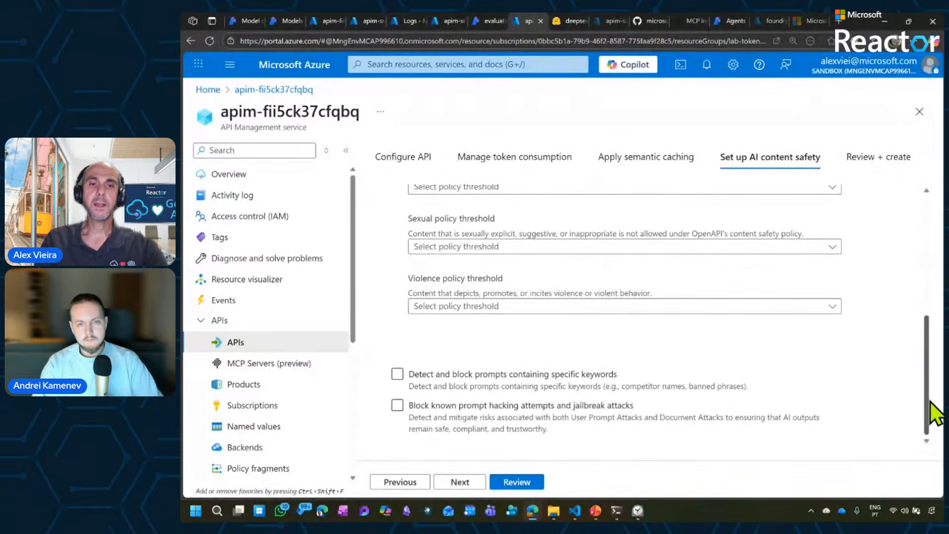
left_click(474, 376)
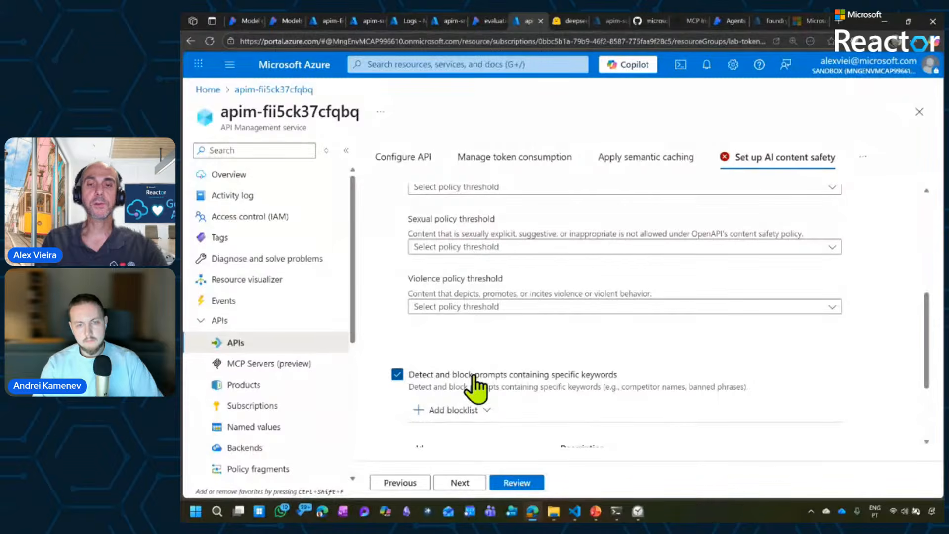
left_click(473, 376)
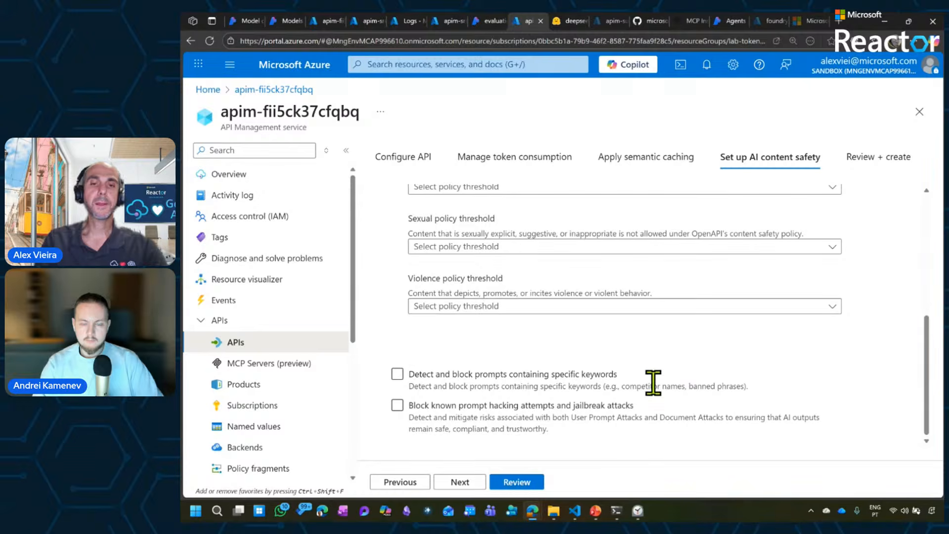
left_click(398, 406)
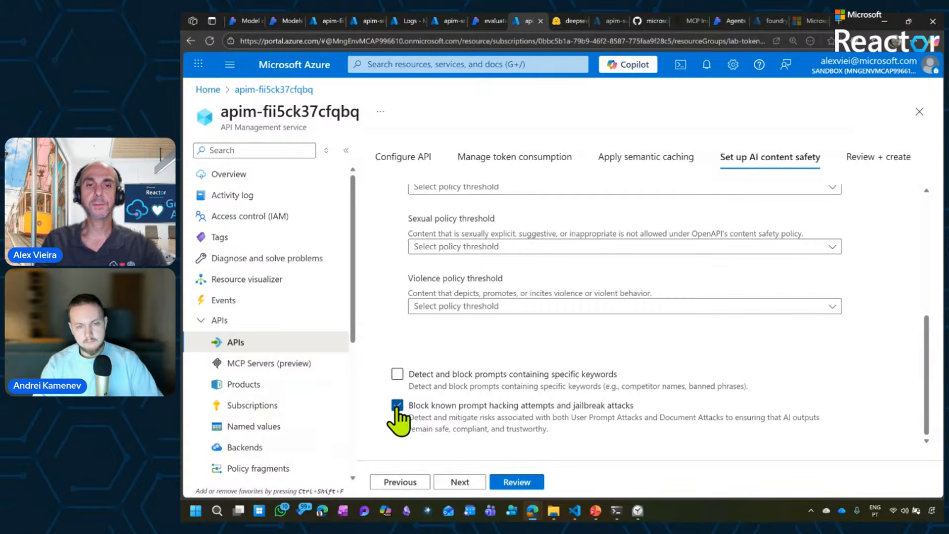
Review the Deepseek API's configuration, access key and AI content safety summary, and create the API.
left_click(467, 480)
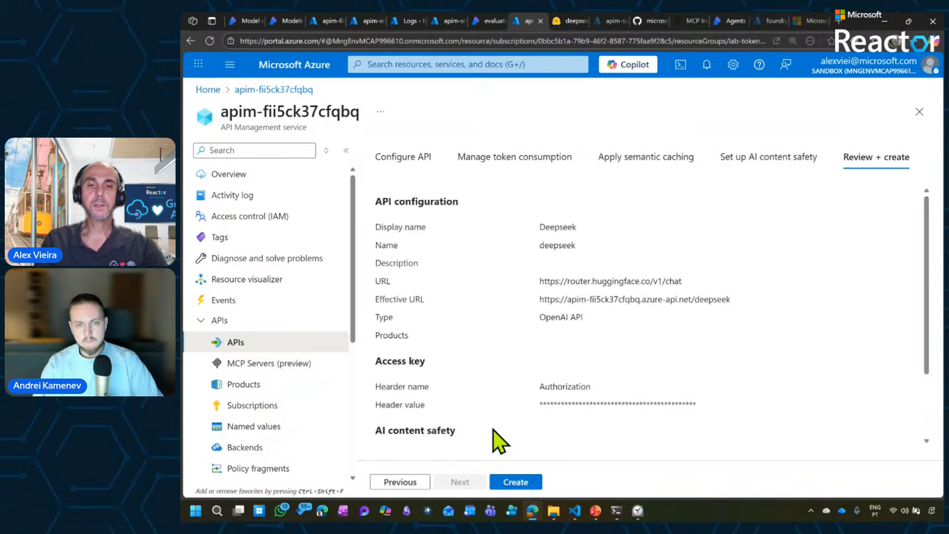
scroll(929, 388, "down", 2)
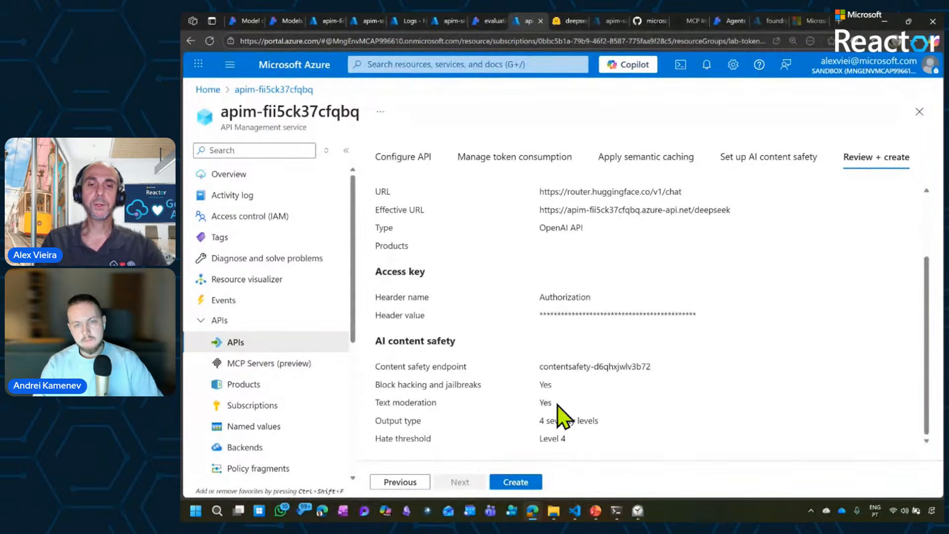
left_click(517, 482)
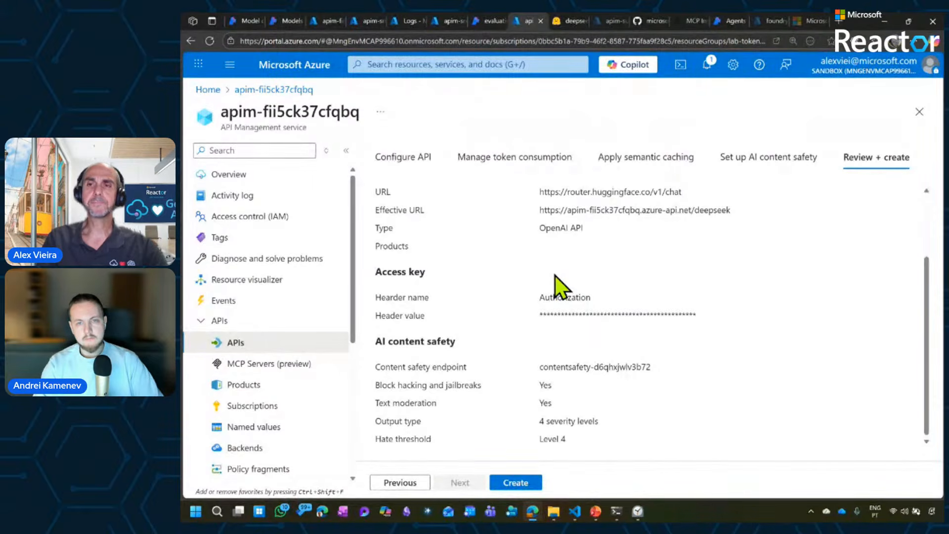
Switch to the Hugging Face DeepSeek-V3-0324 page and copy the JSON request body from the Nebius AI cURL sample, checking its model parameter.
left_click(562, 19)
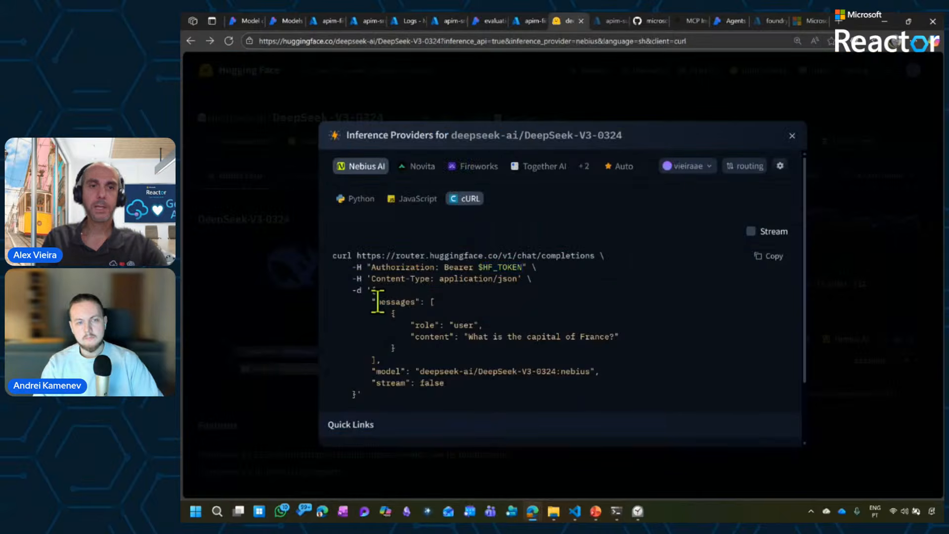
left_click_drag(373, 293, 359, 395)
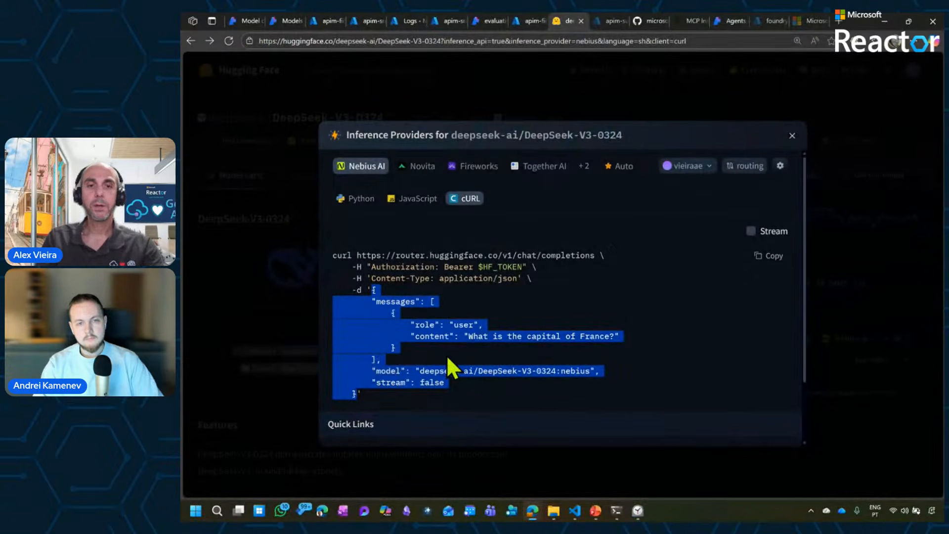
left_click(437, 371)
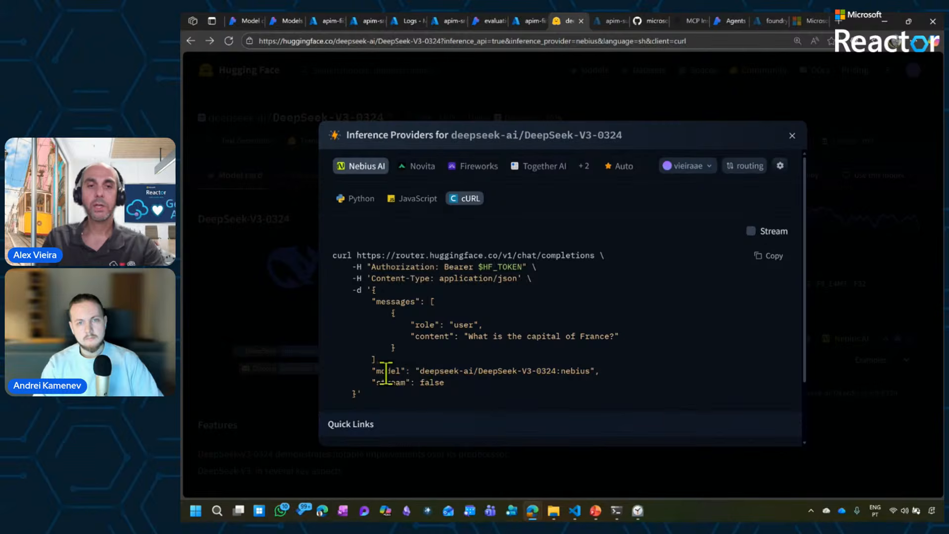
left_click_drag(386, 370, 603, 372)
left_click(552, 375)
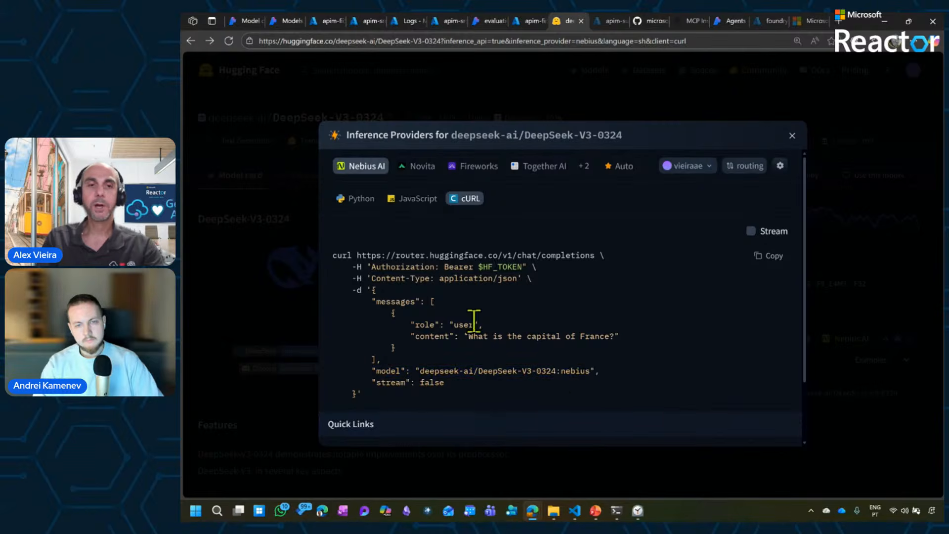
Return to the Azure portal, search the Deepseek API's operations for "complete", and open the upload completion operation in the test console.
left_click(529, 20)
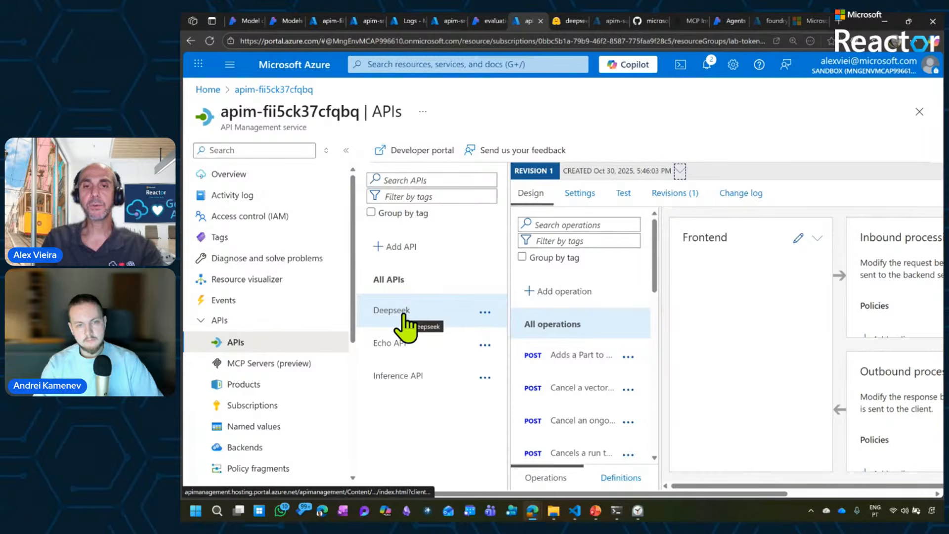
left_click(592, 222)
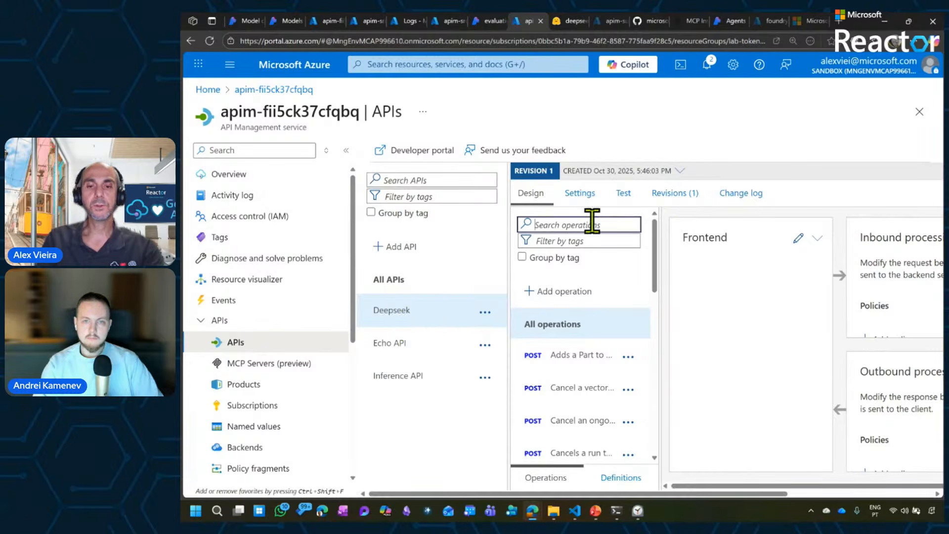
type("complete")
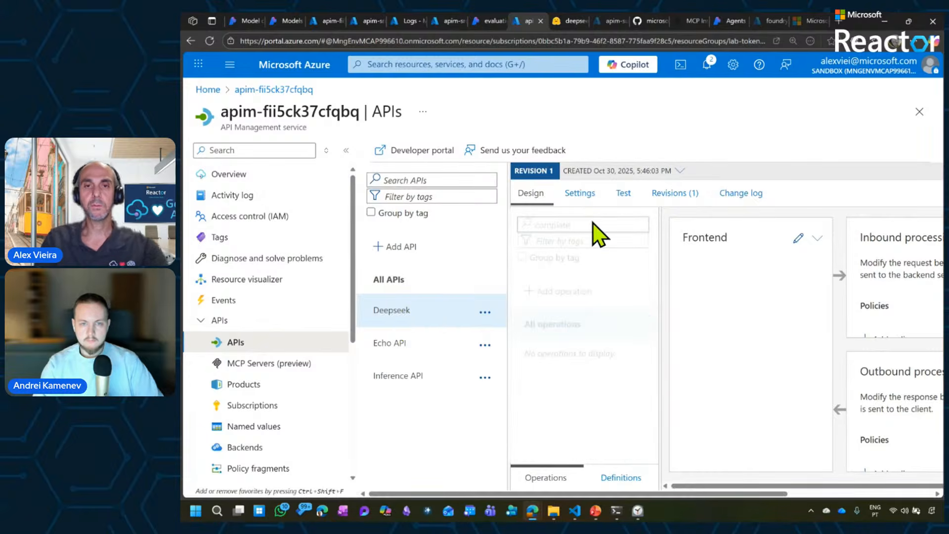
left_click(587, 357)
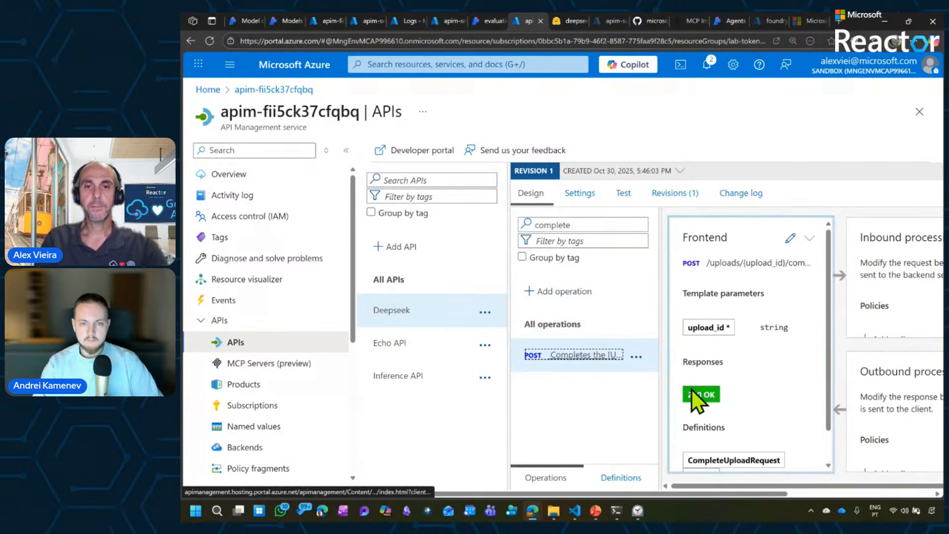
left_click(625, 193)
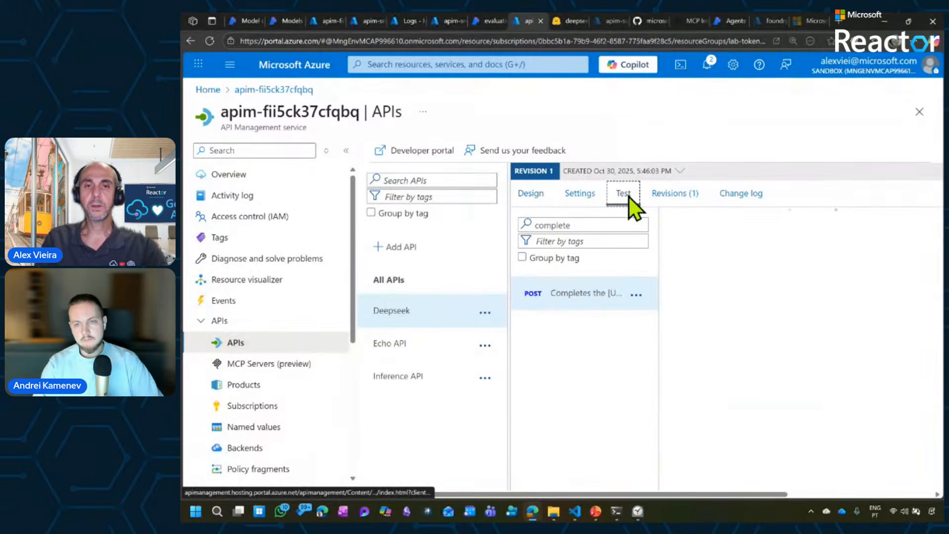
scroll(720, 350, "down", 4)
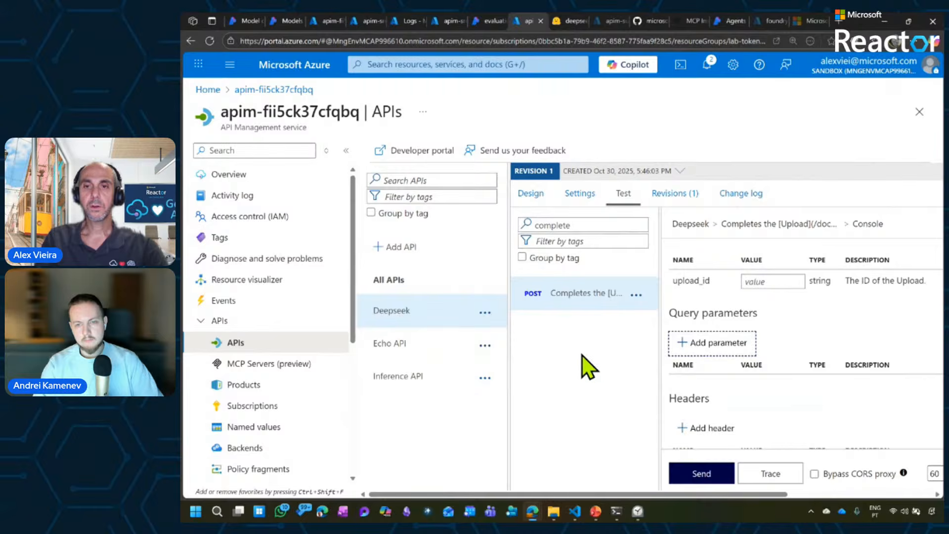
Broaden the operation search to "comple" and select the POST operation that creates a completion for the provided prompt and parameters.
left_click(599, 225)
key("BackSpace")
key("BackSpace")
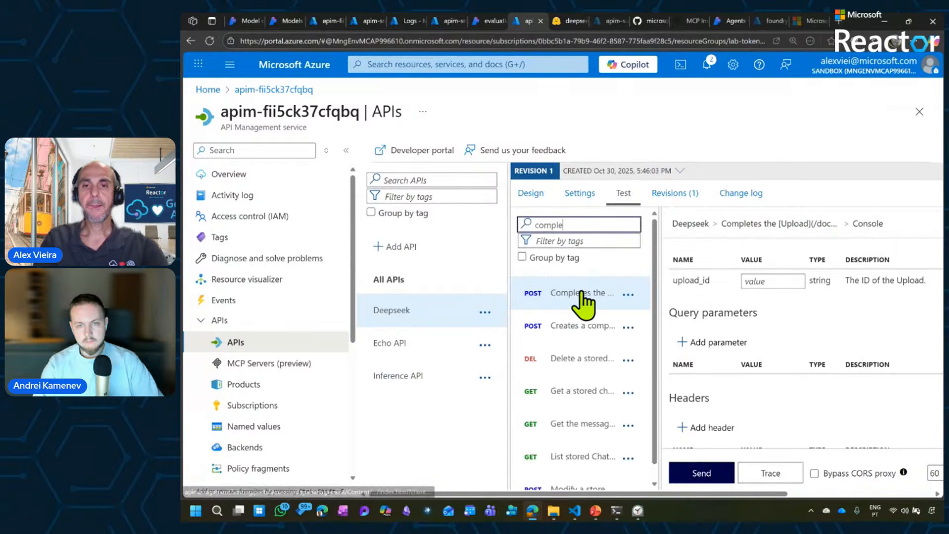
left_click(582, 300)
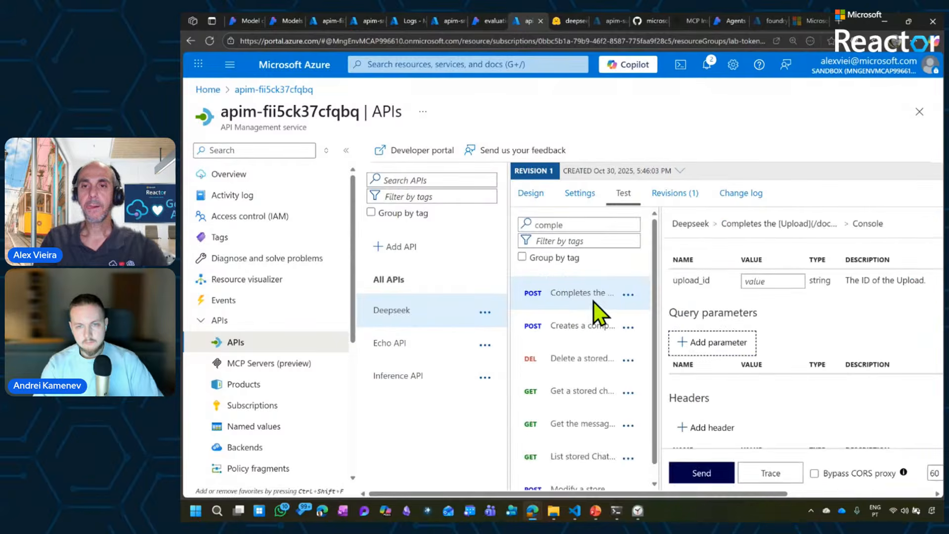
left_click(593, 326)
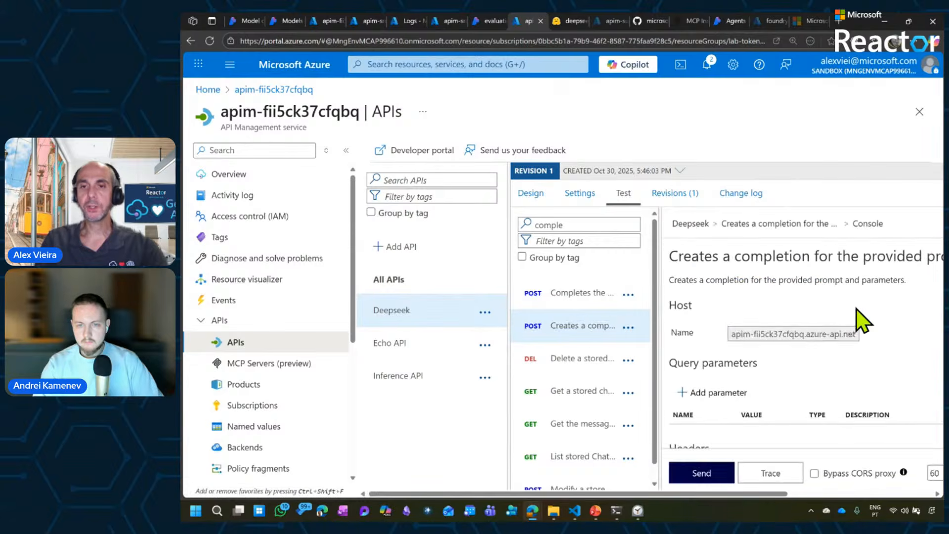
Replace the whole sample request body with the copied DeepSeek-V3-0324:nebius JSON asking for the capital of France, and send the request.
scroll(856, 310, "down", 4)
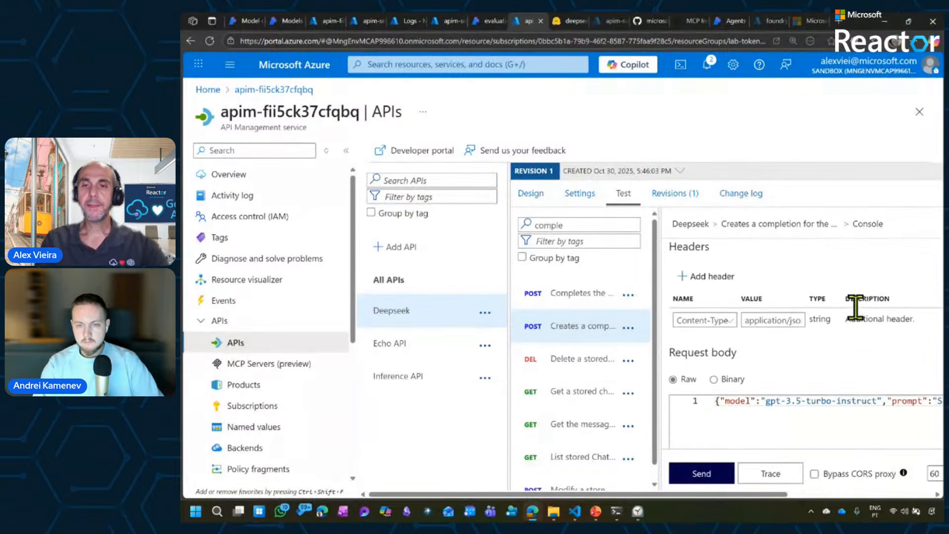
scroll(857, 309, "down", 3)
left_click(821, 298)
key("ctrl+a")
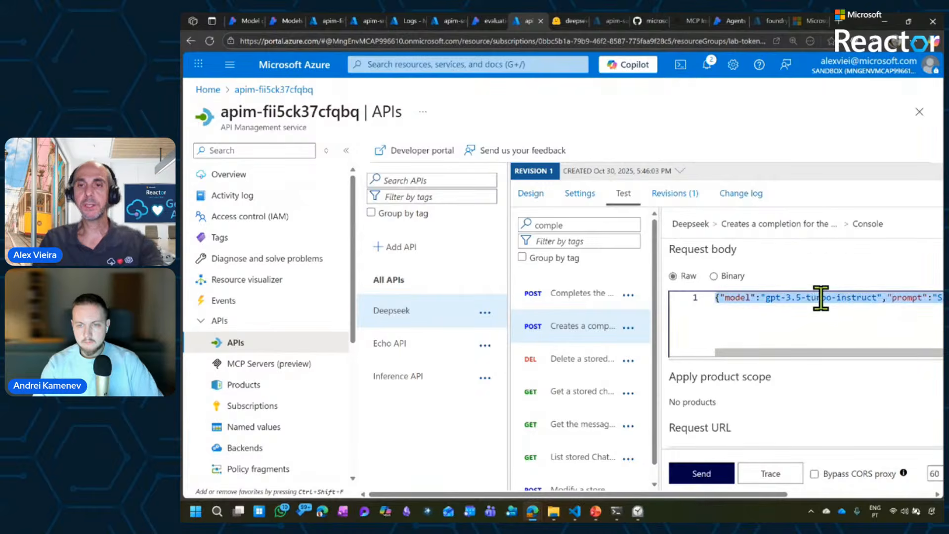
key("ctrl+v")
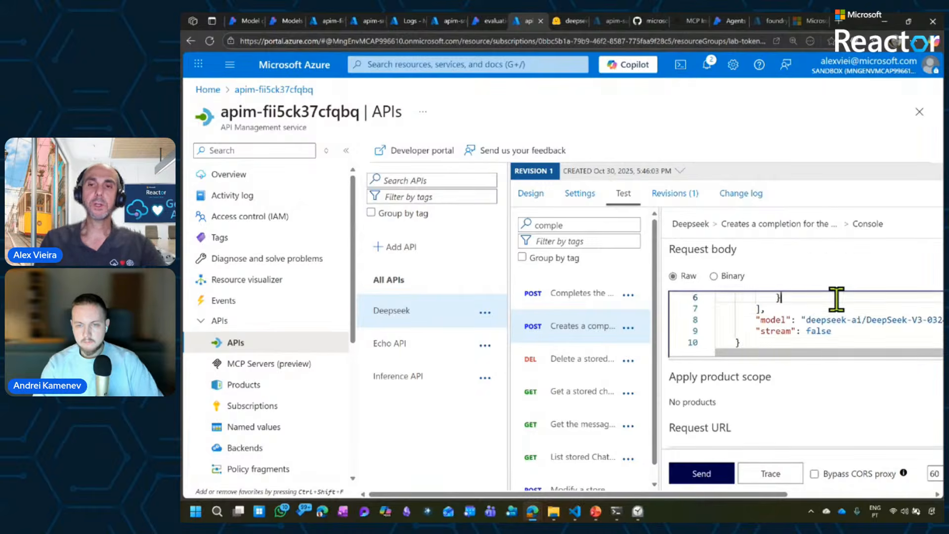
scroll(837, 299, "up", 3)
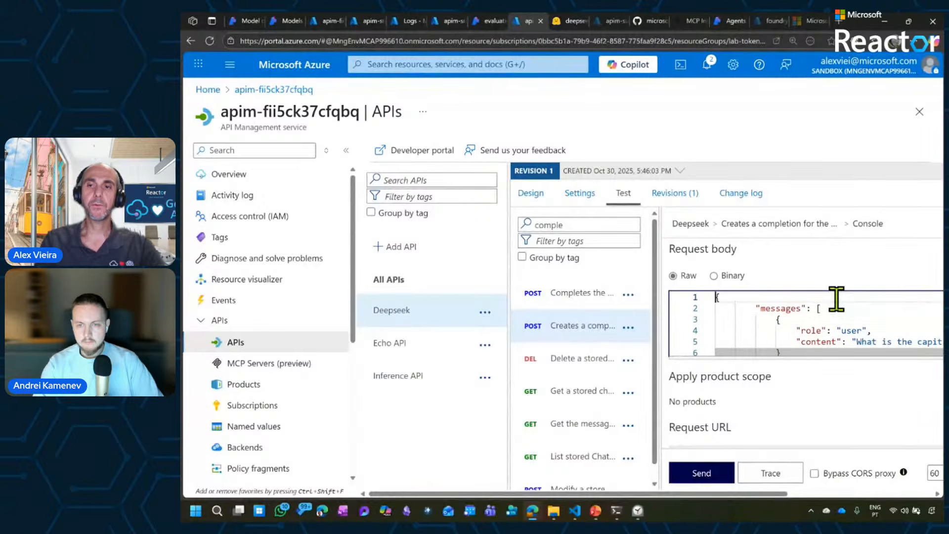
scroll(837, 300, "down", 1)
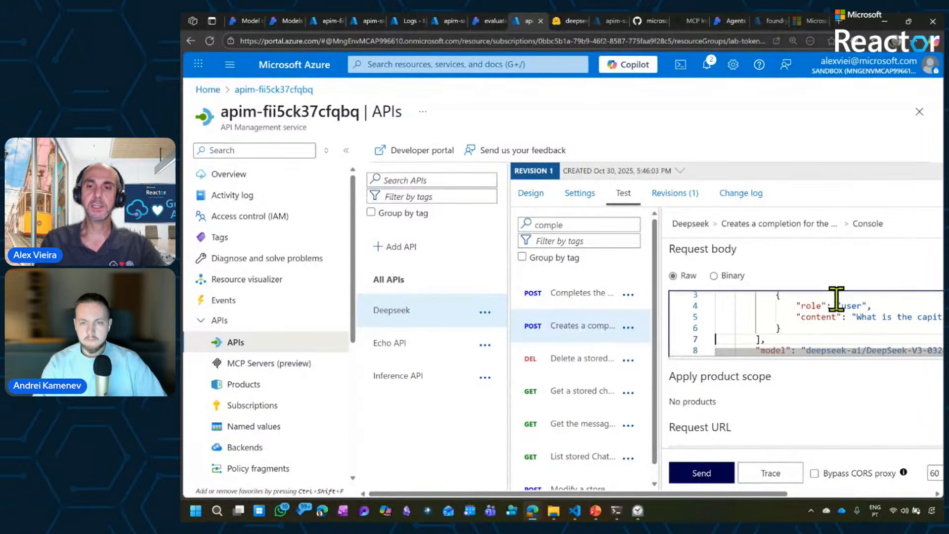
left_click(702, 473)
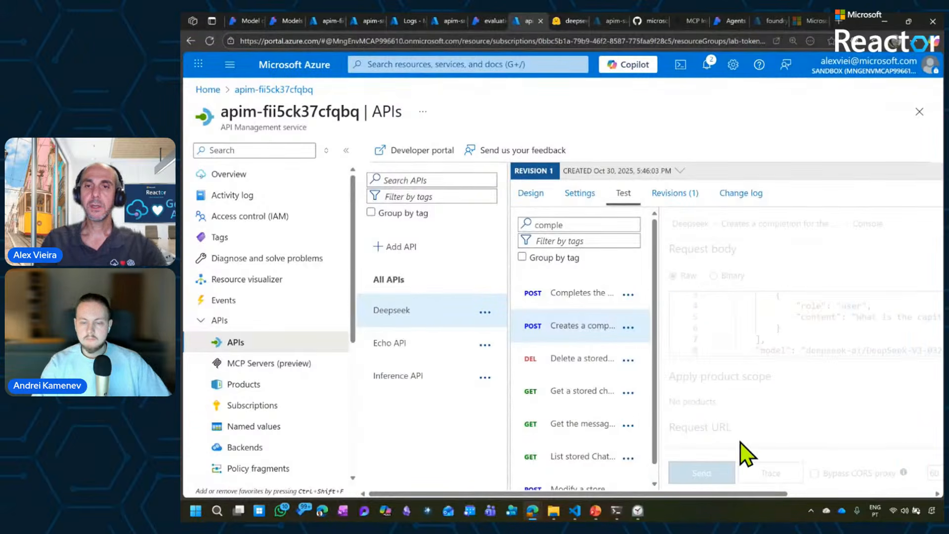
Collapse the service menu and examine the HTTP response's headers, message content, model and token usage, then the prompt in the request body.
left_click(345, 150)
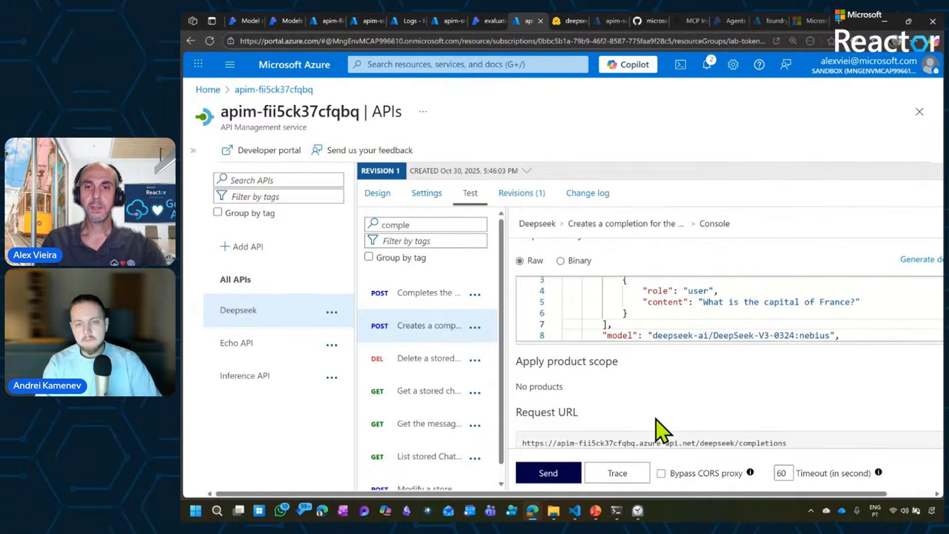
scroll(656, 419, "down", 7)
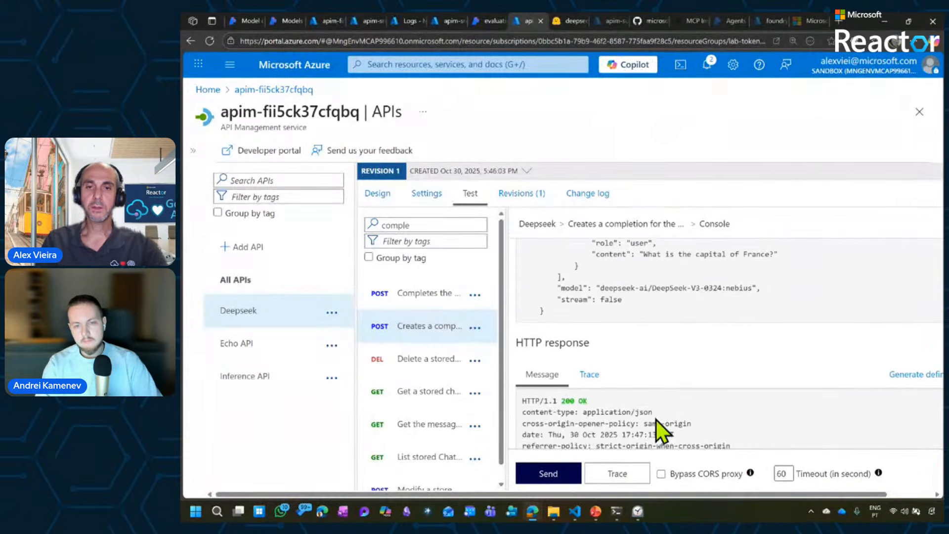
scroll(656, 420, "down", 5)
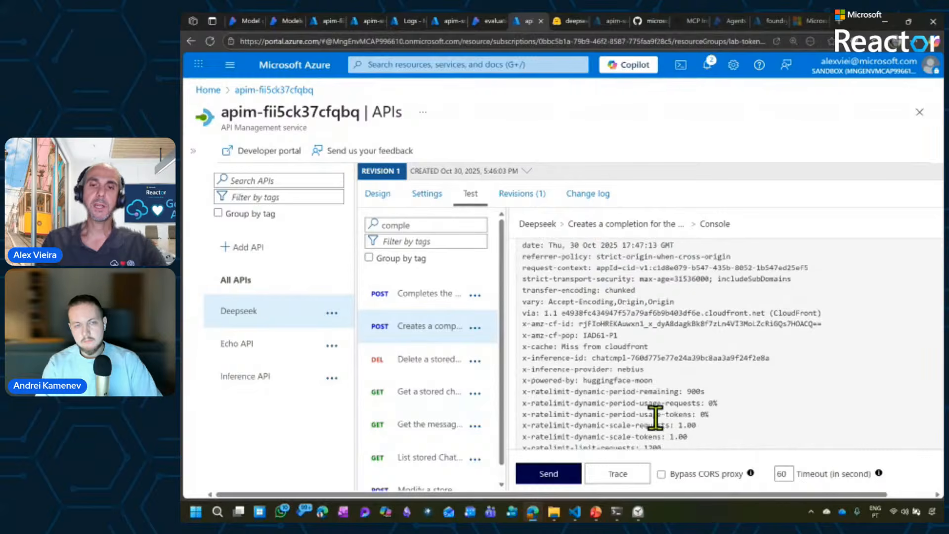
scroll(655, 419, "down", 6)
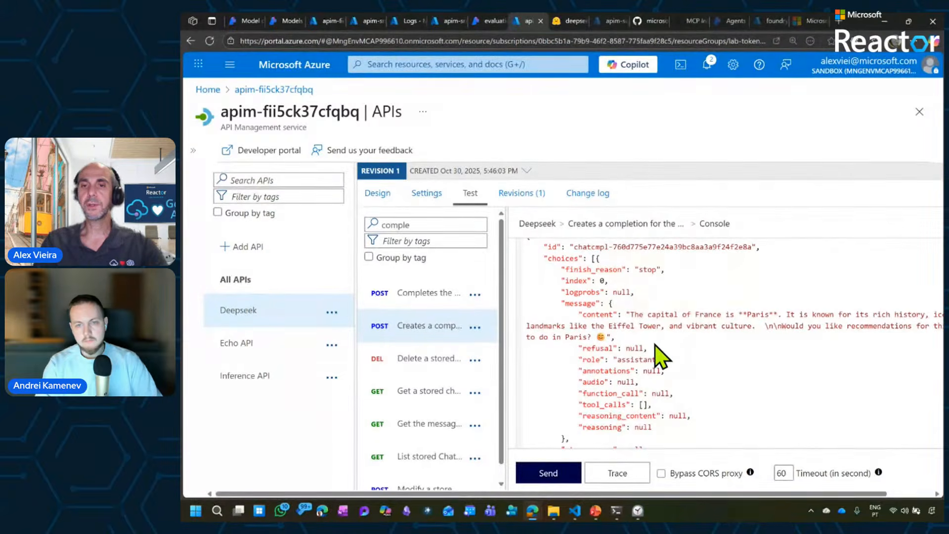
left_click_drag(643, 337, 531, 313)
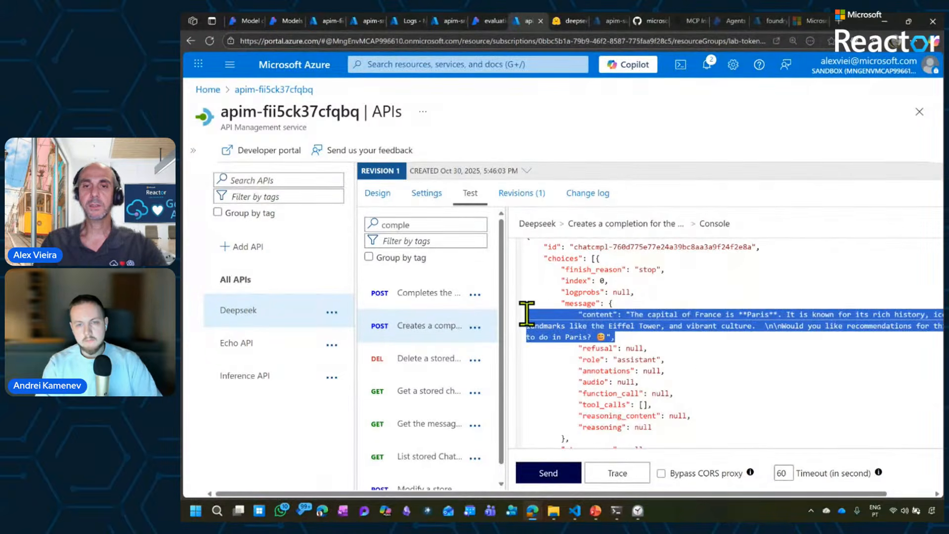
left_click(699, 347)
scroll(698, 347, "down", 5)
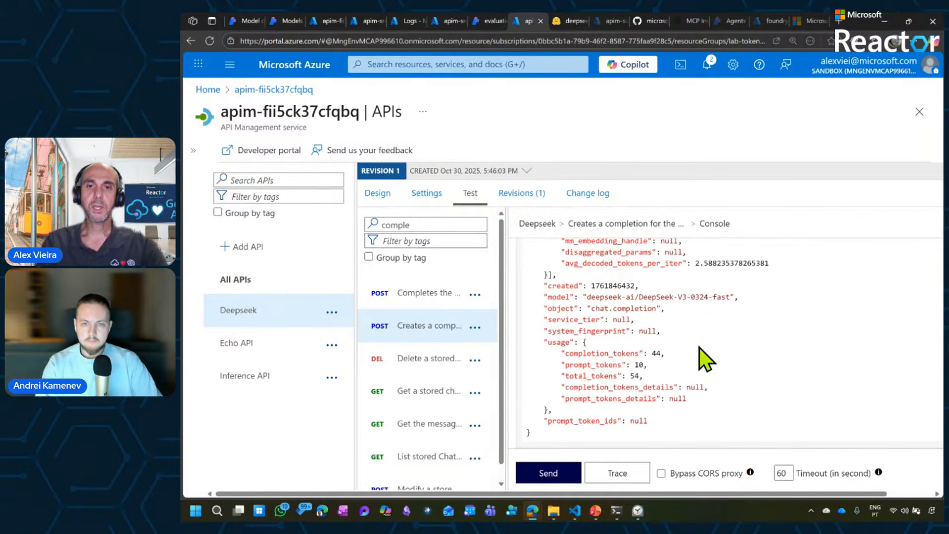
scroll(699, 347, "up", 1)
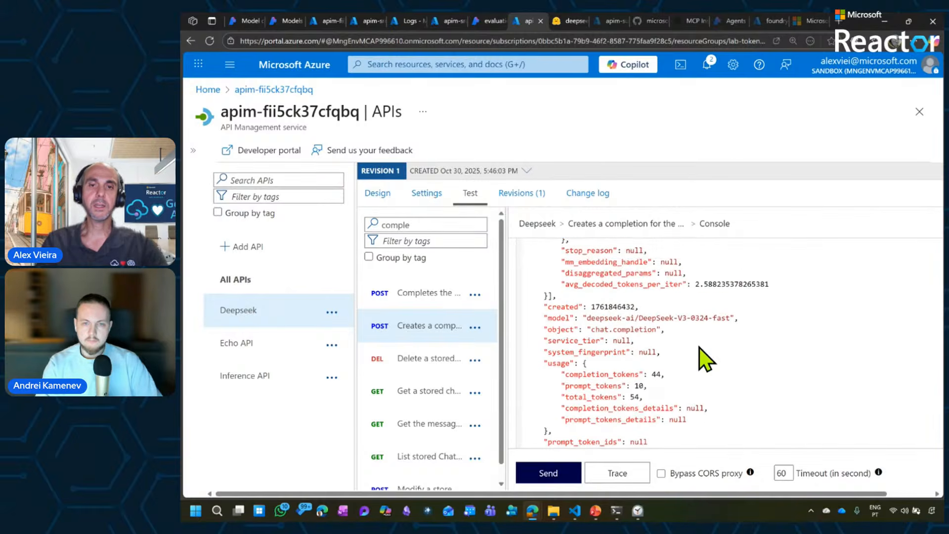
scroll(699, 347, "down", 1)
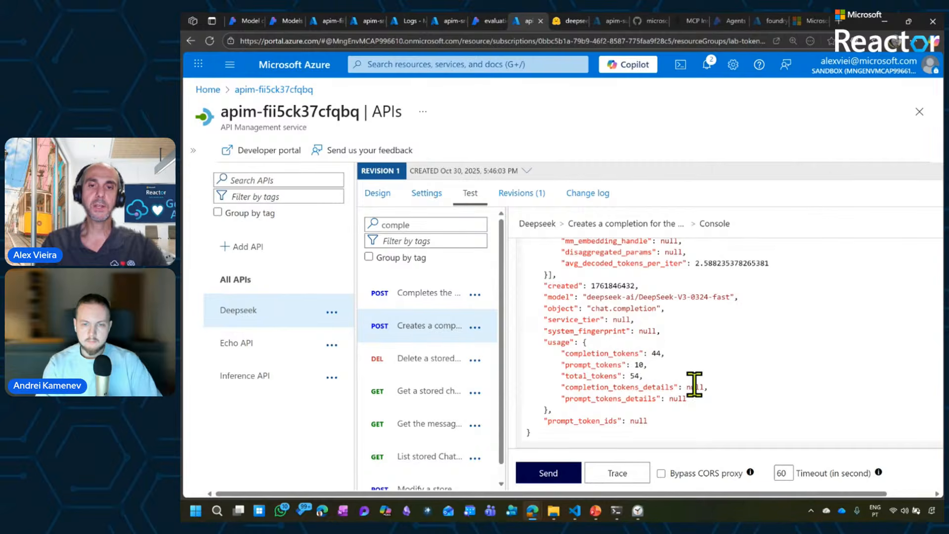
scroll(694, 385, "up", 5)
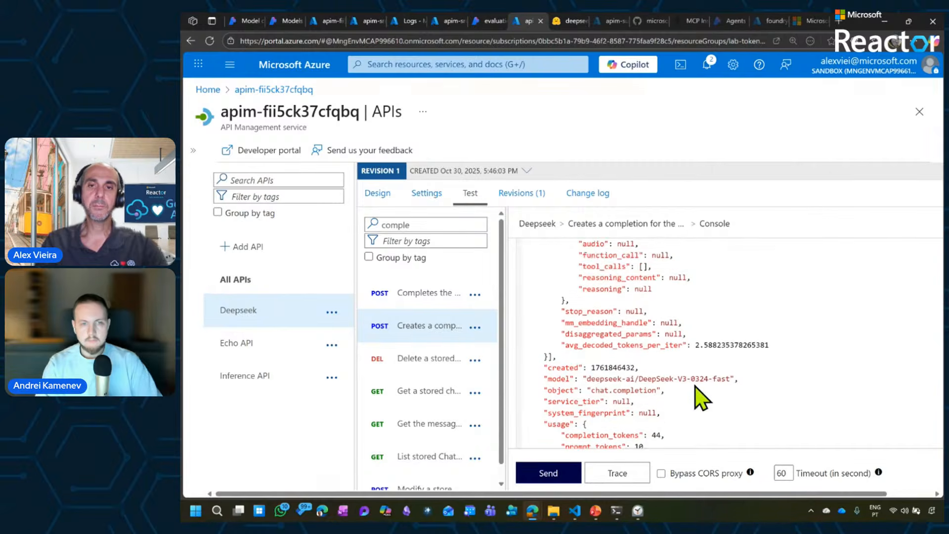
scroll(695, 387, "up", 4)
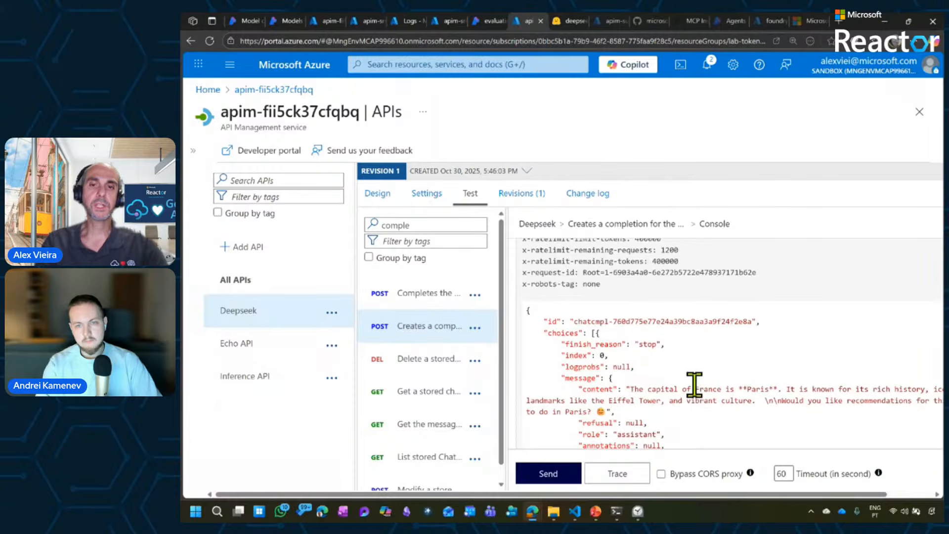
scroll(695, 386, "up", 5)
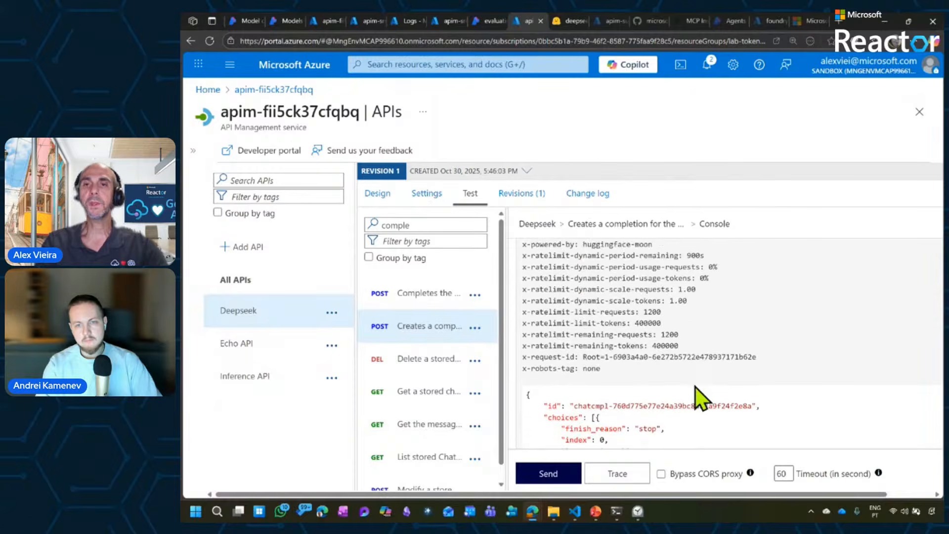
scroll(695, 386, "up", 8)
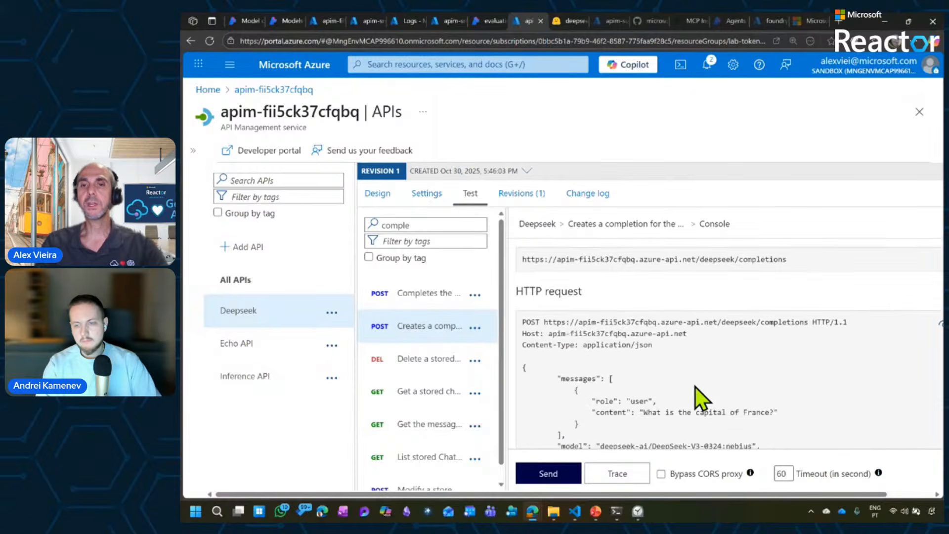
scroll(695, 386, "up", 2)
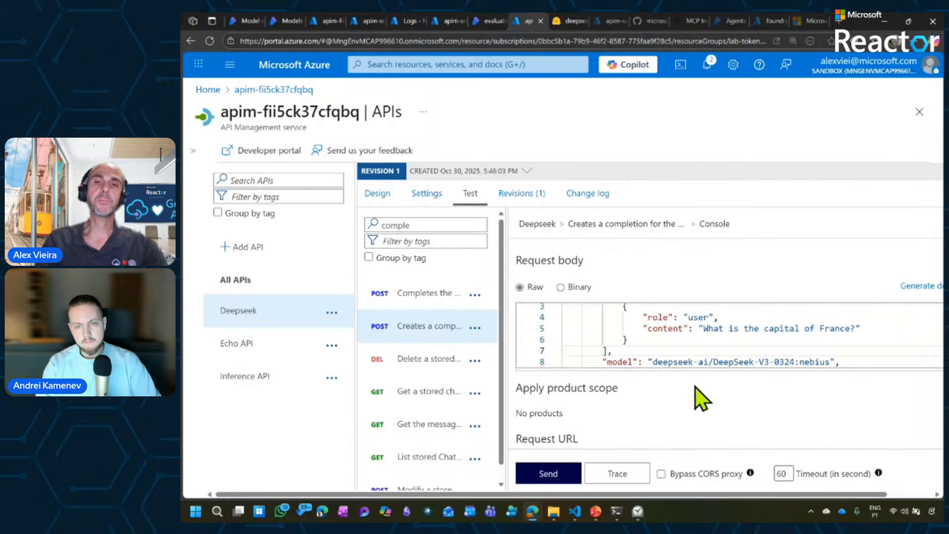
left_click(705, 362)
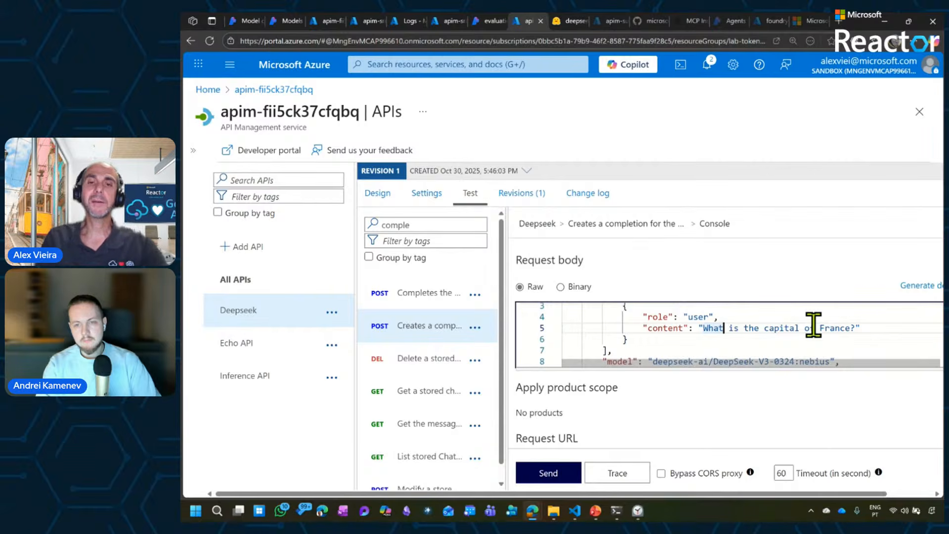
left_click(725, 393)
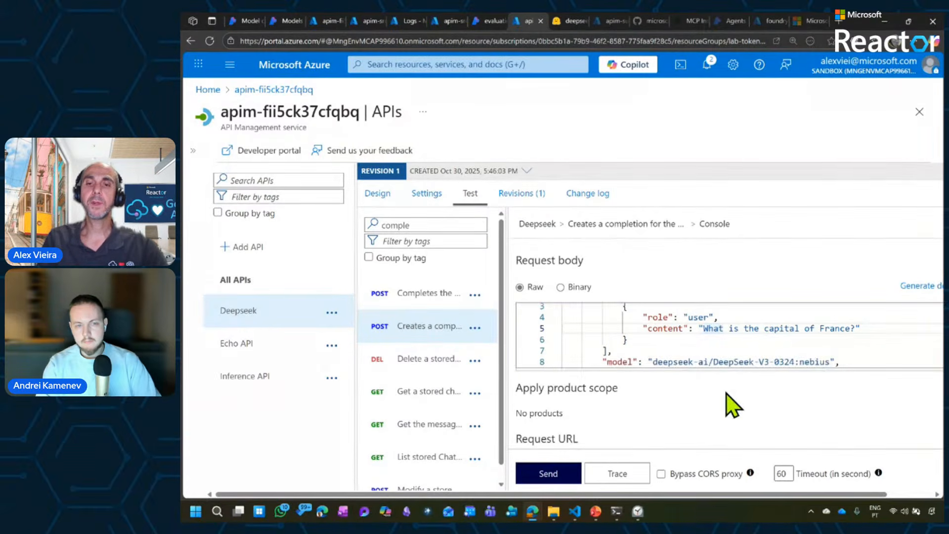